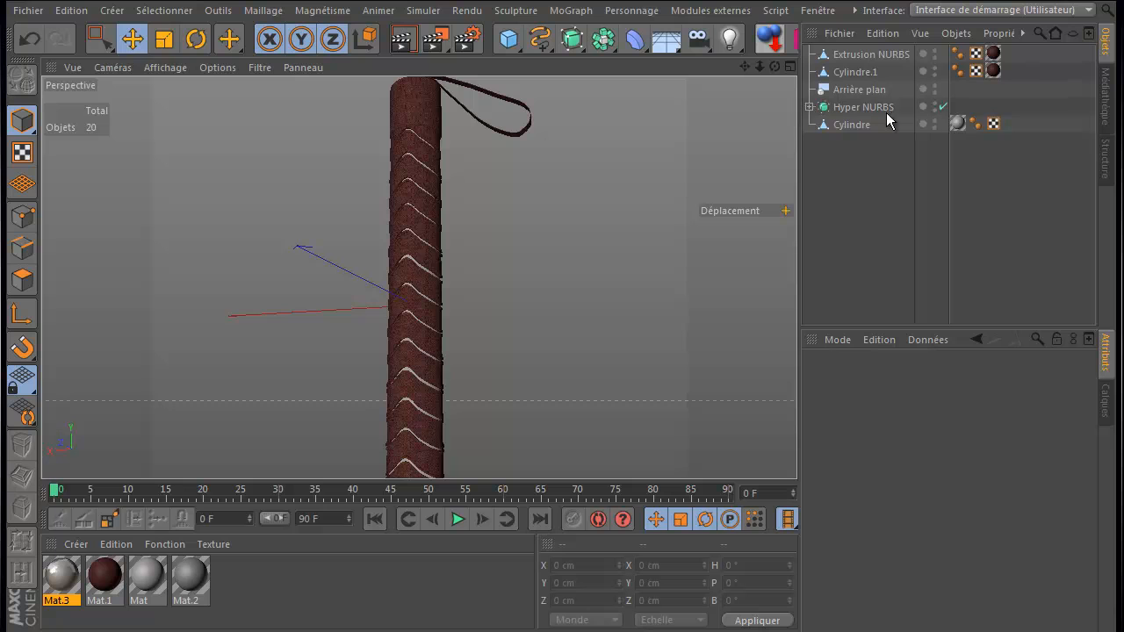
- Examine the extruded strap pieces grouped under the Hyper NURBS object of the handle
left_click(942, 108)
left_click(942, 107)
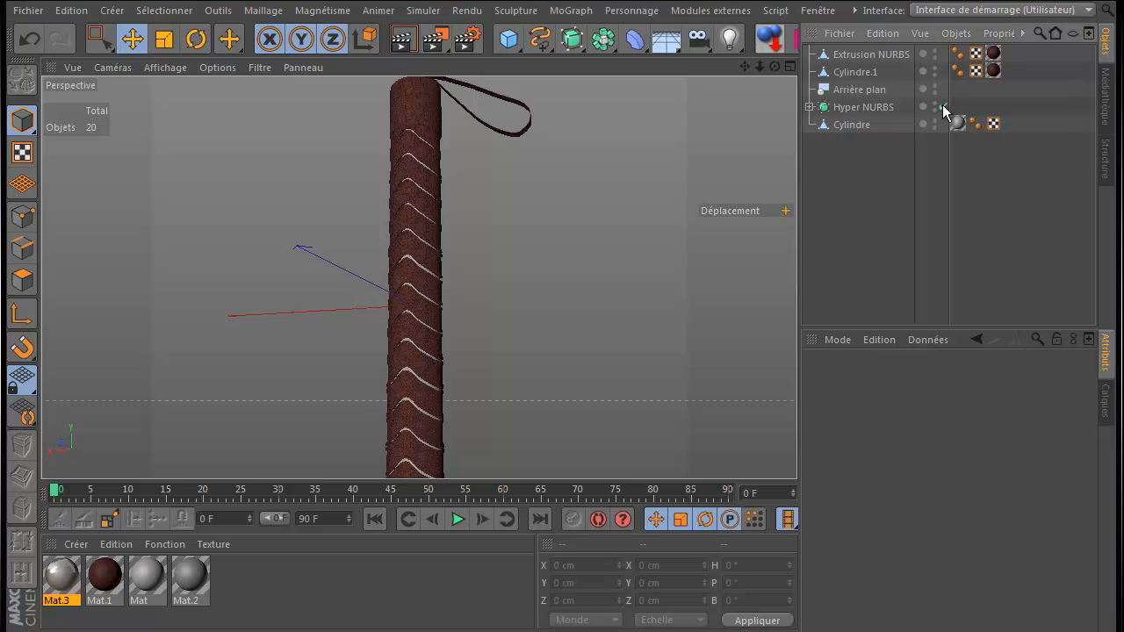
left_click(809, 107)
left_click(874, 144)
left_click(870, 160)
left_click(864, 179)
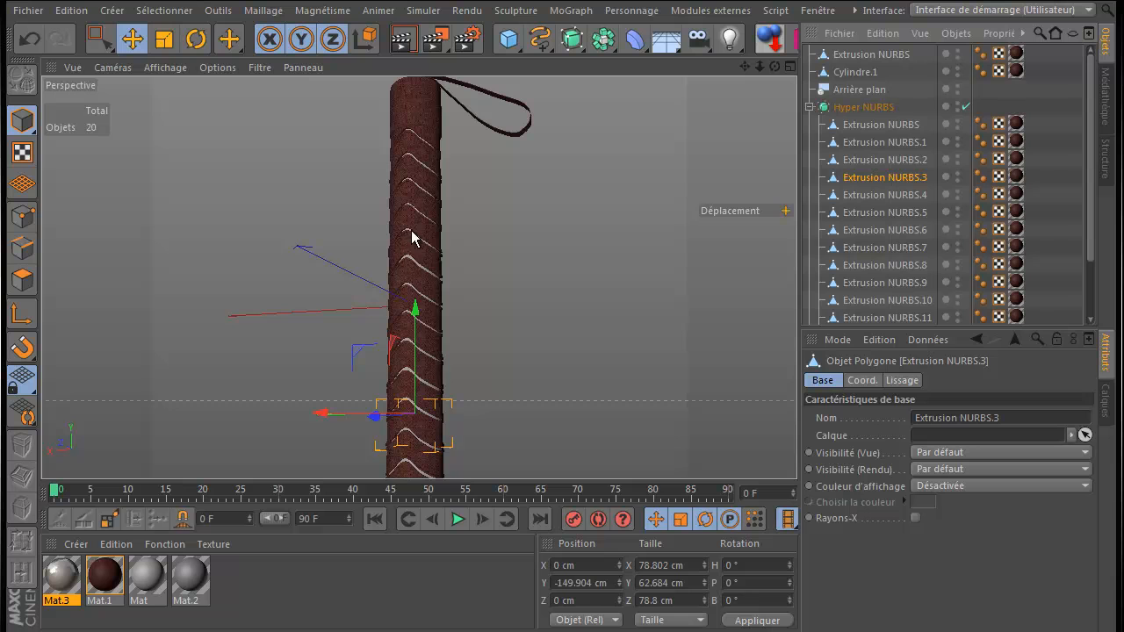
left_click(808, 107)
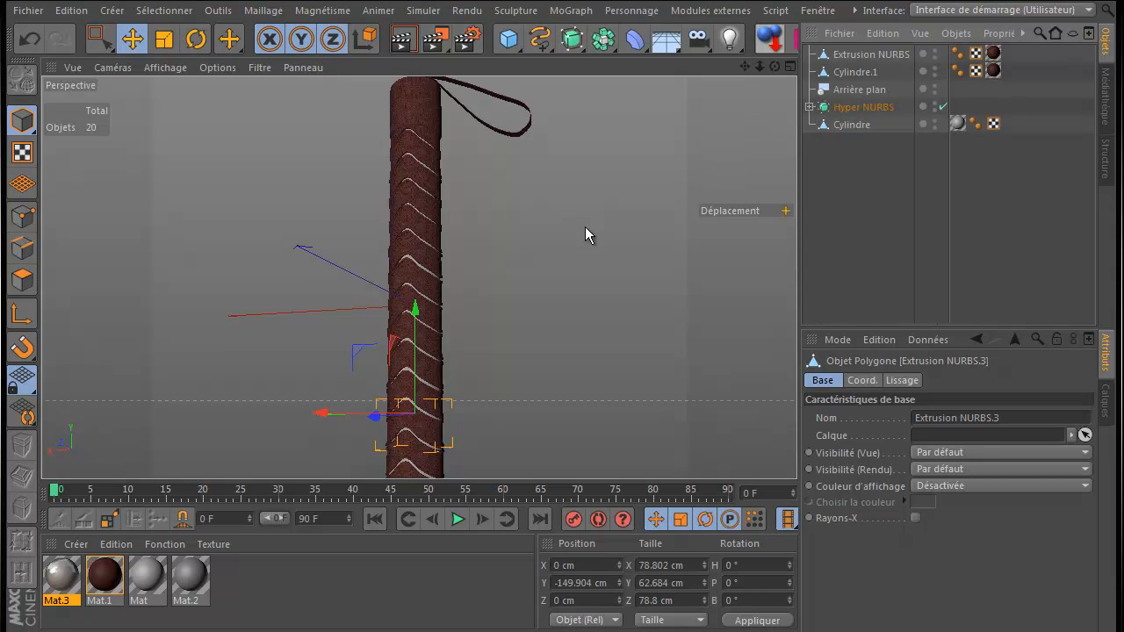
- Add a cube primitive to the scene in the front view, with the hammer reference image in sight
middle_click(371, 314)
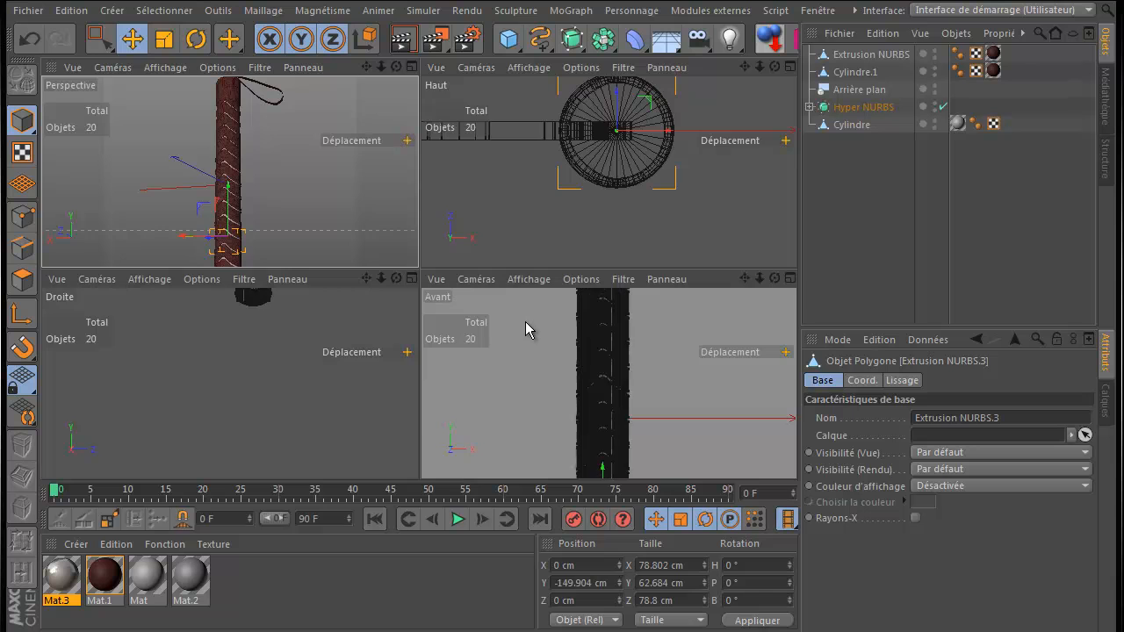
middle_click(525, 321)
left_click_drag(745, 66, 562, 328)
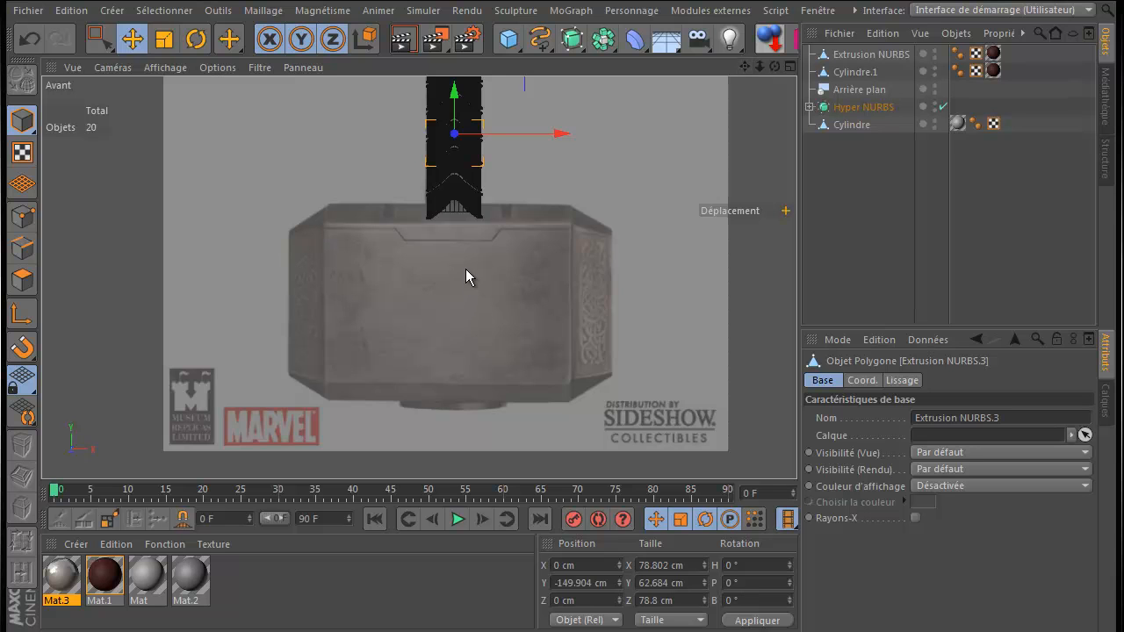
scroll(539, 280, "down", 5)
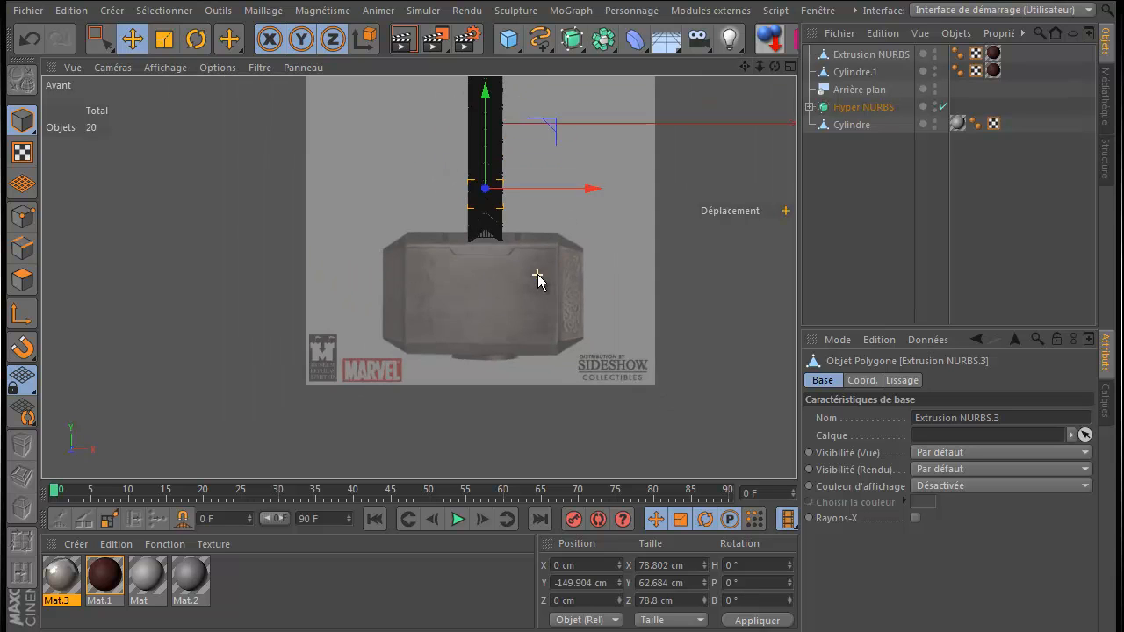
left_click(858, 54)
left_click(507, 37)
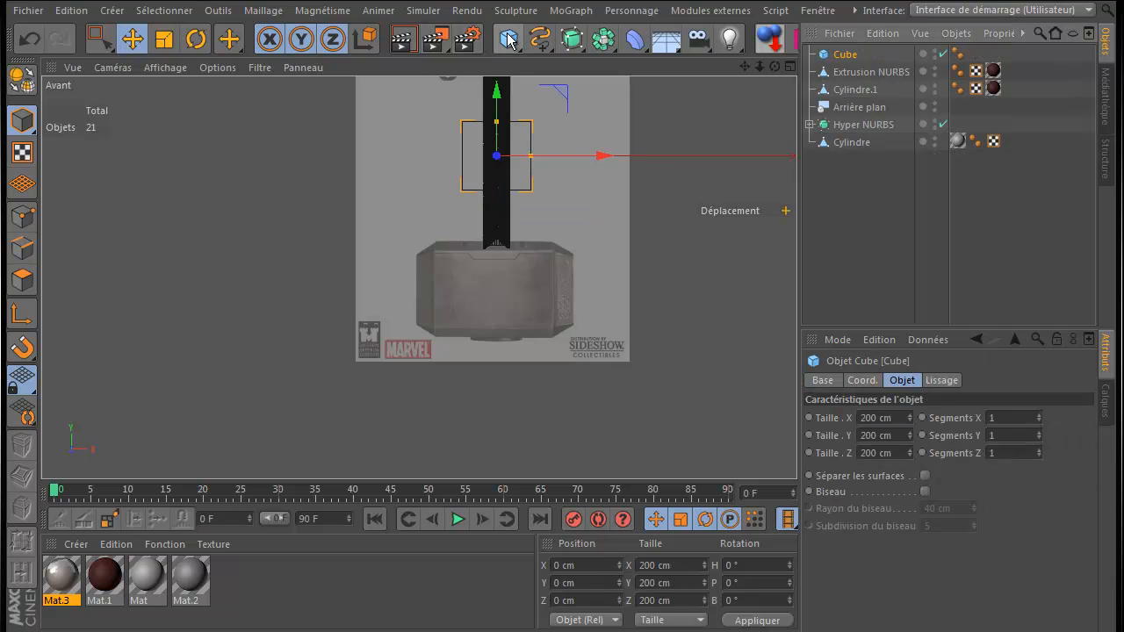
- Move the cube down onto the hammer head of the reference image, at Y about -390 cm
left_click_drag(496, 90, 497, 239)
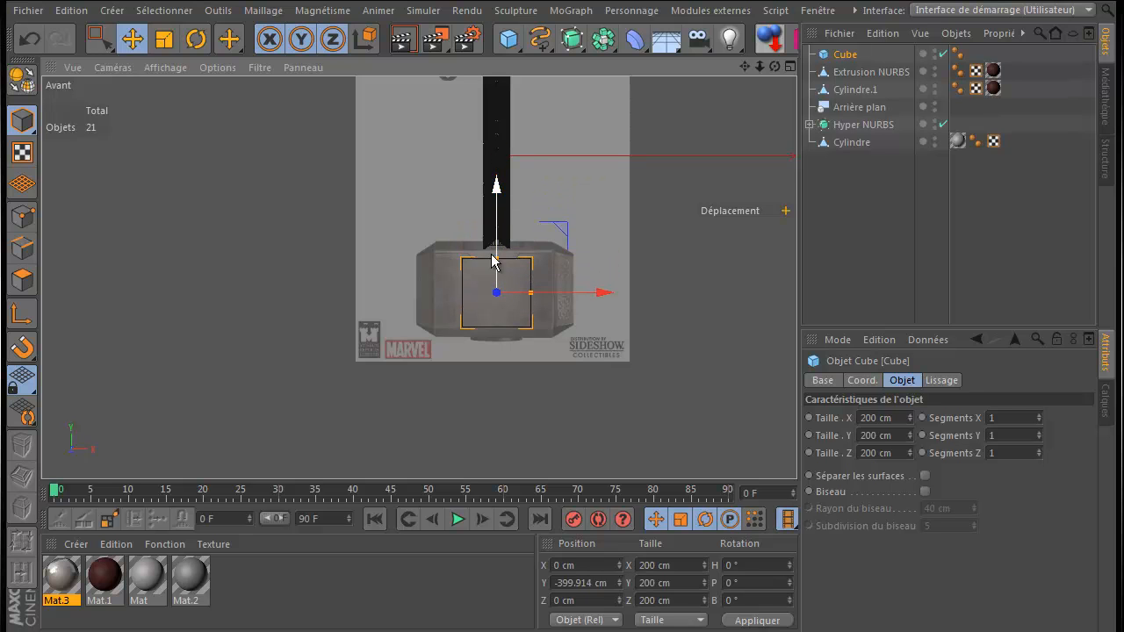
scroll(527, 289, "up", 3)
scroll(479, 292, "up", 4)
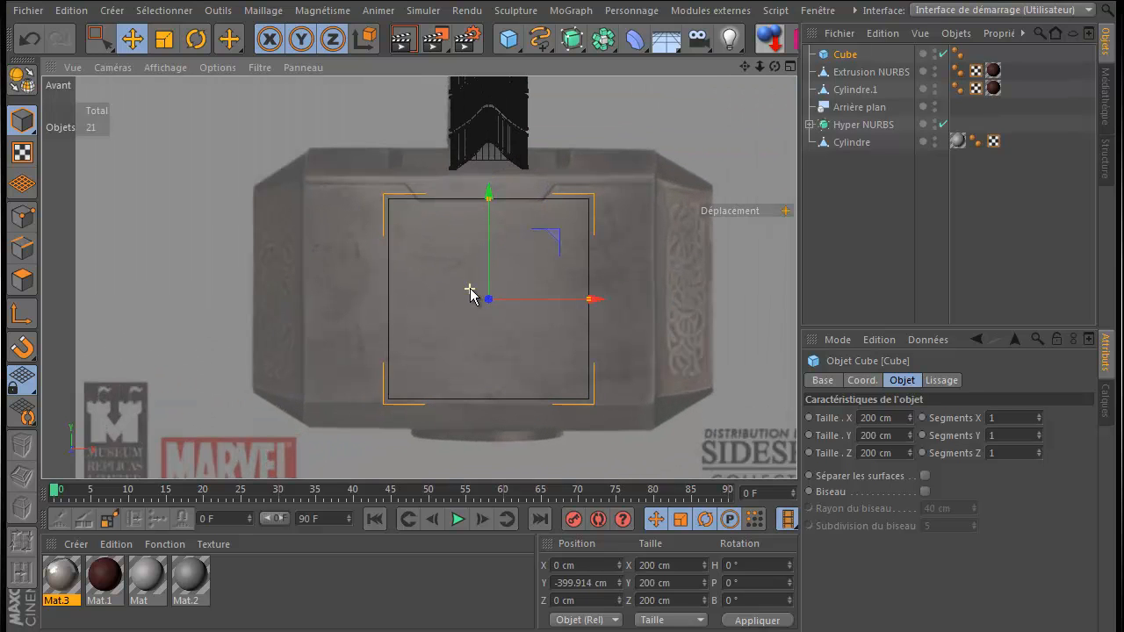
scroll(471, 296, "up", 2)
left_click_drag(495, 198, 494, 182)
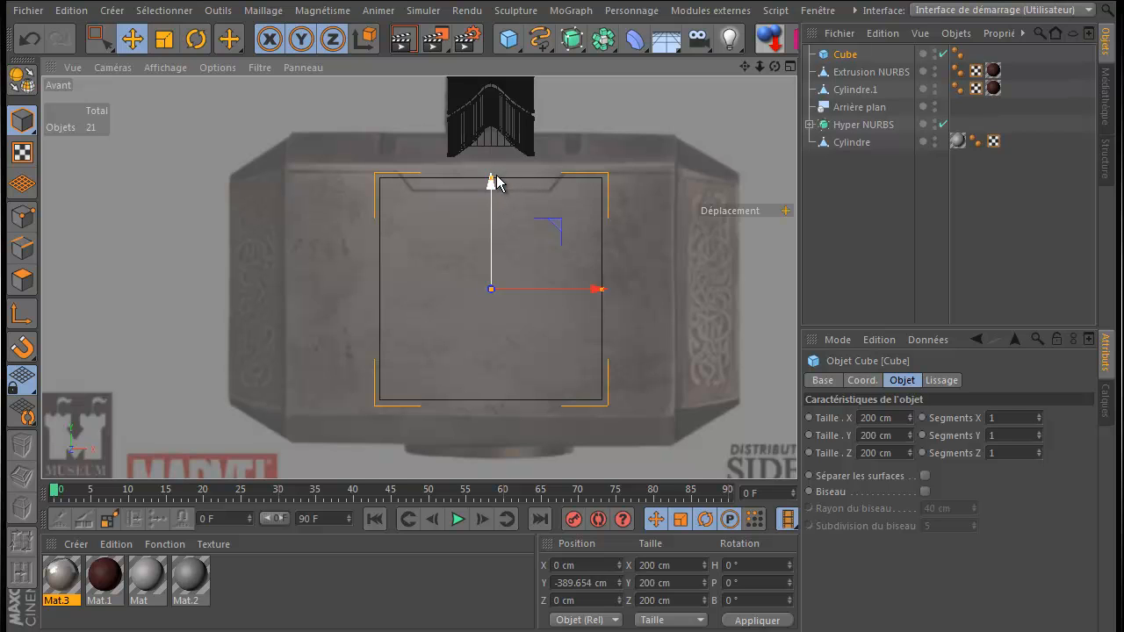
- Resize the cube to about 330 cm in X and 280 cm in Y to match the head, with 2 X segments
left_click_drag(492, 181, 494, 139)
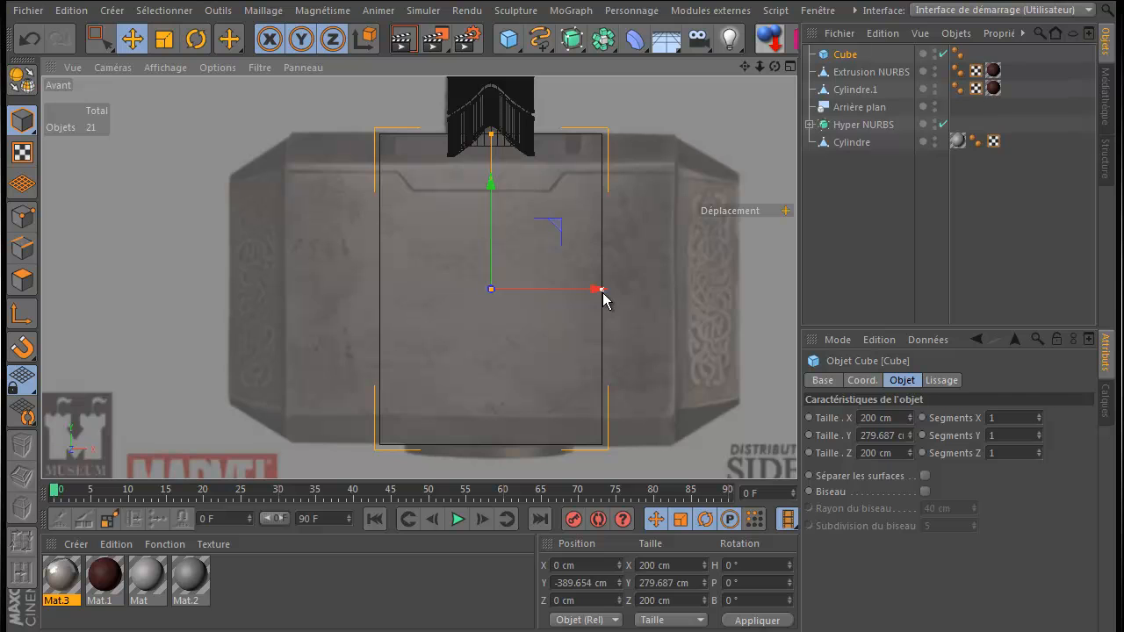
left_click_drag(602, 289, 675, 290)
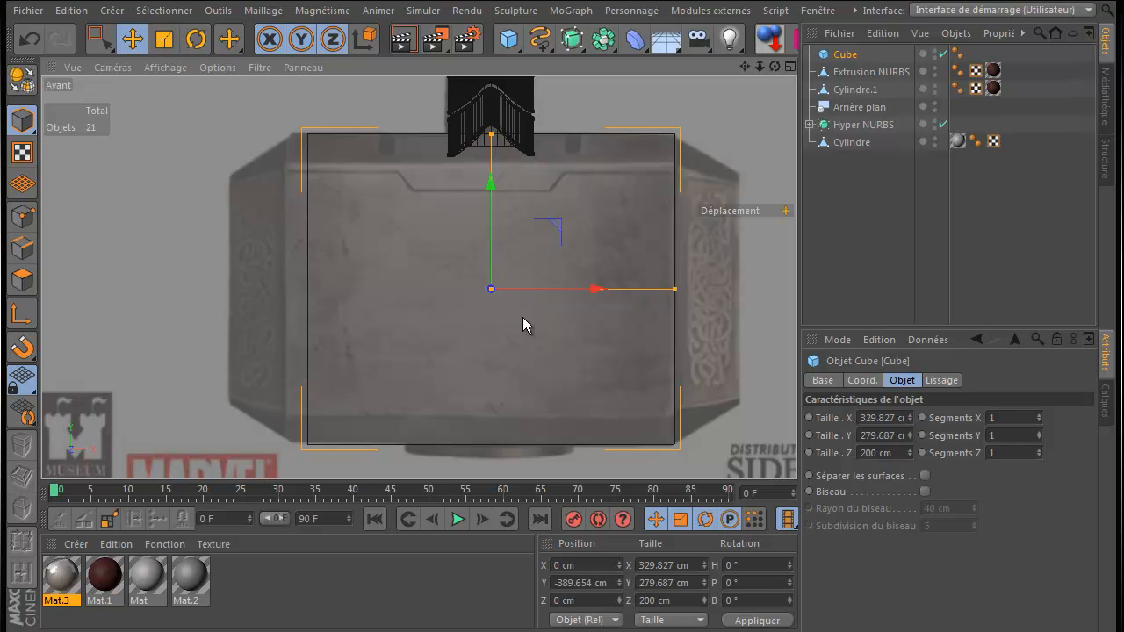
left_click(1038, 414)
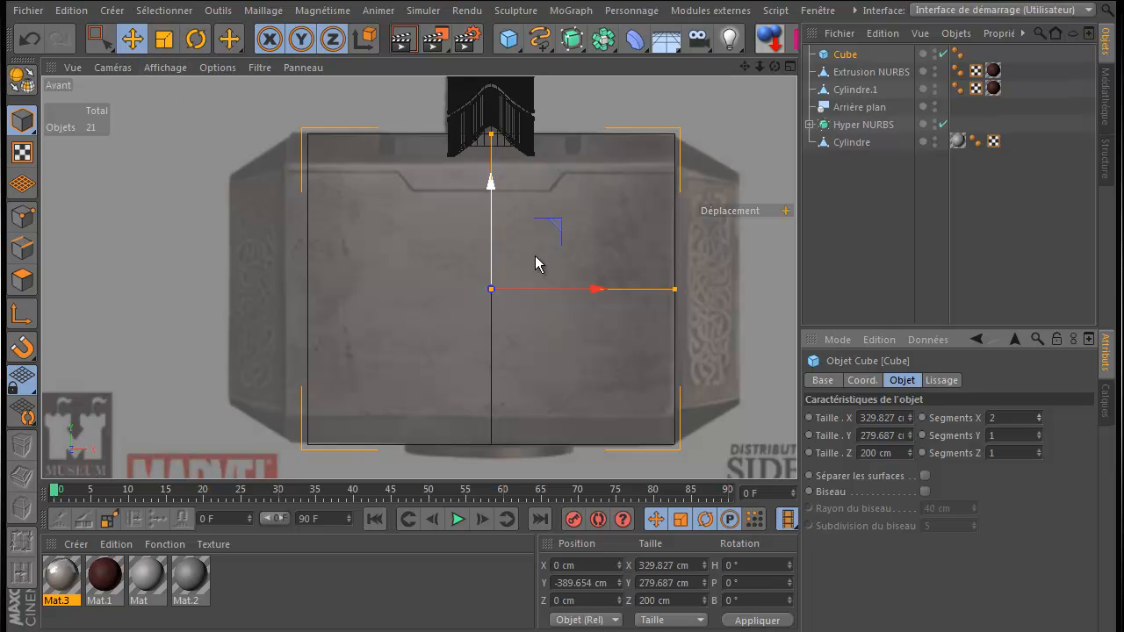
- Try the Iso-lignes and Lignes cachées display modes in the front view, and return it to Lignes
left_click(162, 68)
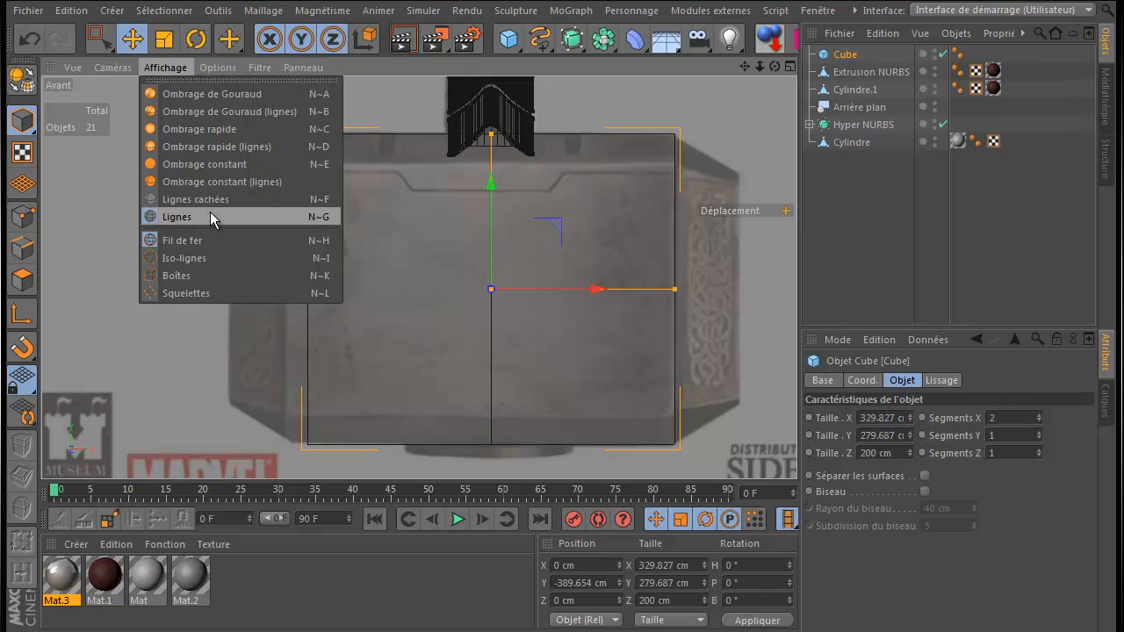
left_click(188, 257)
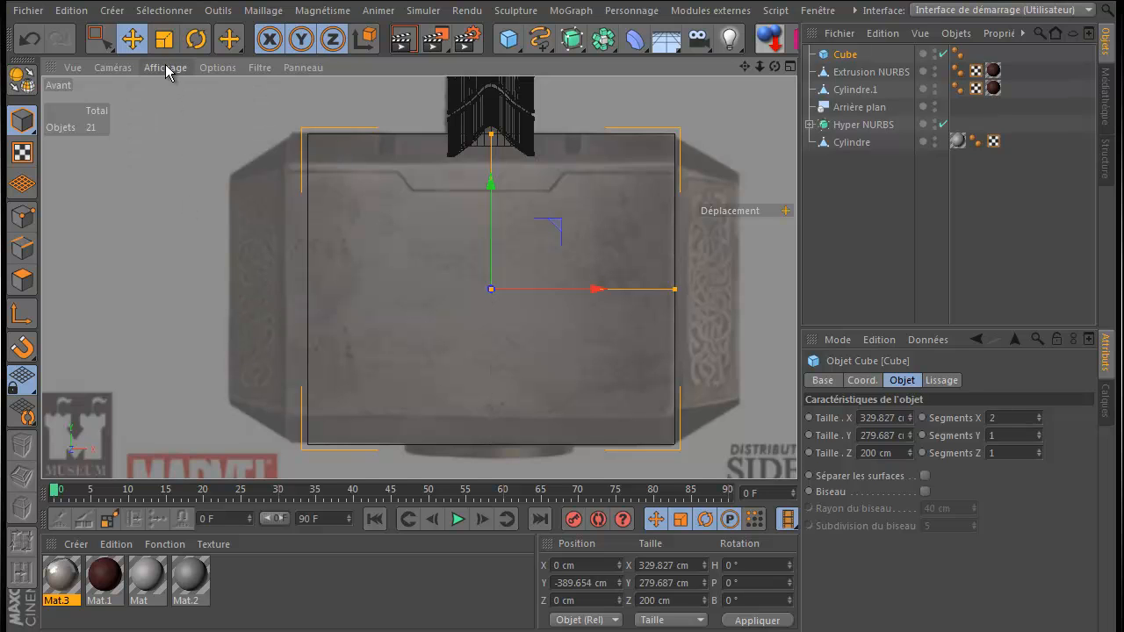
left_click(165, 66)
left_click(181, 237)
left_click(167, 69)
left_click(184, 200)
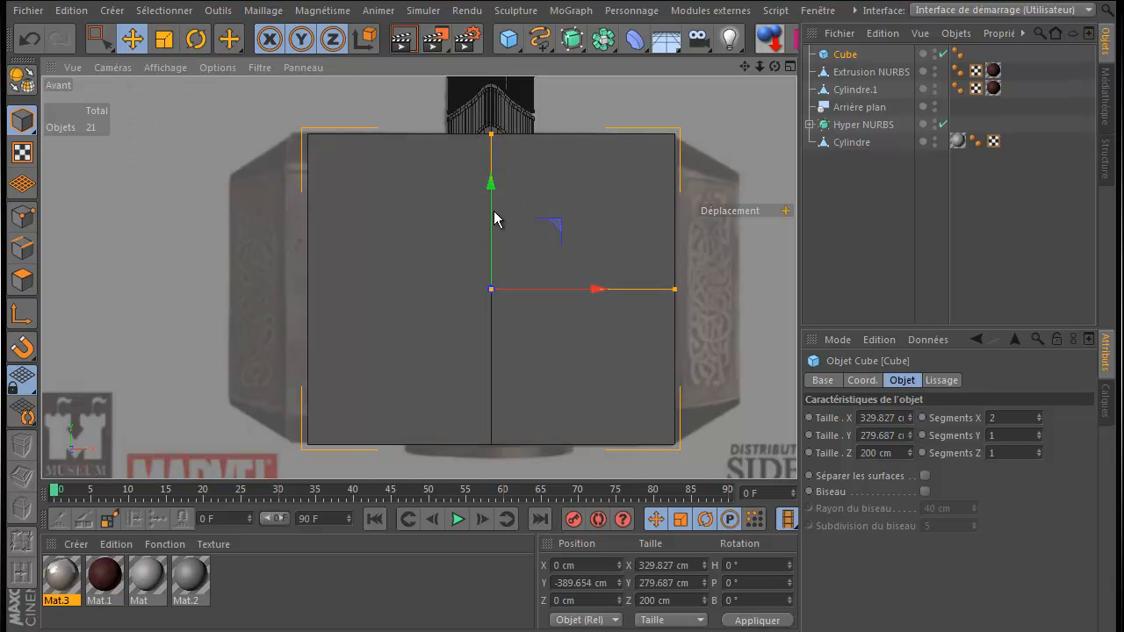
left_click(161, 70)
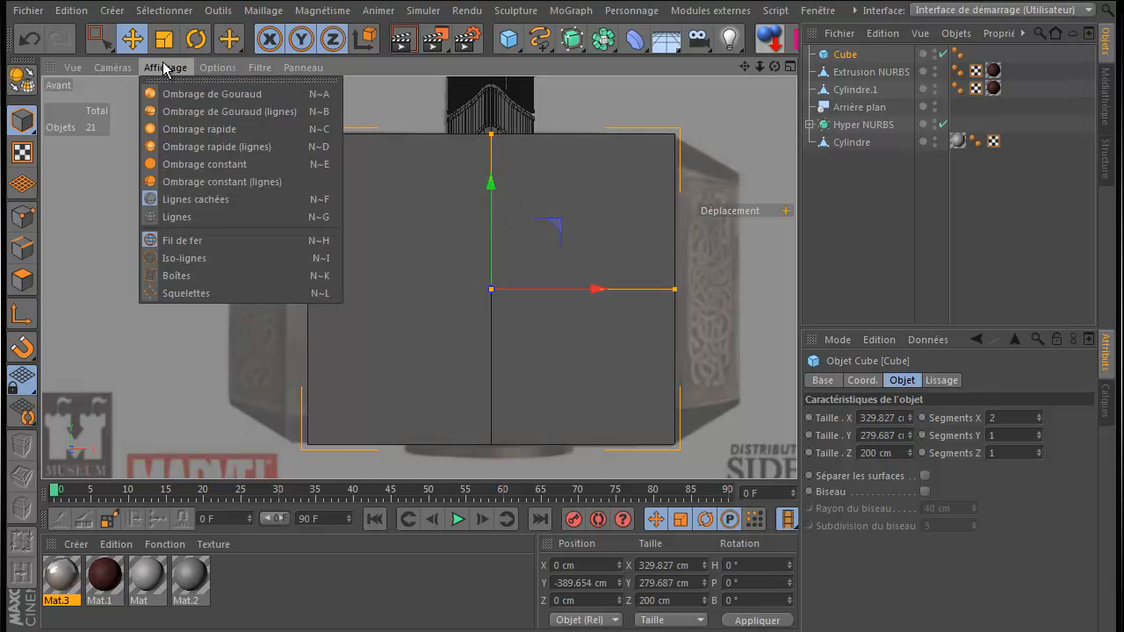
left_click(189, 216)
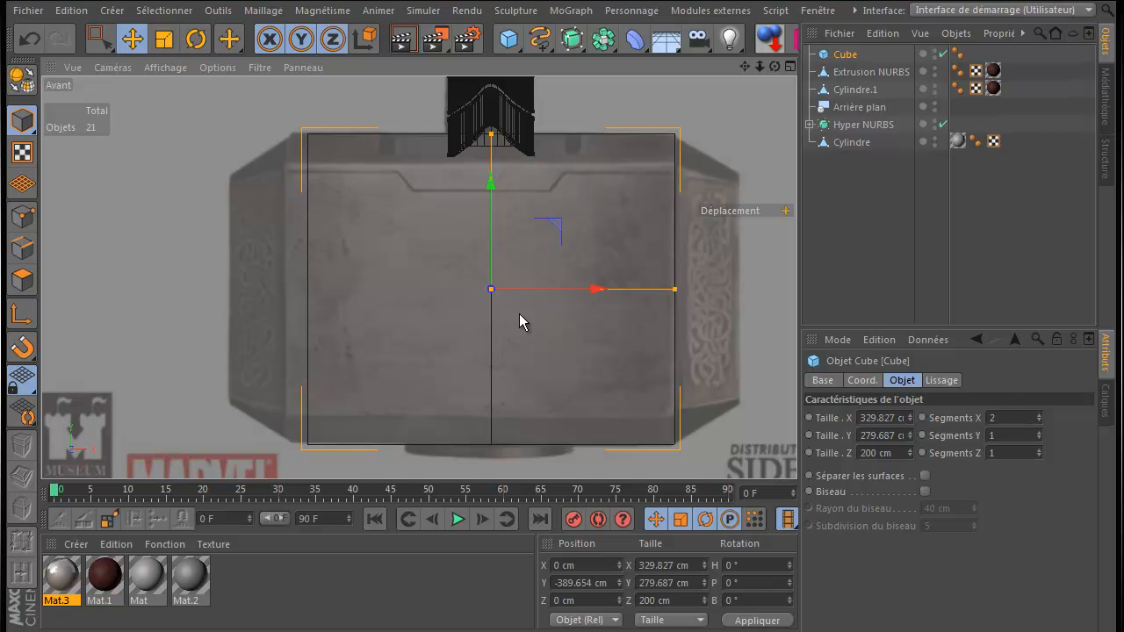
- Copy the cube's Y size value of 279.687 from its coordinates
left_click(675, 564)
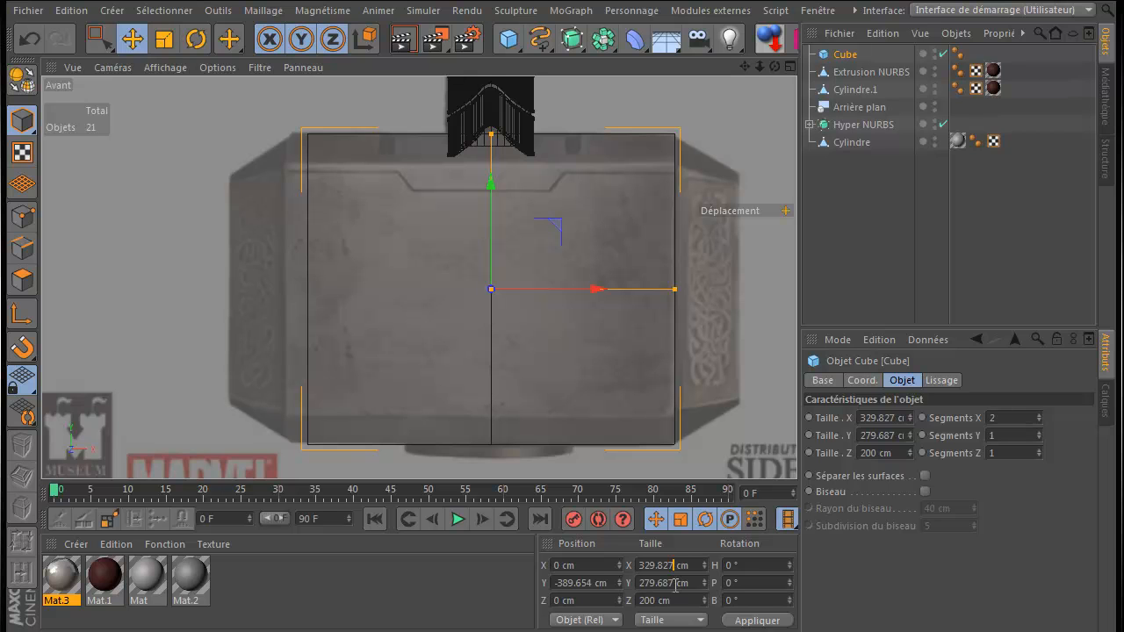
left_click_drag(674, 583, 638, 583)
right_click(655, 583)
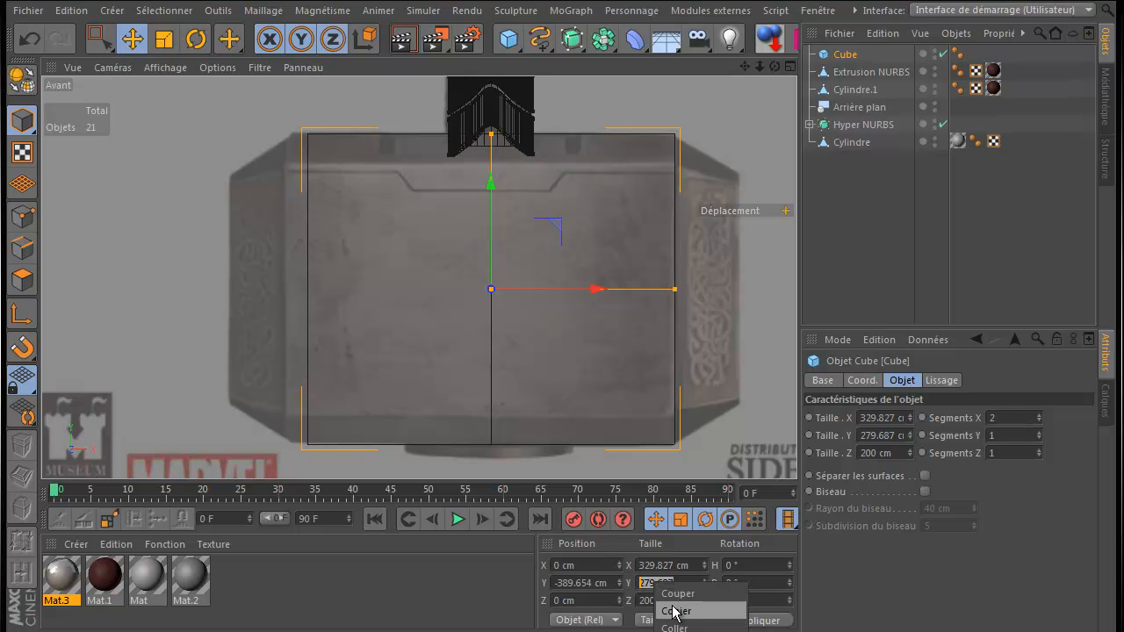
left_click(678, 612)
- Try to apply the copied Y size as the cube's Z size through the coordinates, and undo each attempt
left_click_drag(657, 600, 639, 601)
right_click(641, 601)
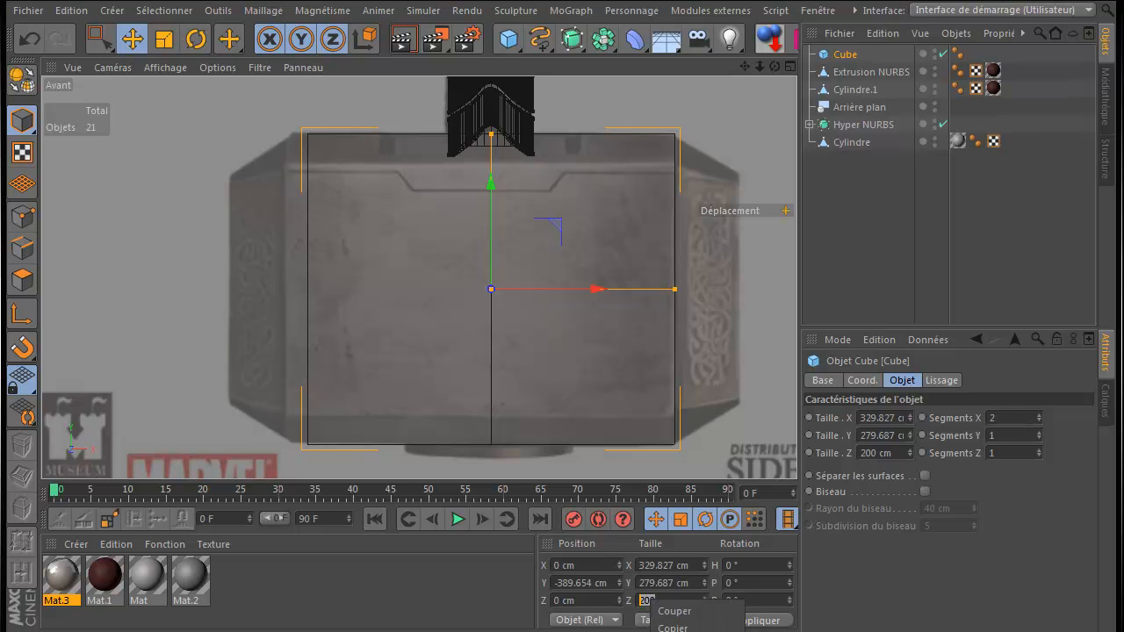
left_click(672, 623)
left_click(755, 621)
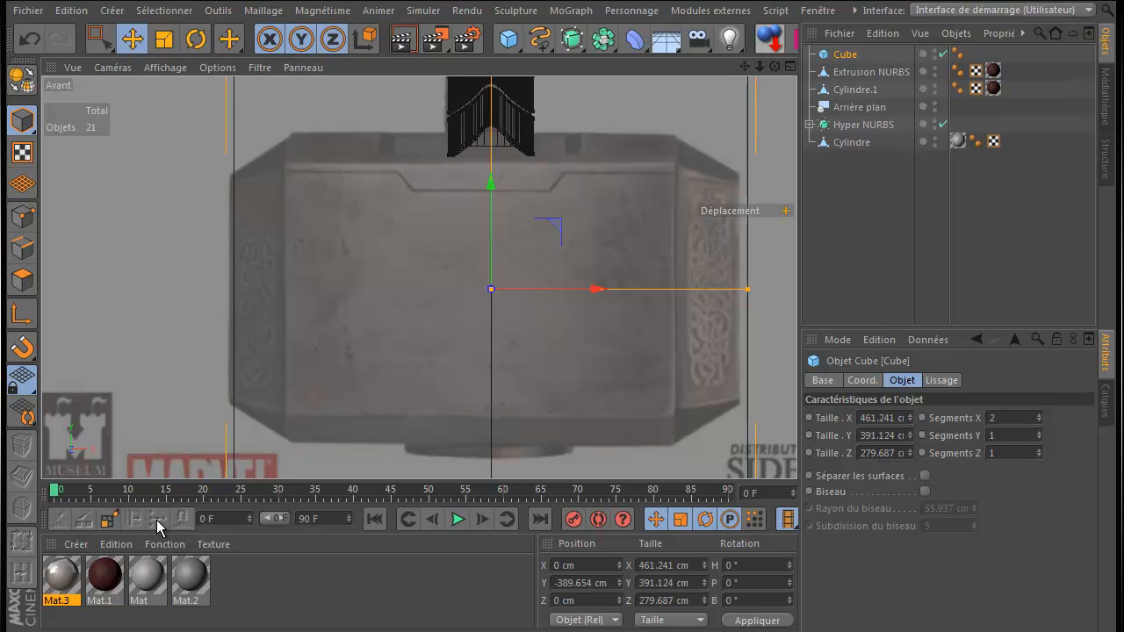
left_click(35, 38)
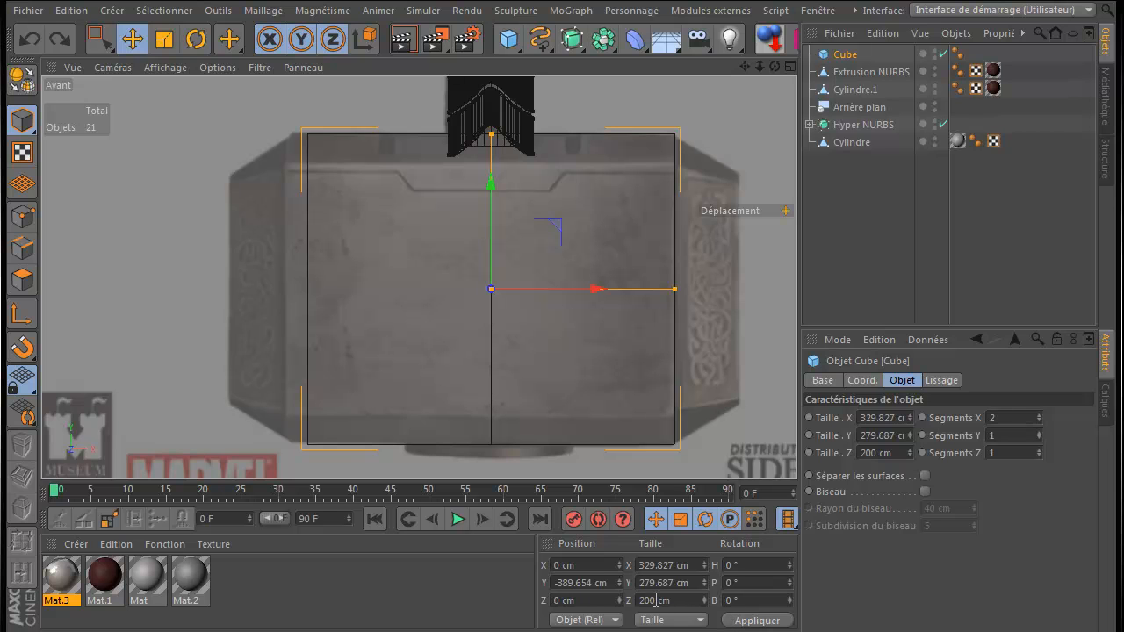
double_click(642, 600)
right_click(642, 600)
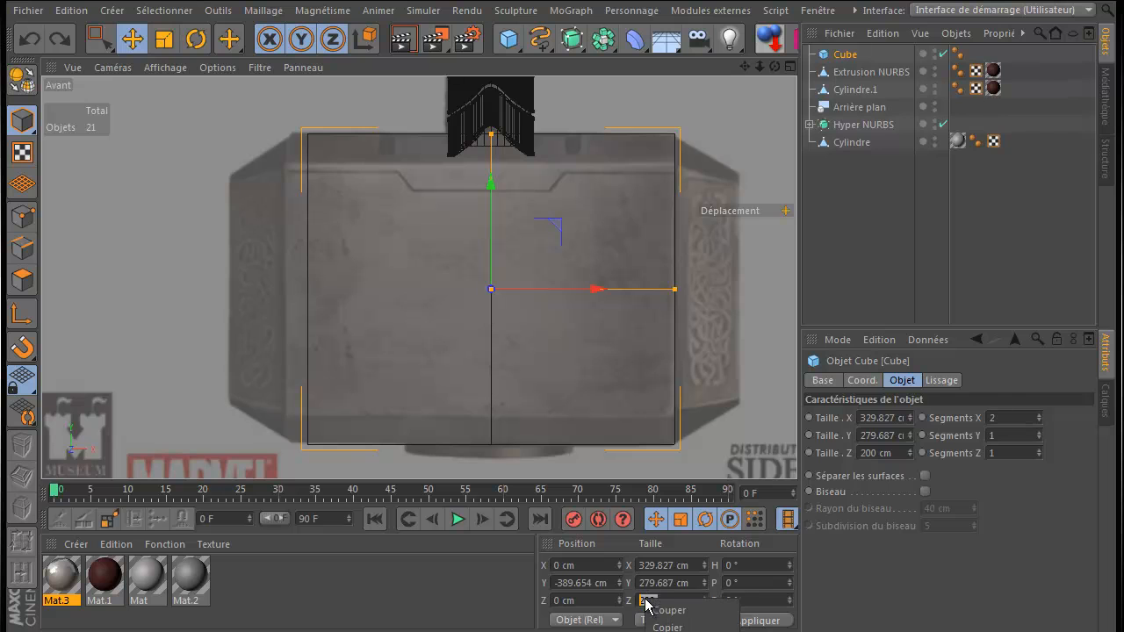
left_click(667, 630)
left_click(749, 620)
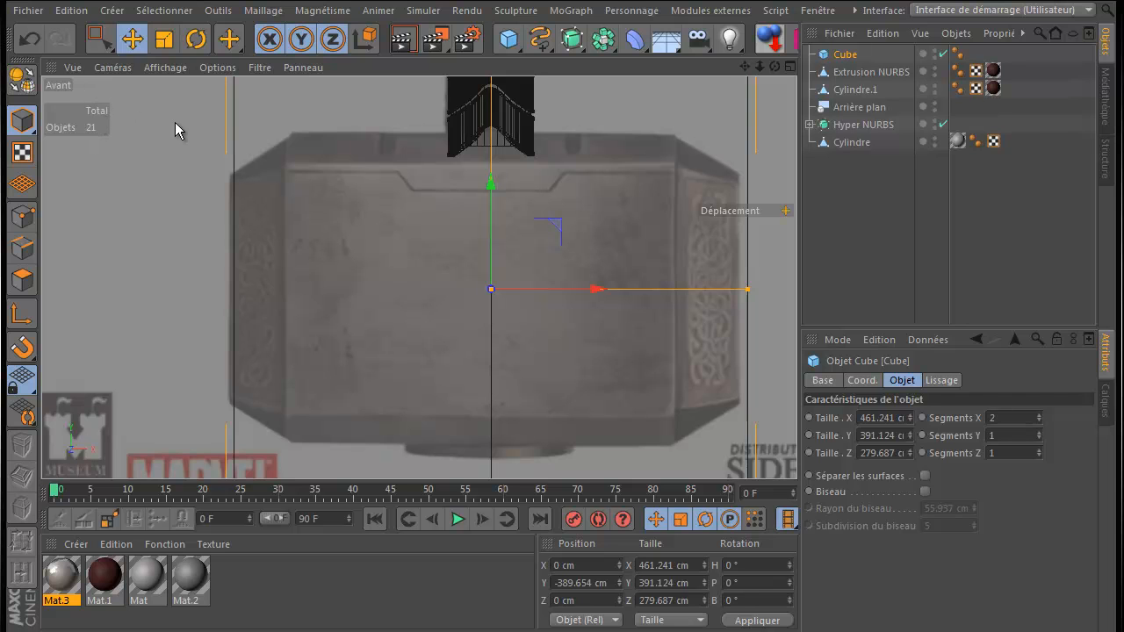
left_click(26, 41)
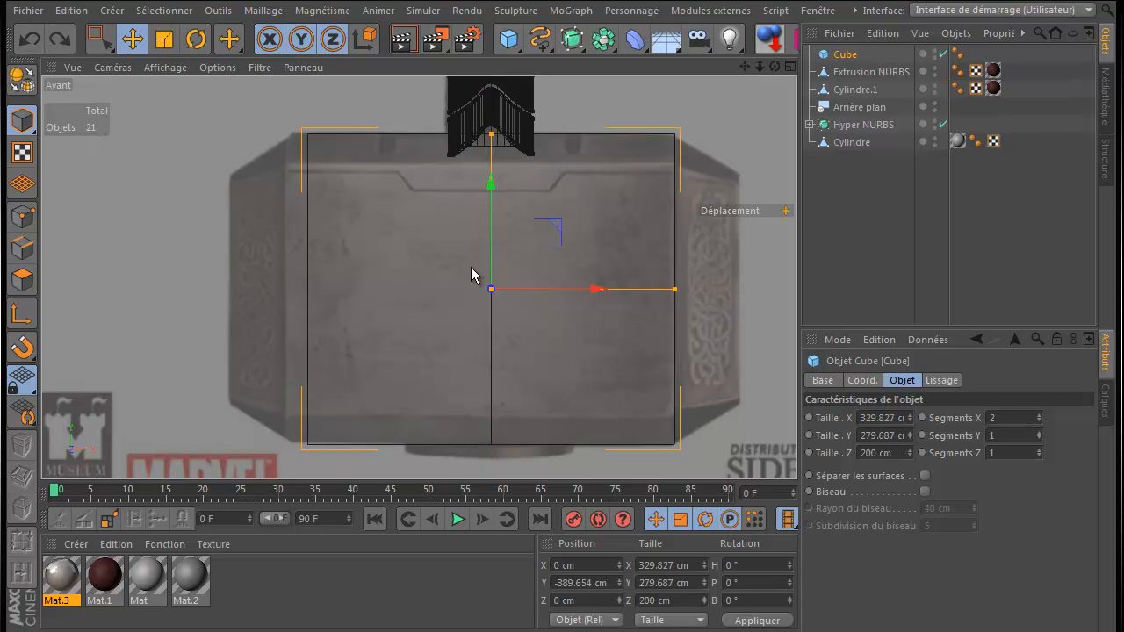
- Paste the copied value 279.687 cm as the Z size in the cube's object attributes
right_click(868, 452)
left_click(885, 499)
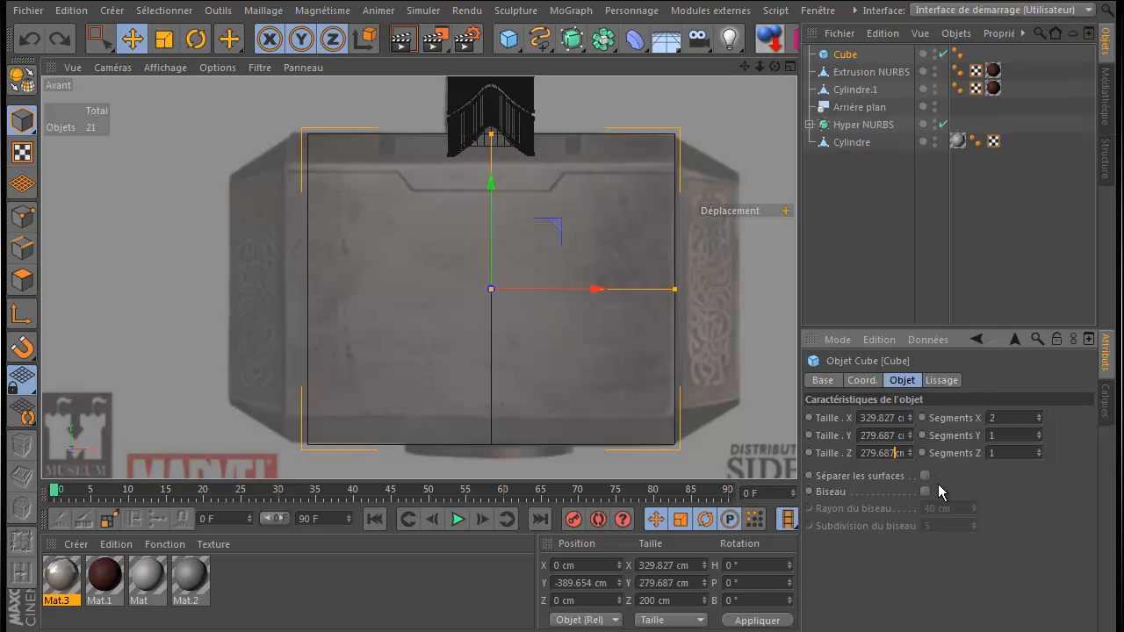
key("Return")
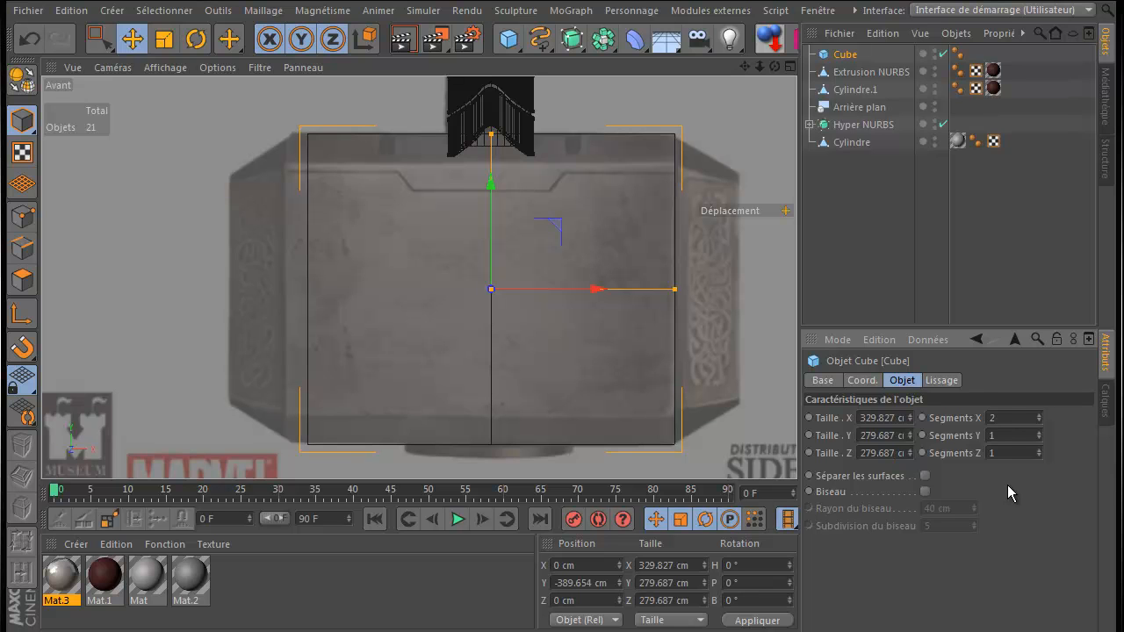
- Convert the cube to an editable polygon object and switch to point editing in the front view
middle_click(175, 275)
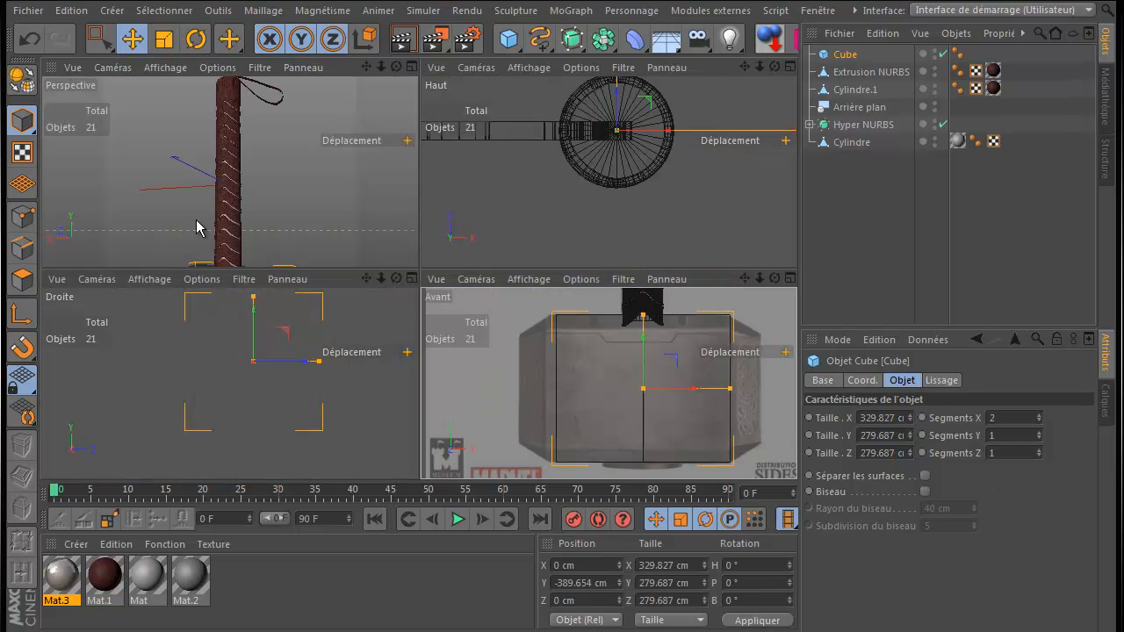
middle_click(196, 226)
scroll(565, 178, "down", 5)
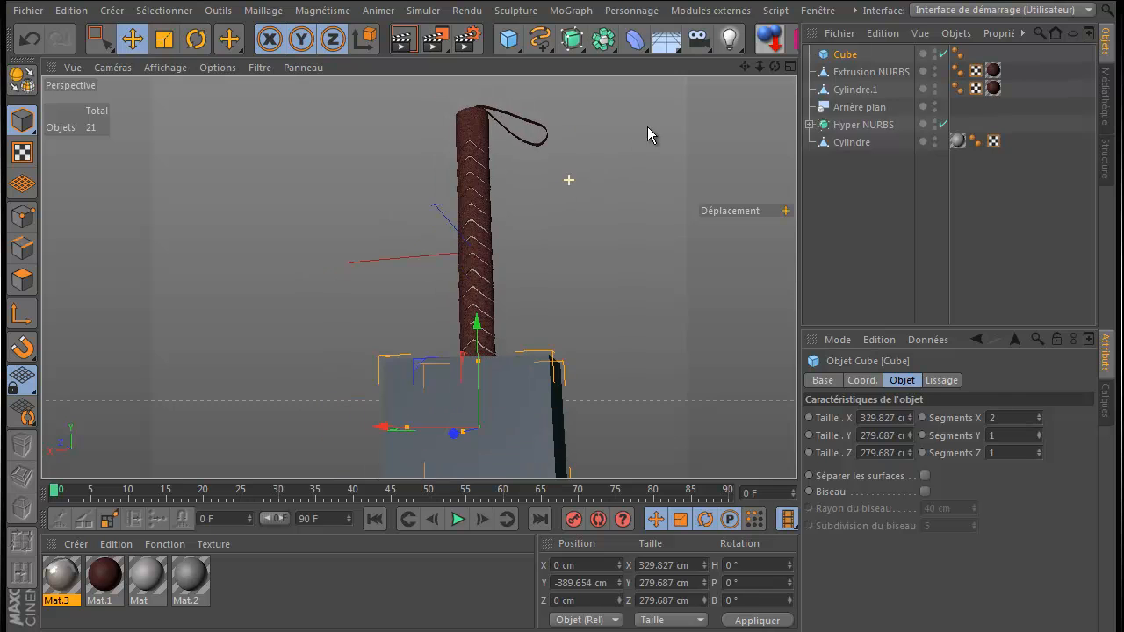
left_click_drag(545, 360, 562, 333, "alt")
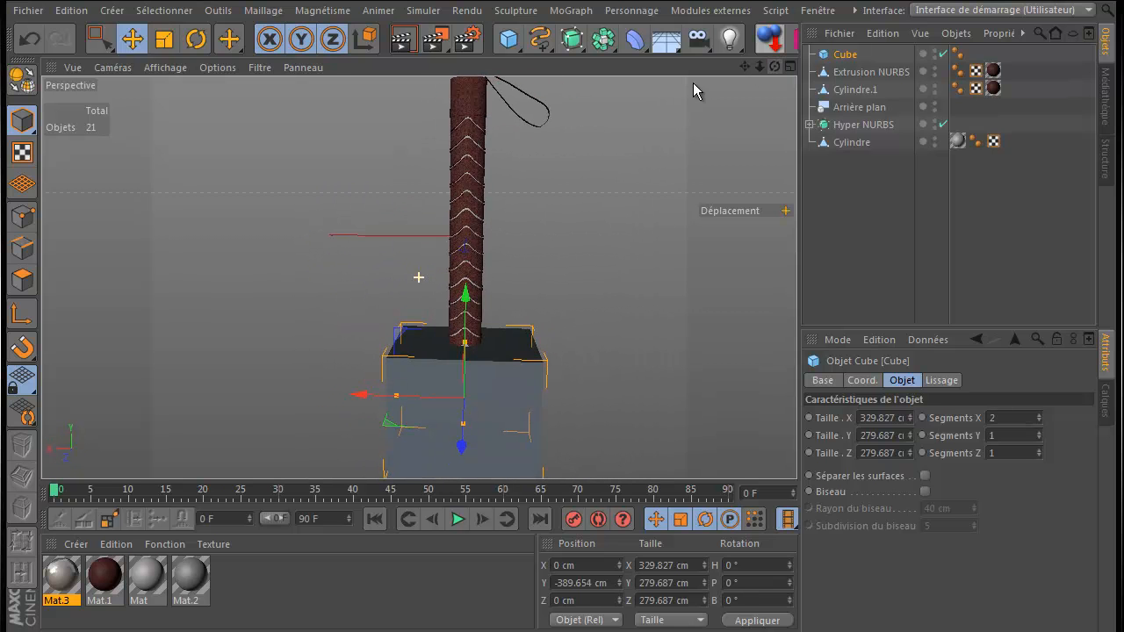
middle_click(226, 240)
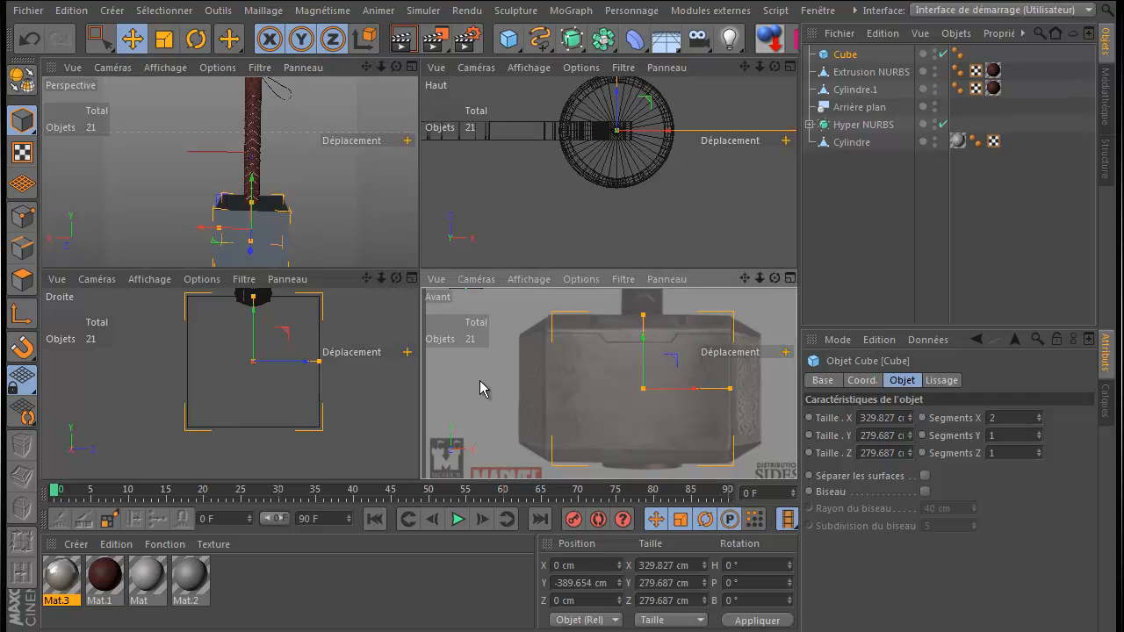
middle_click(479, 380)
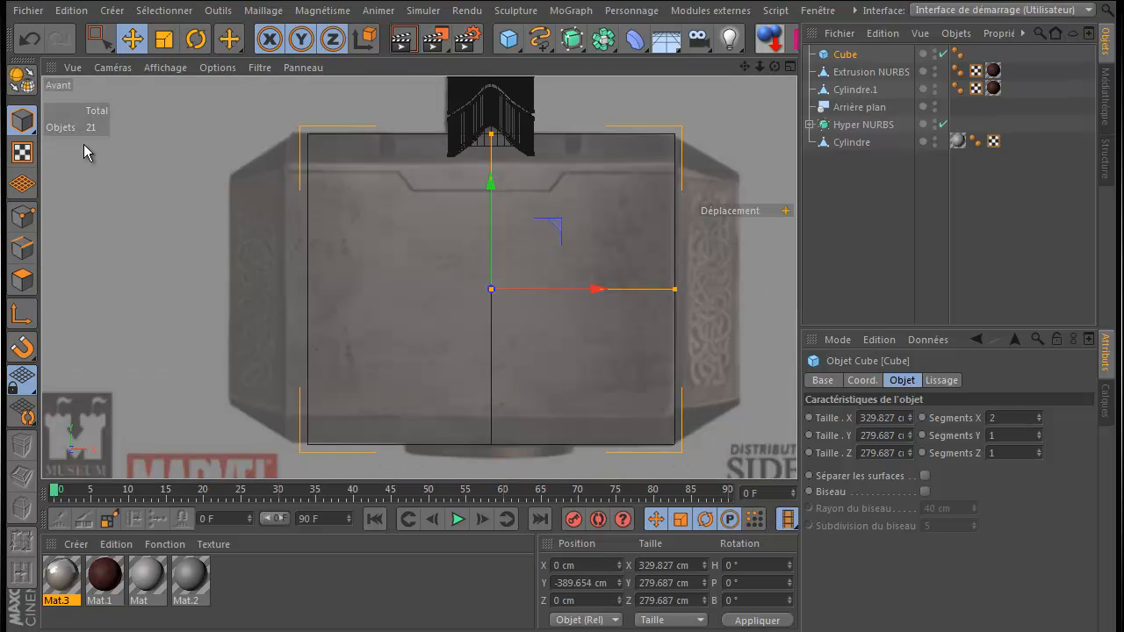
left_click(19, 82)
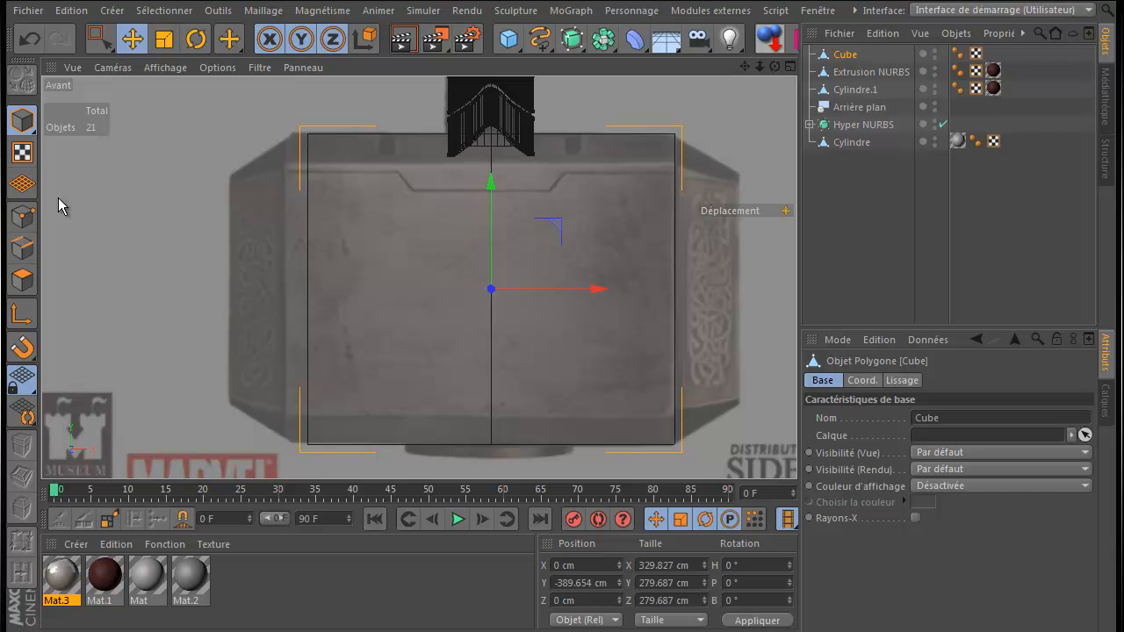
left_click(23, 217)
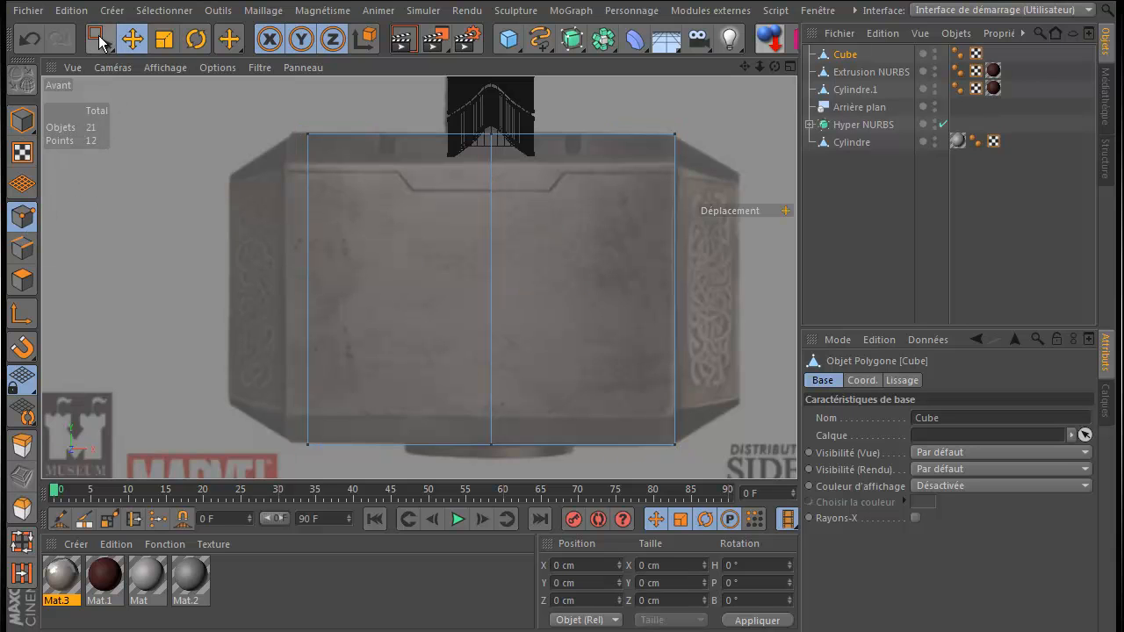
- Delete the four points along the cube's left side in the front view using Rectangle Selection without limiting it to visible elements
left_click(99, 39)
left_click(141, 65)
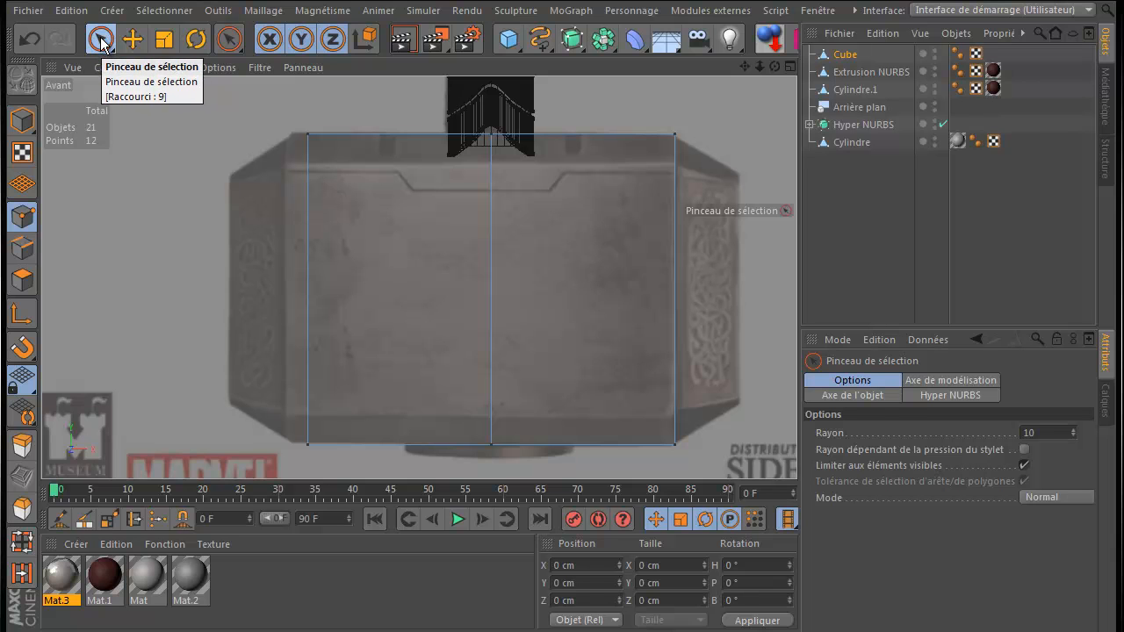
left_click(102, 42)
left_click(178, 95)
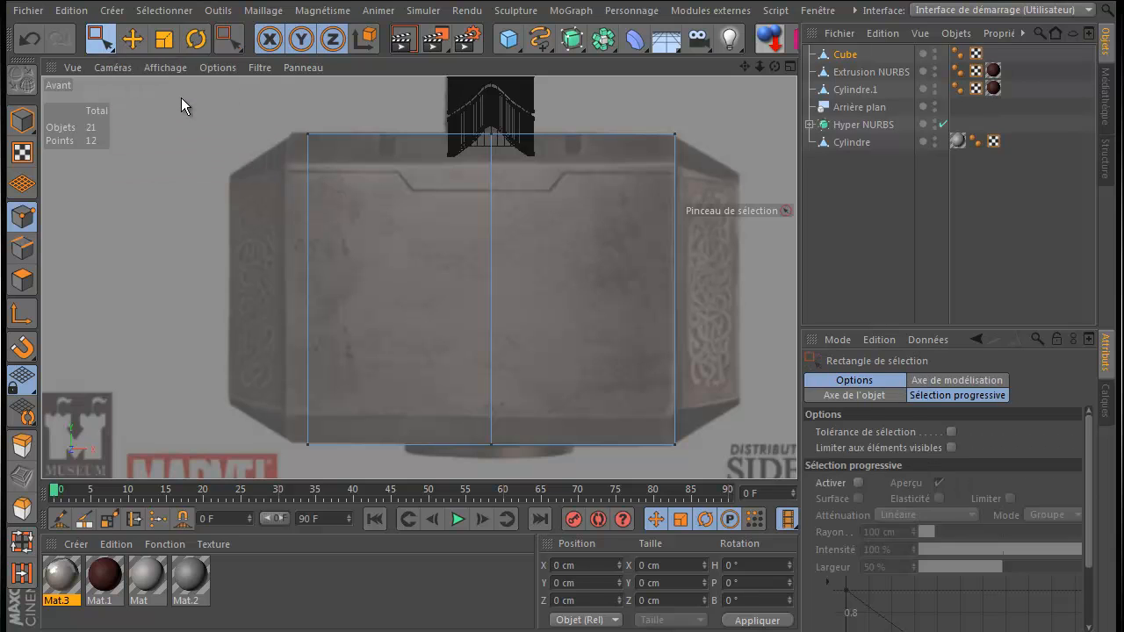
left_click(951, 447)
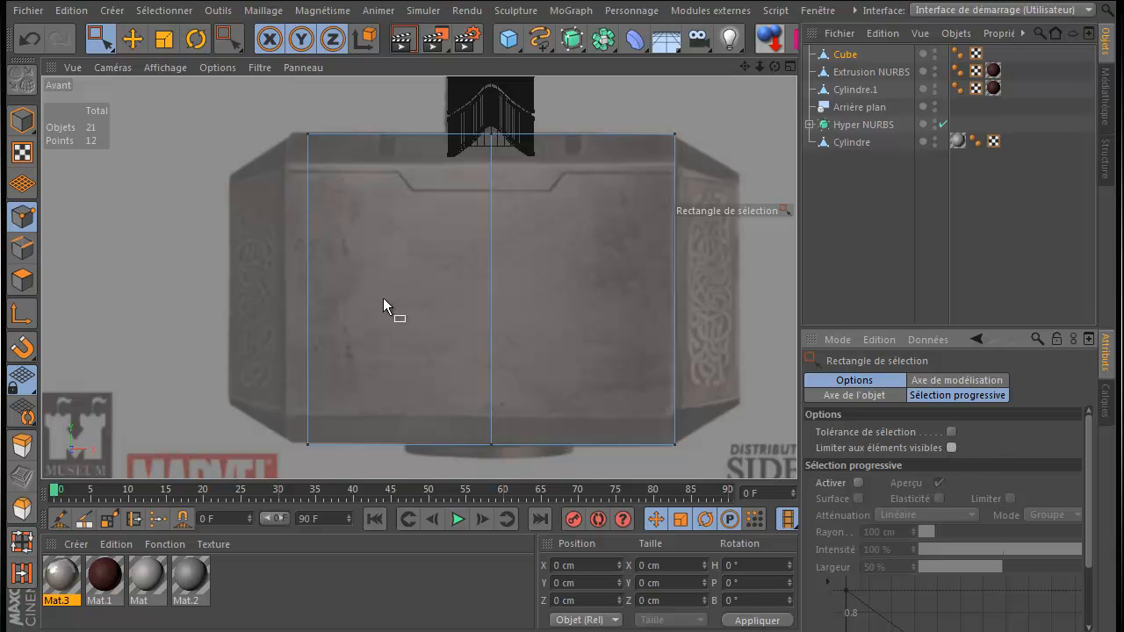
left_click_drag(247, 105, 342, 454)
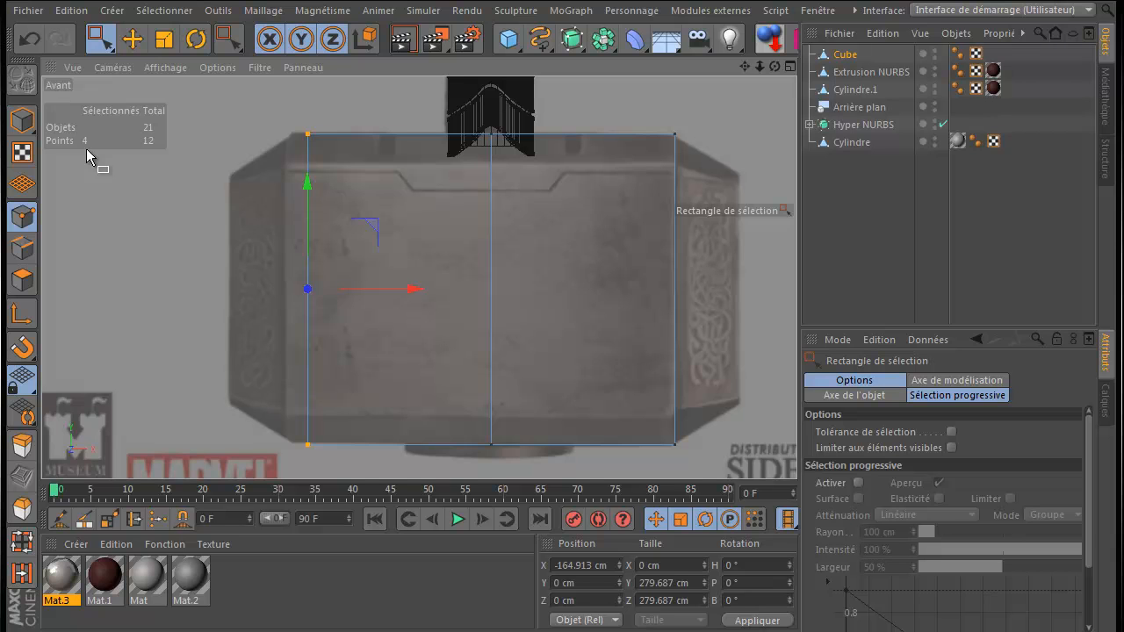
key("Delete")
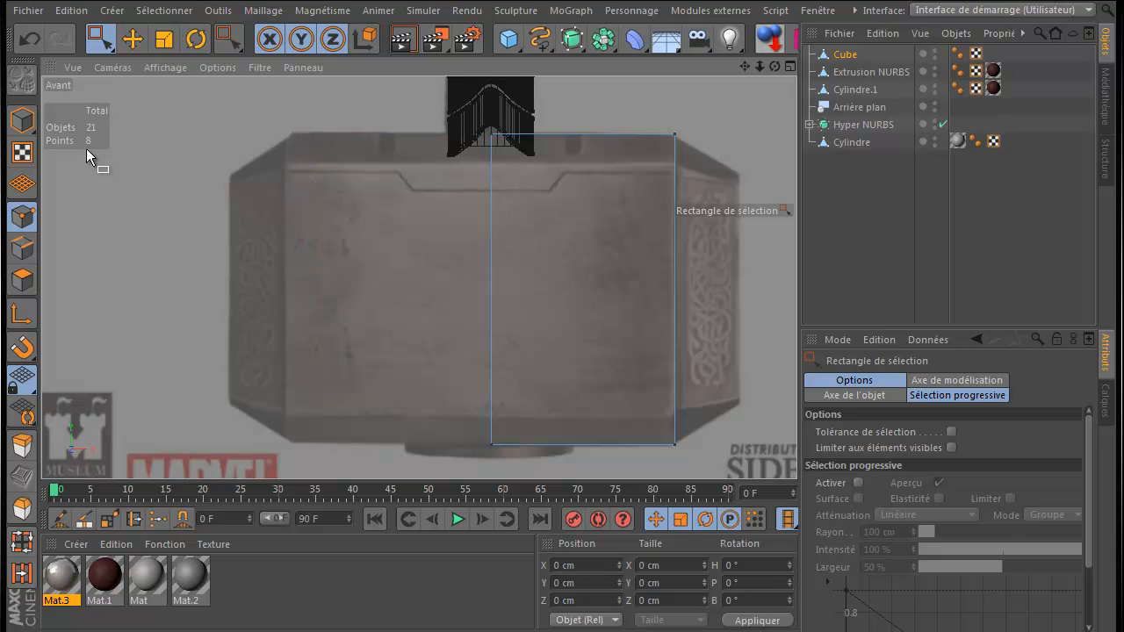
- Add a Symmetry object and make the half cube its child to mirror the hammer head
middle_click(146, 168)
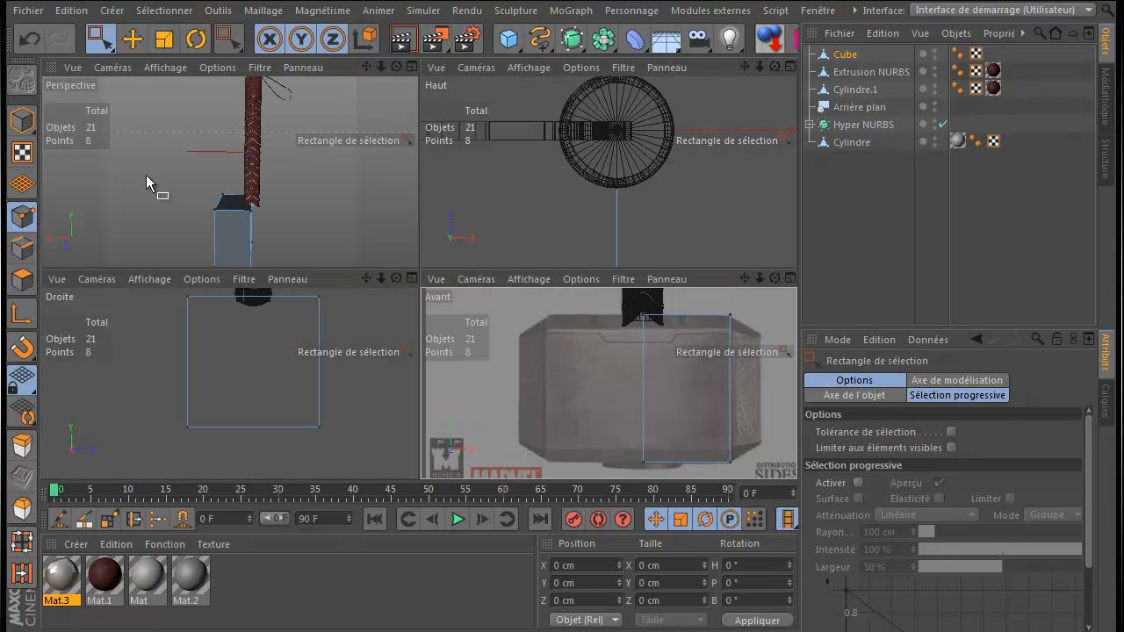
middle_click(146, 175)
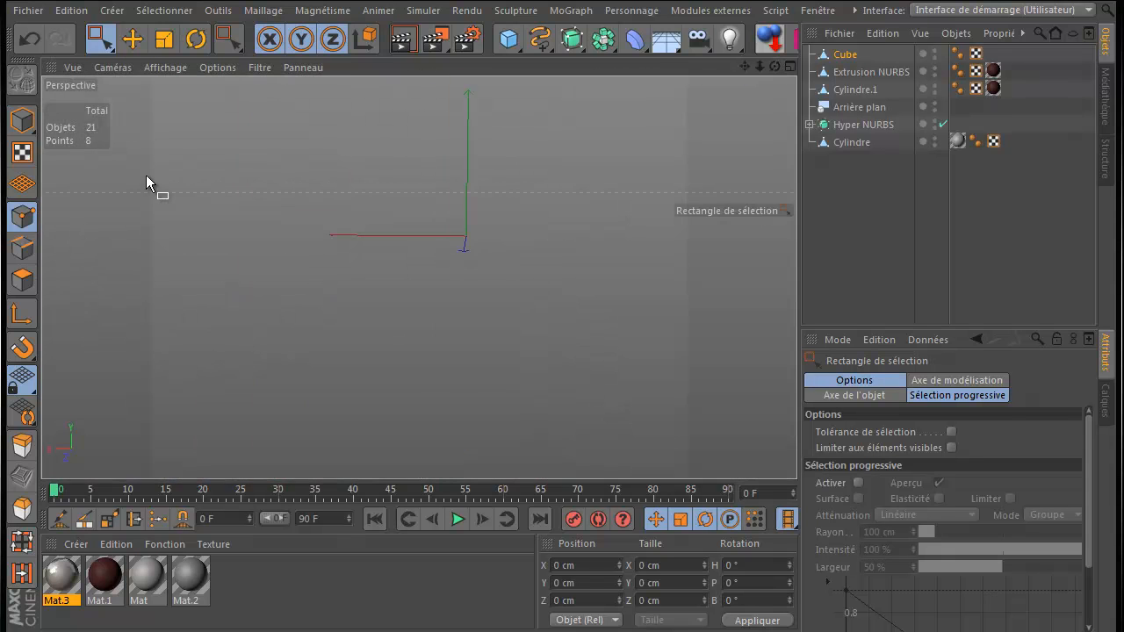
left_click_drag(776, 67, 561, 332)
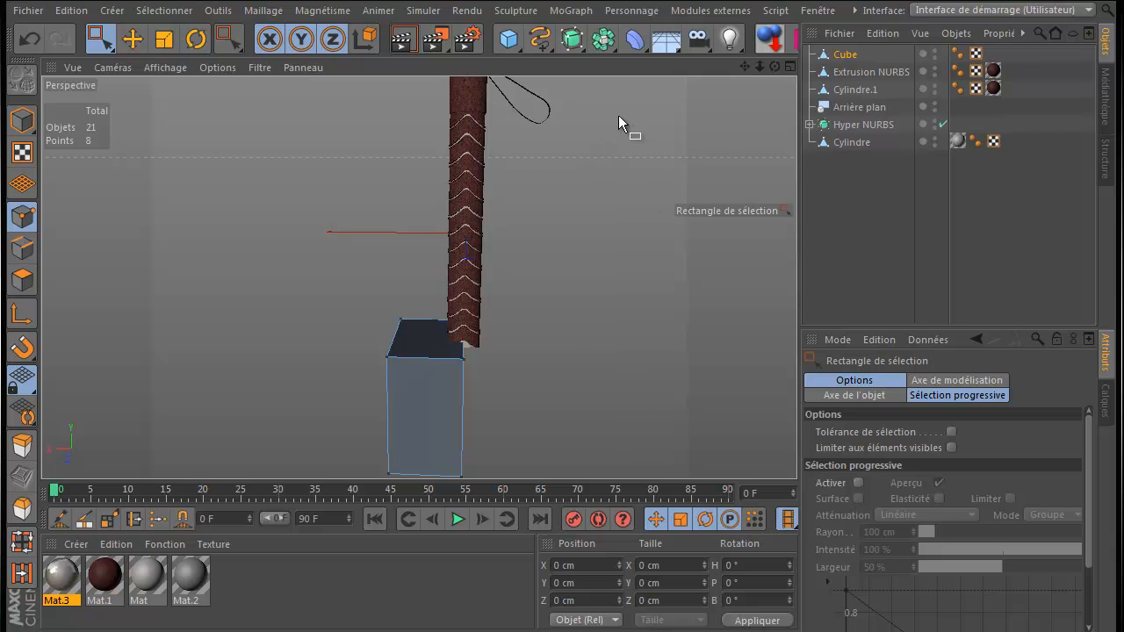
left_click(602, 39)
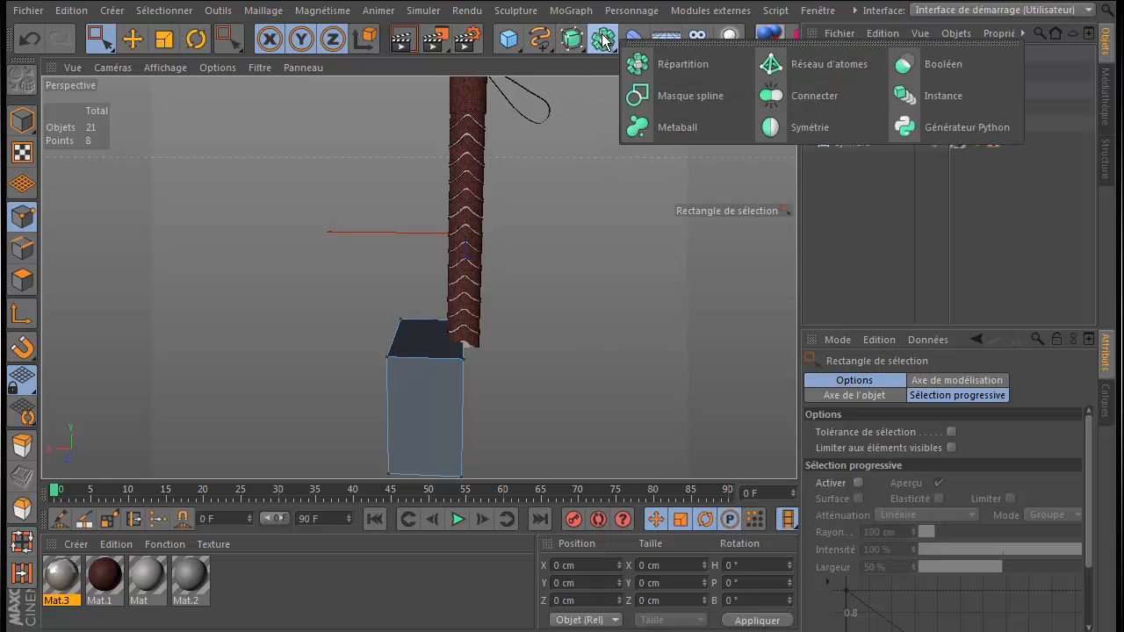
left_click(816, 124)
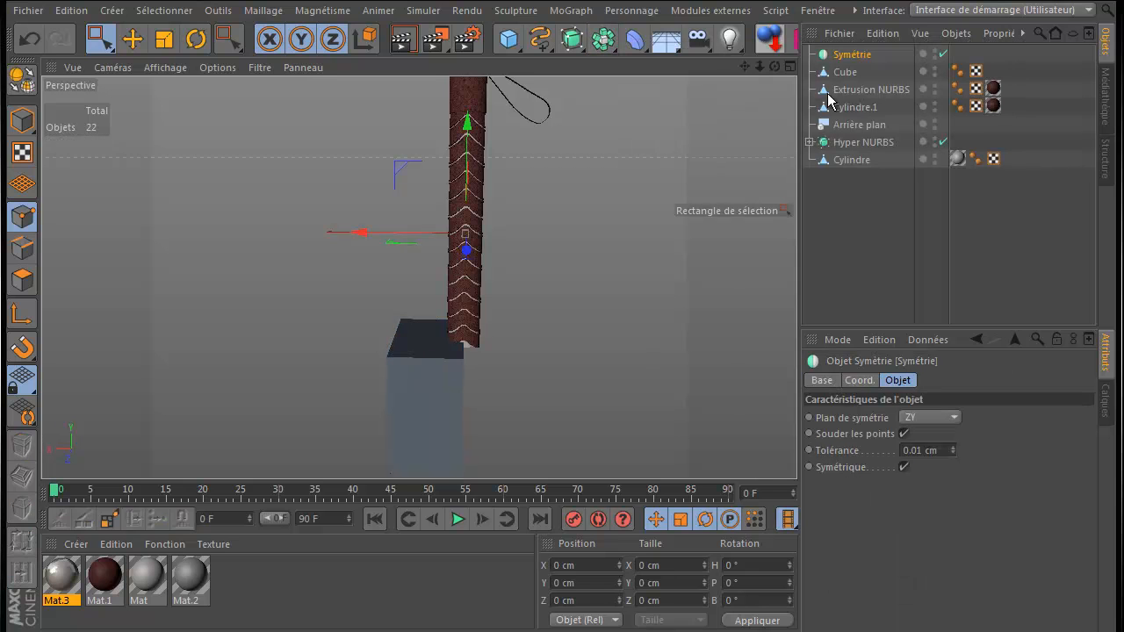
left_click_drag(843, 77, 850, 57)
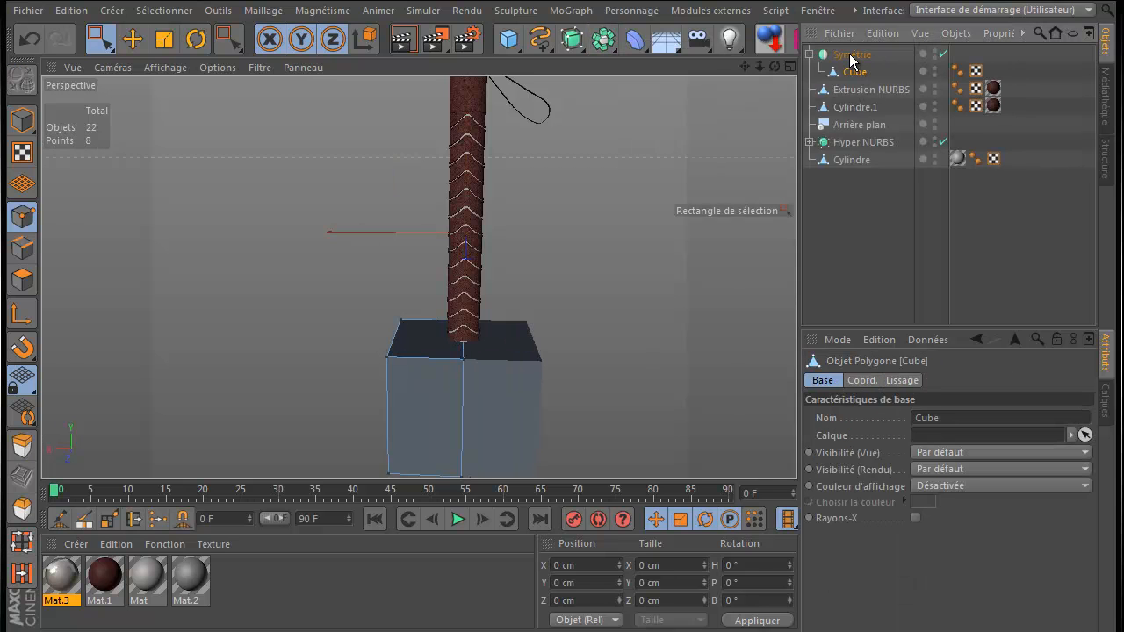
left_click_drag(774, 65, 561, 333)
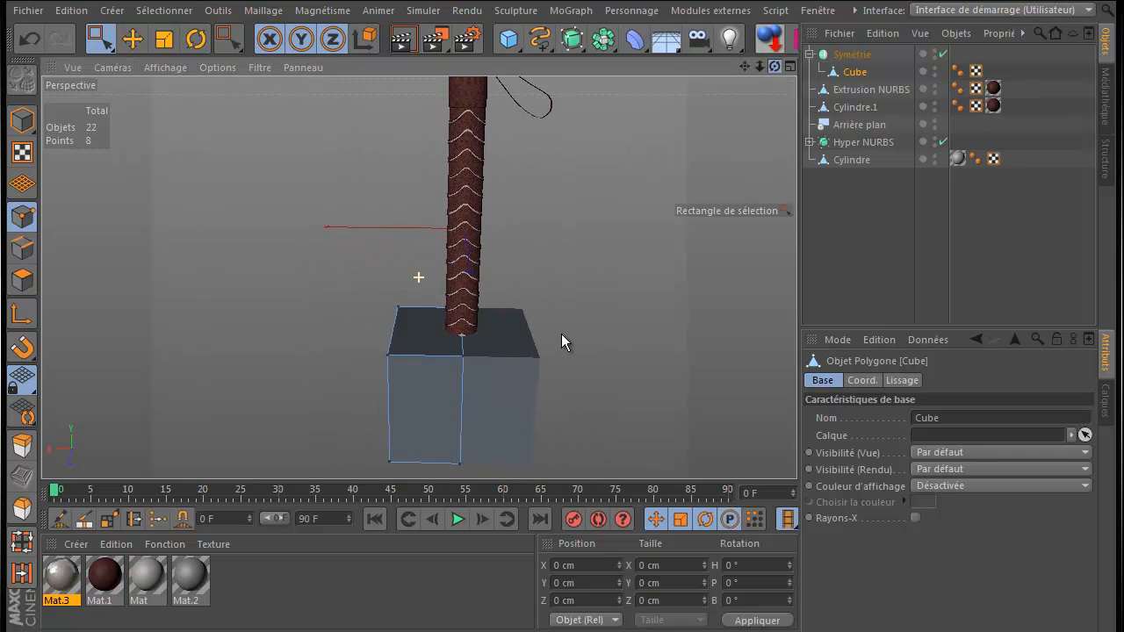
- Try the XY and XZ mirror planes on the Symmetry object, and set the plane back to ZY
left_click(850, 54)
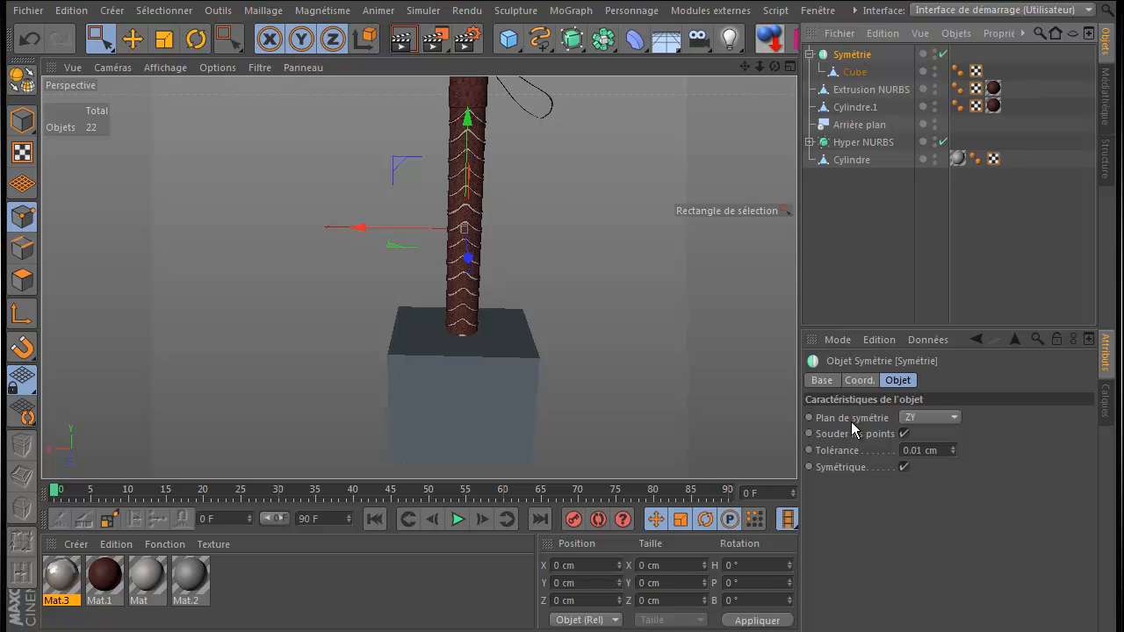
left_click(940, 417)
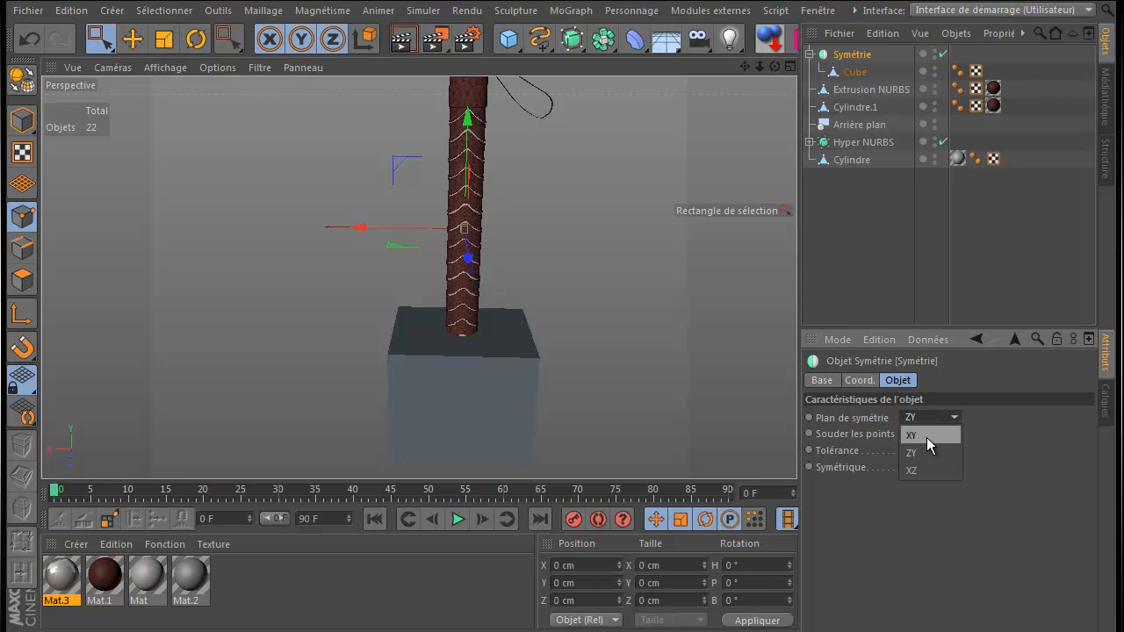
left_click(927, 435)
left_click(931, 422)
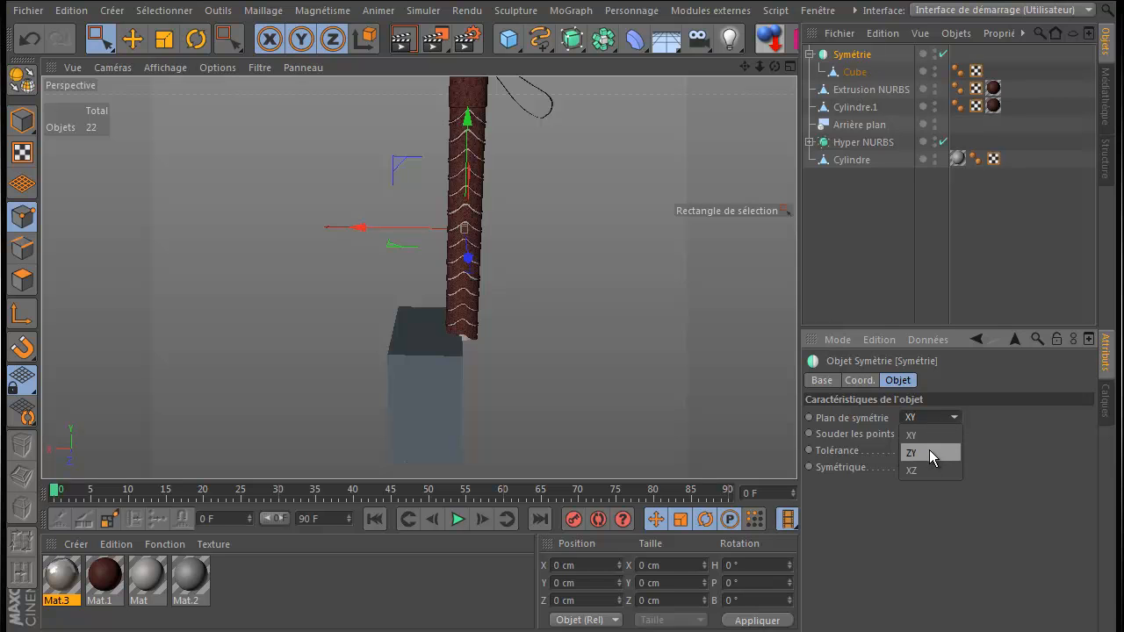
left_click(930, 453)
left_click(927, 417)
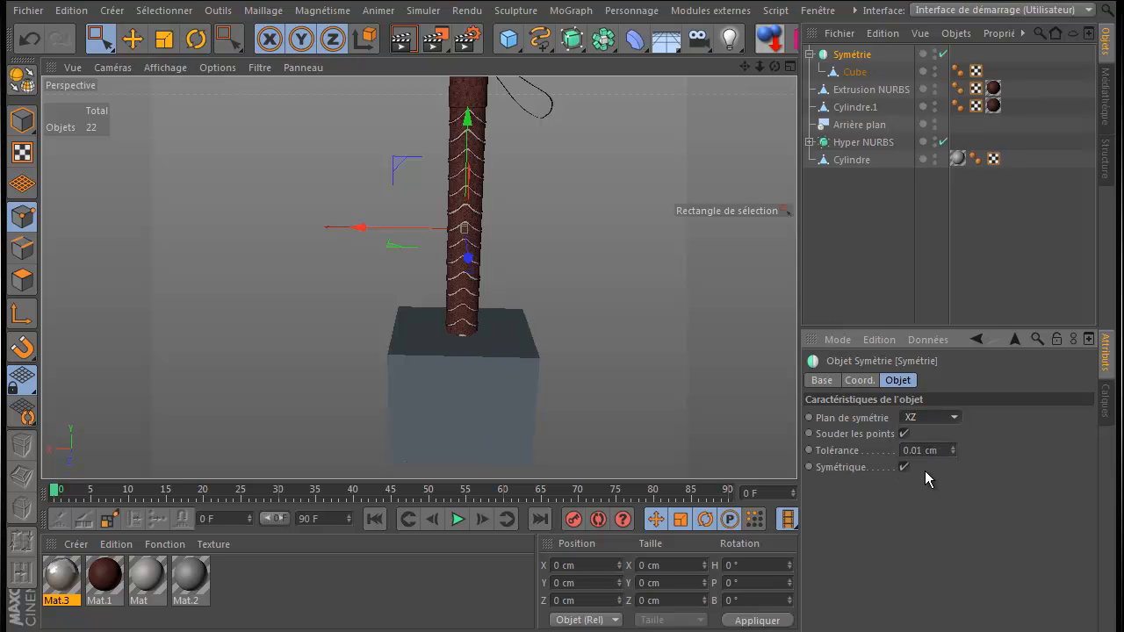
left_click(925, 471)
left_click(921, 418)
left_click(927, 451)
- Bevel the four lengthwise edges of the half cube with a linear inner offset of 27.5 cm, following the reference image
left_click(843, 71)
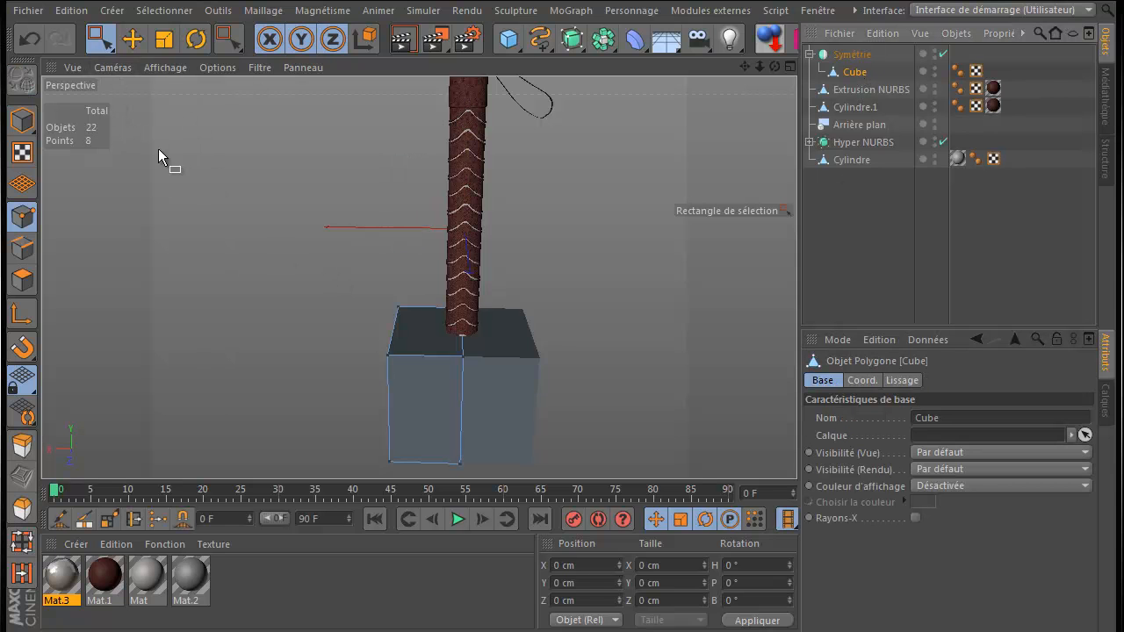
left_click(24, 249)
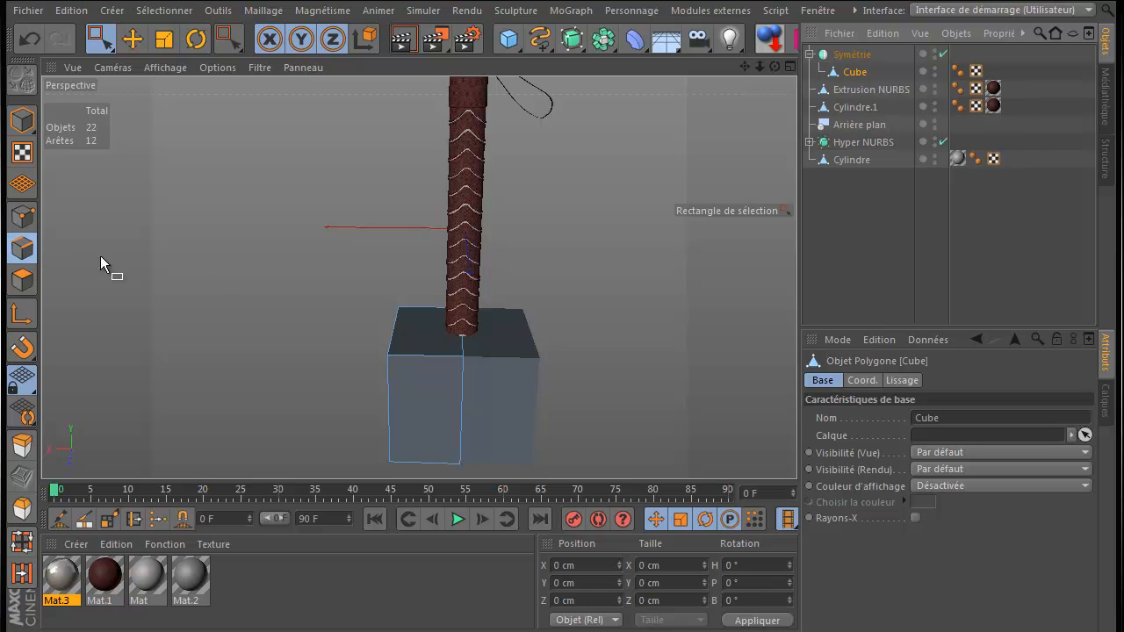
left_click(131, 39)
left_click(420, 356)
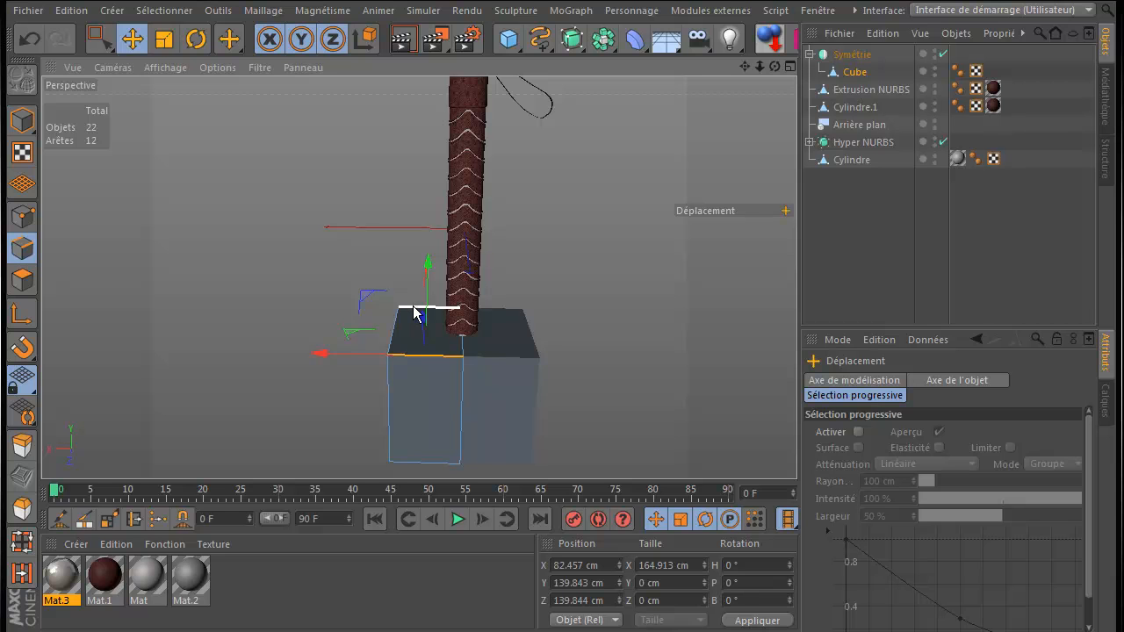
left_click(414, 307, "shift")
left_click_drag(773, 70, 558, 330)
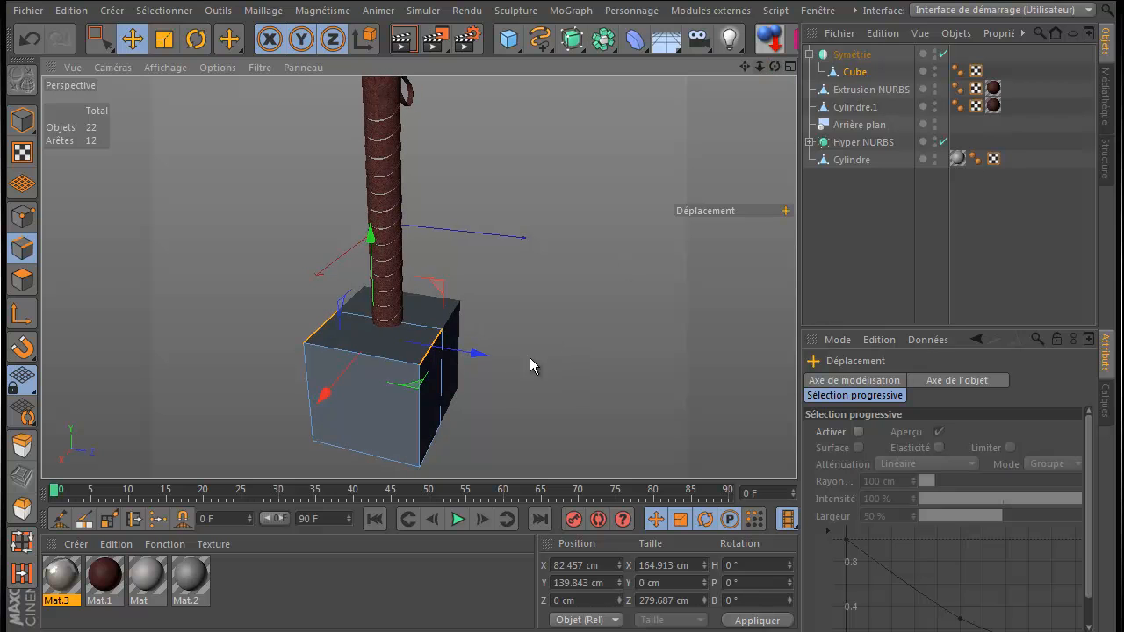
left_click(431, 447, "shift")
left_click_drag(777, 68, 561, 334)
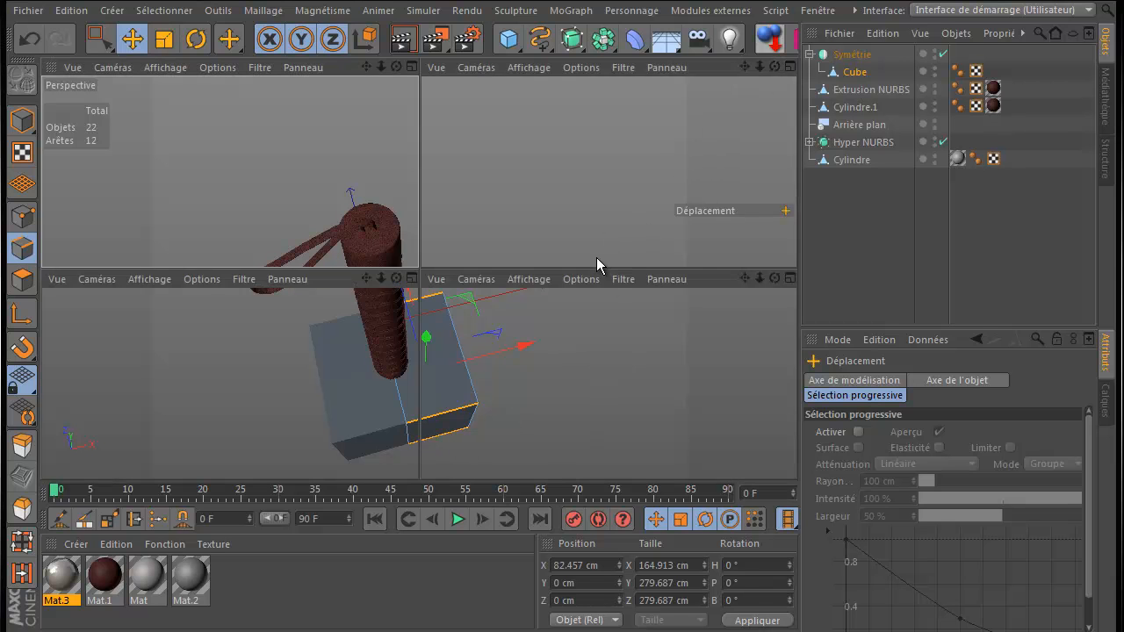
middle_click(596, 257)
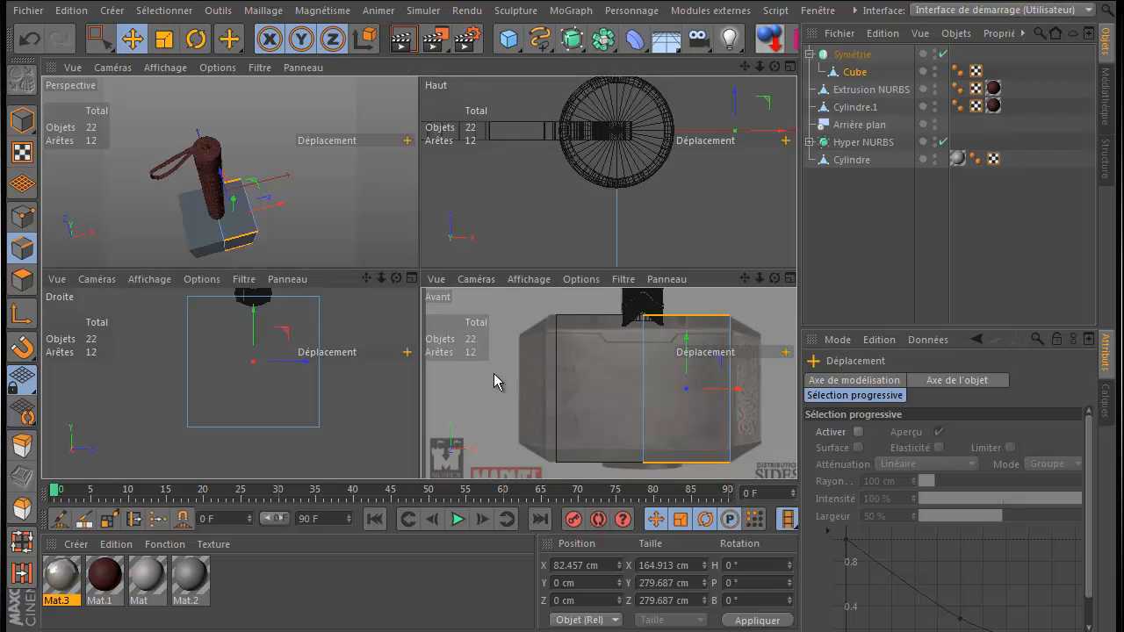
middle_click(495, 379)
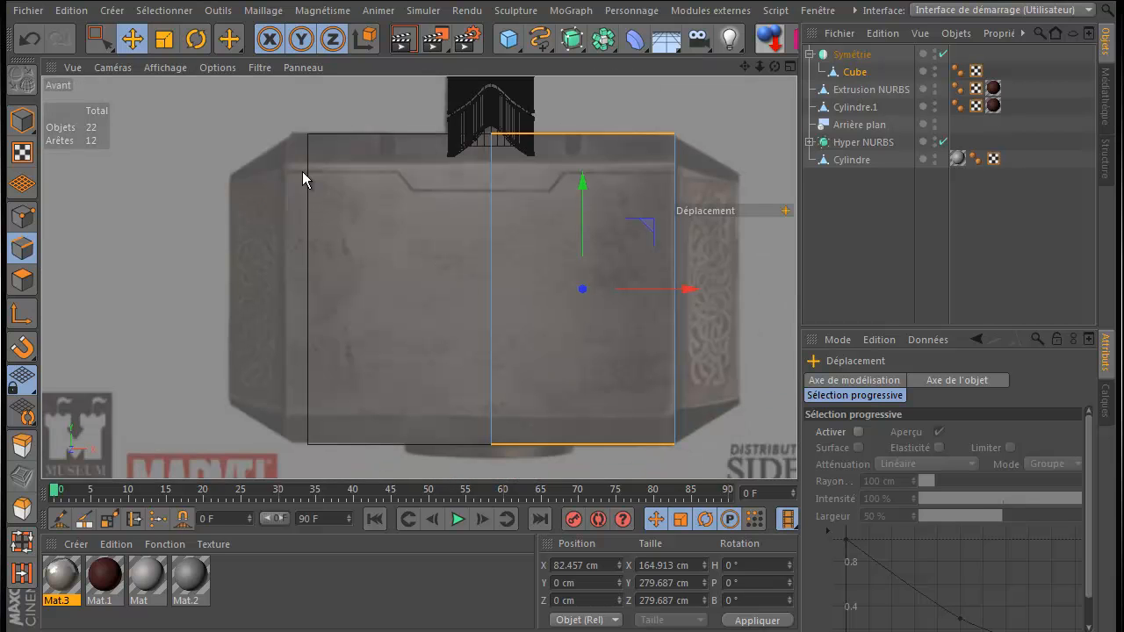
right_click(175, 116)
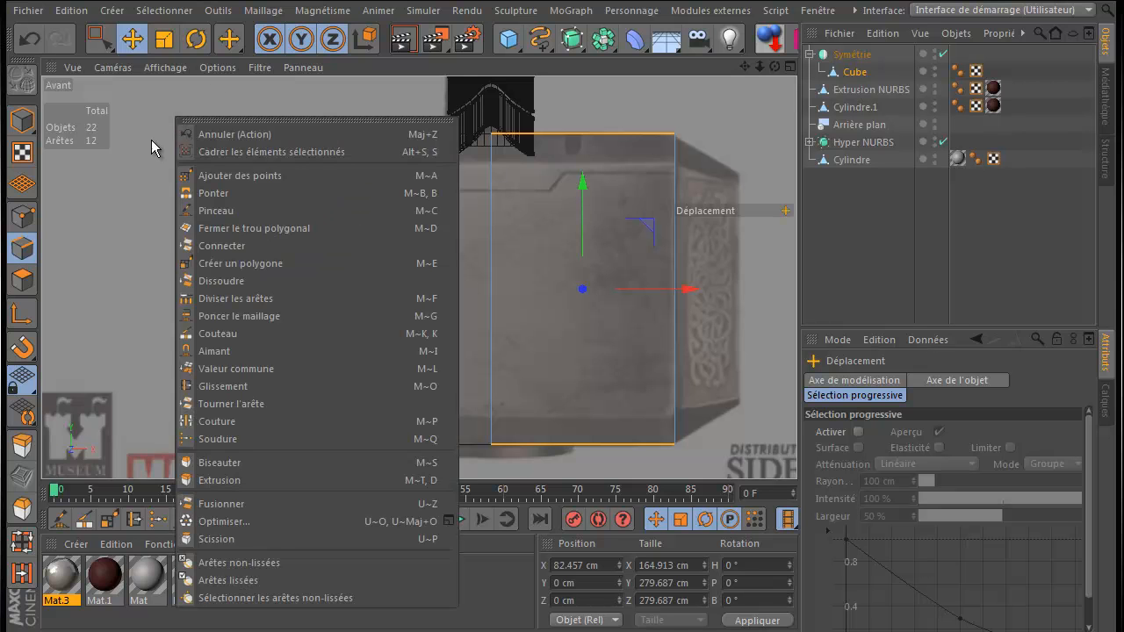
left_click(225, 463)
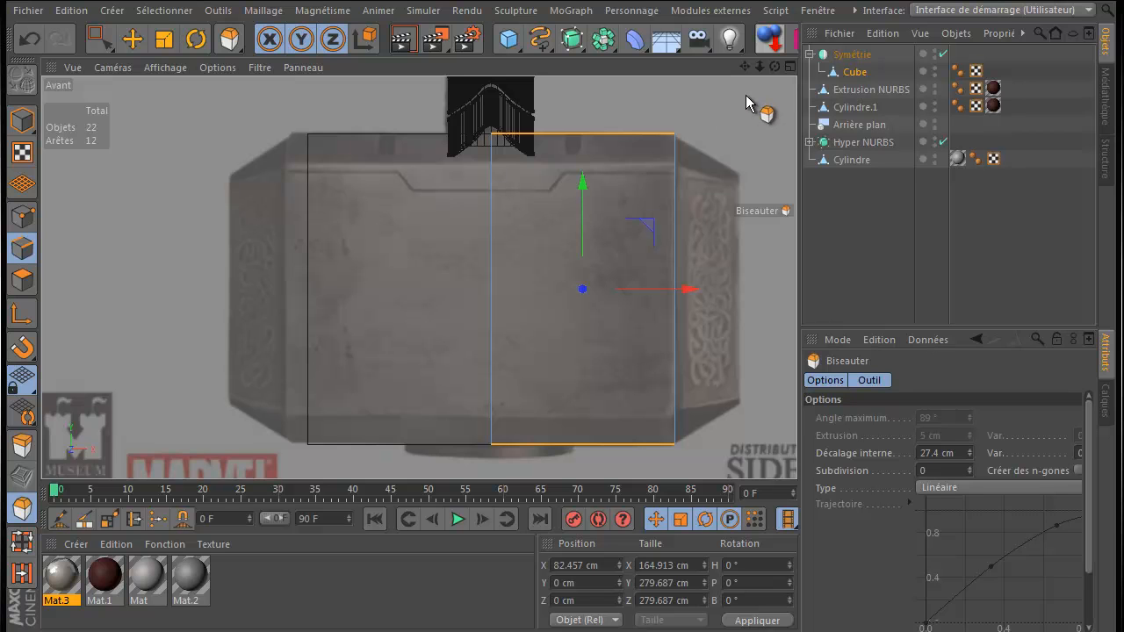
mouse_move(559, 338)
left_mouse_down()
mouse_move(570, 328)
mouse_move(561, 335)
left_mouse_up()
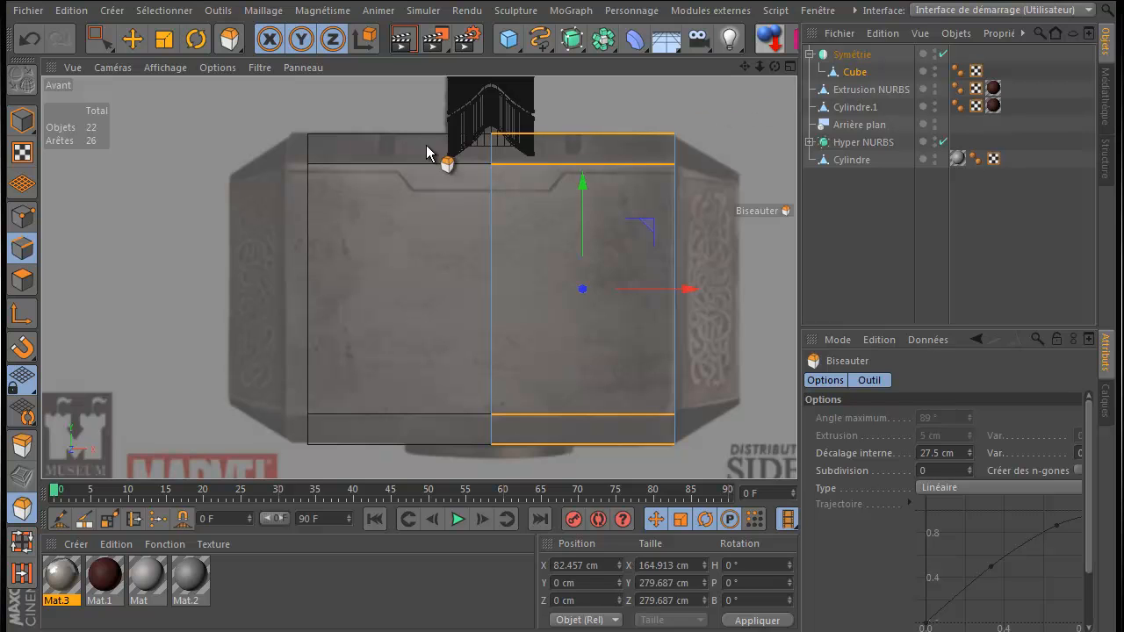
- Dissolve the two extra vertical edges that the bevel left on the end face of the hammer head
middle_click(207, 195)
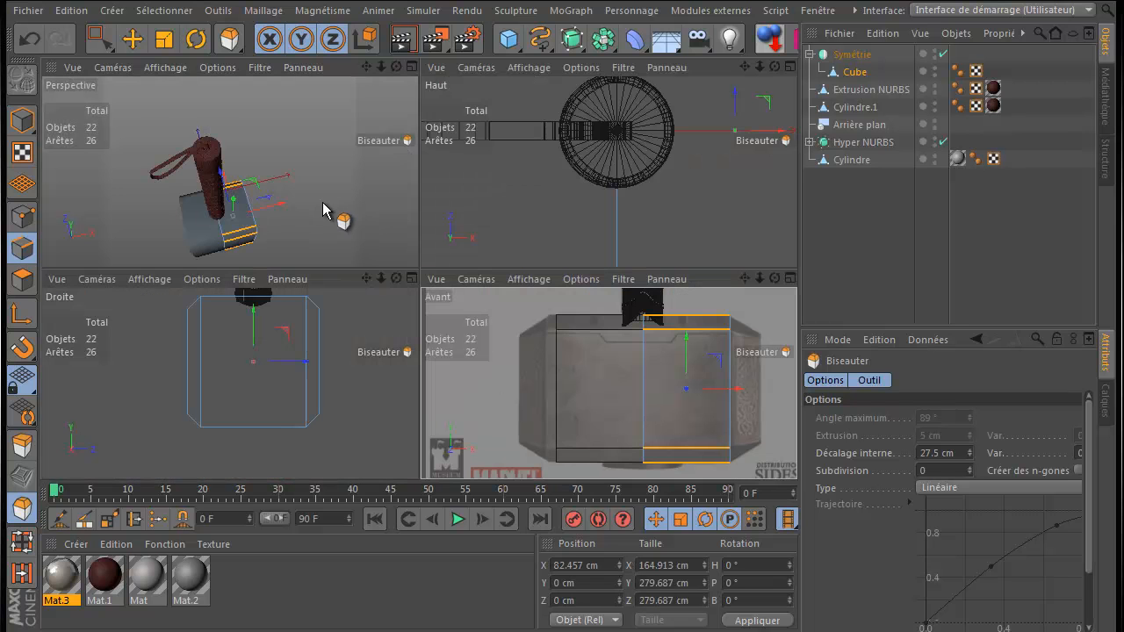
middle_click(322, 202)
scroll(336, 216, "down", 4)
mouse_move(773, 66)
left_mouse_down()
mouse_move(541, 340)
mouse_move(585, 322)
mouse_move(557, 340)
mouse_move(545, 331)
mouse_move(574, 331)
mouse_move(570, 342)
left_mouse_up()
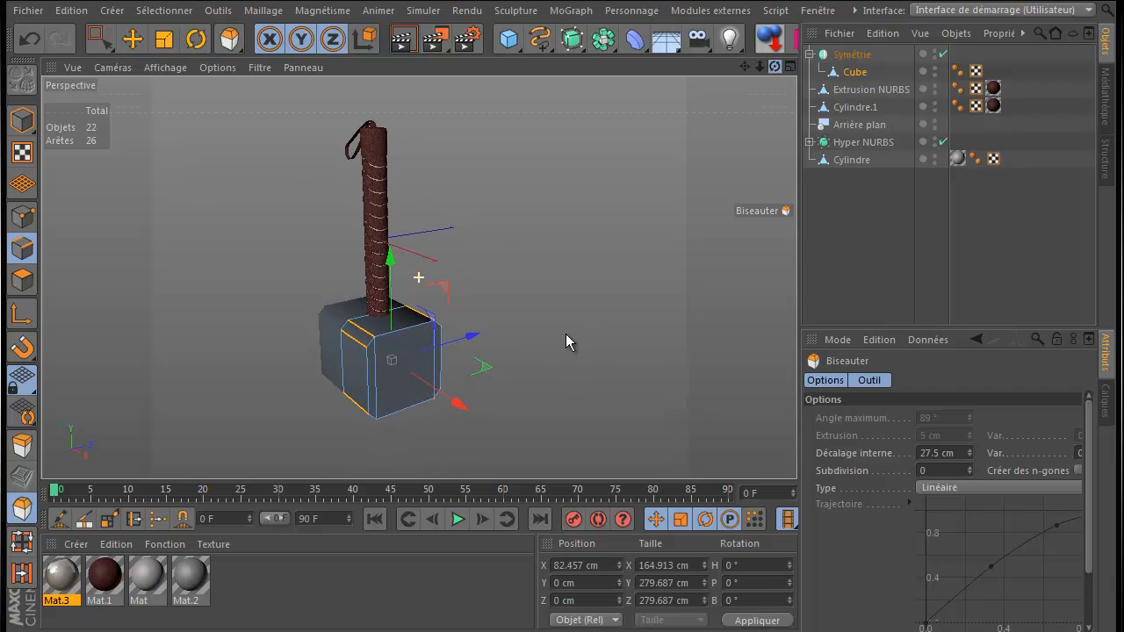
left_click(133, 40)
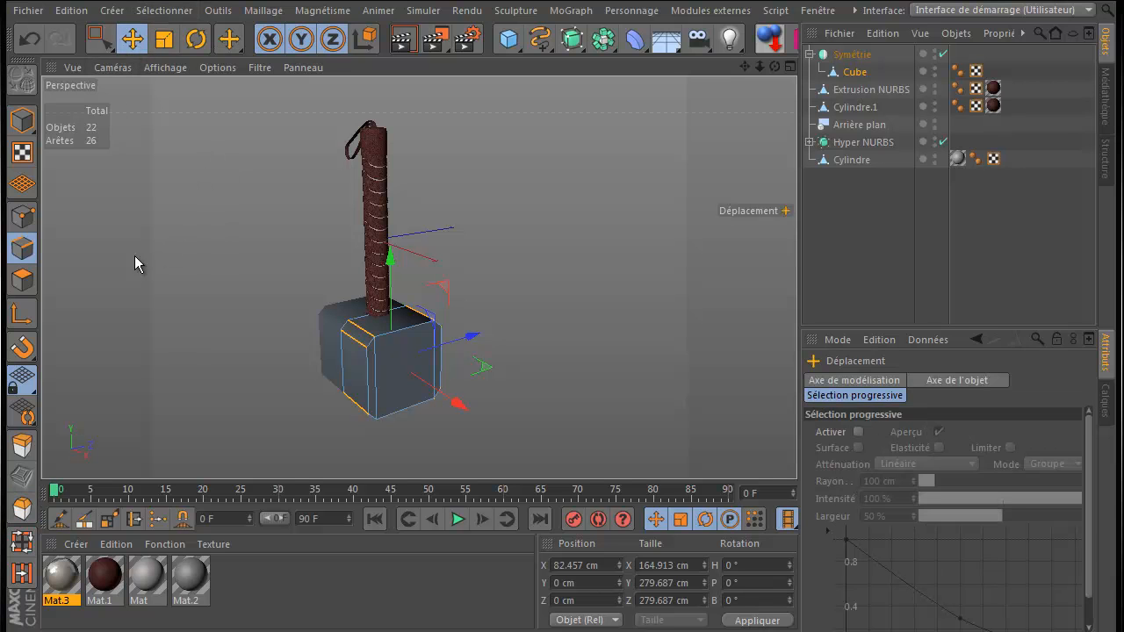
left_click(379, 383)
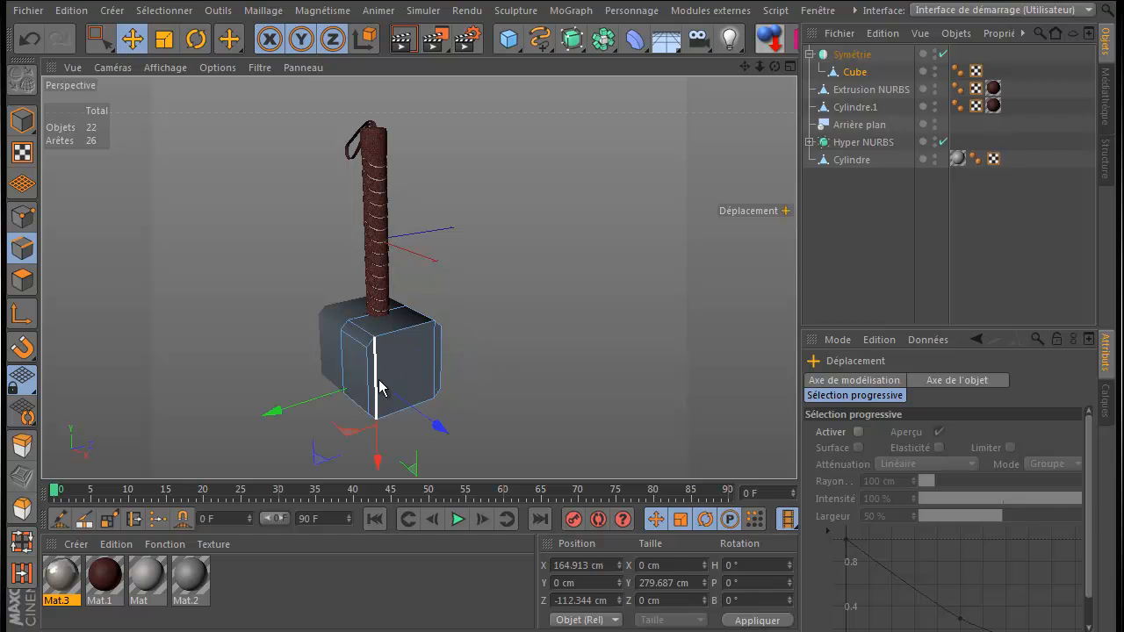
left_click(432, 376, "shift")
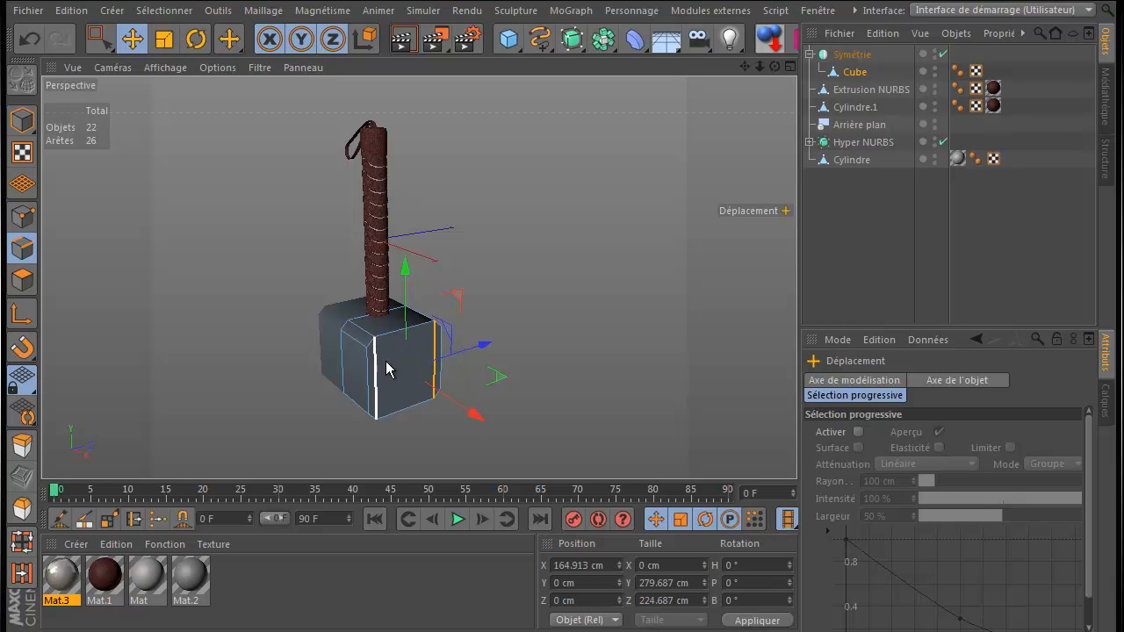
right_click(520, 240)
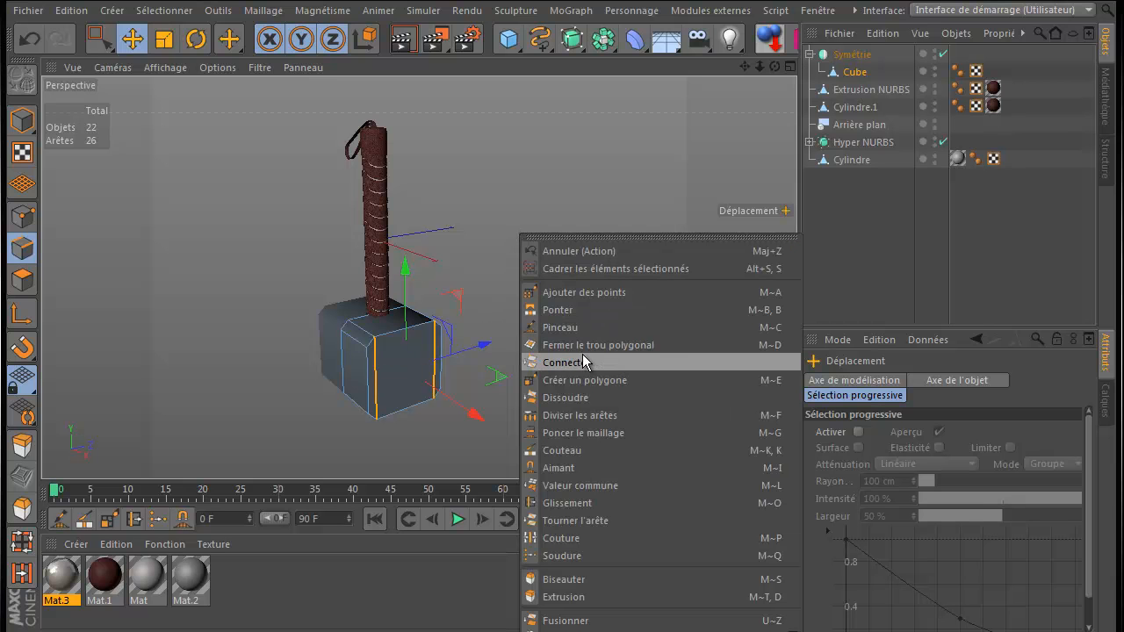
left_click(564, 399)
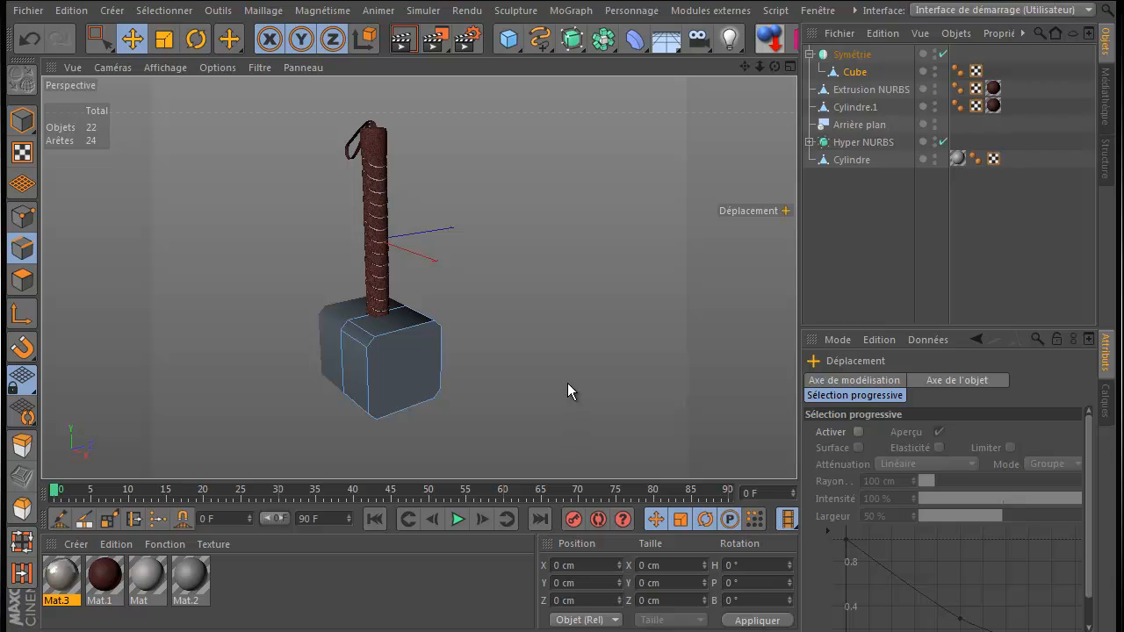
- Inner-extrude the hammer head's octagonal end face with an 8 cm offset, checking its outline against the front reference image
left_click(21, 283)
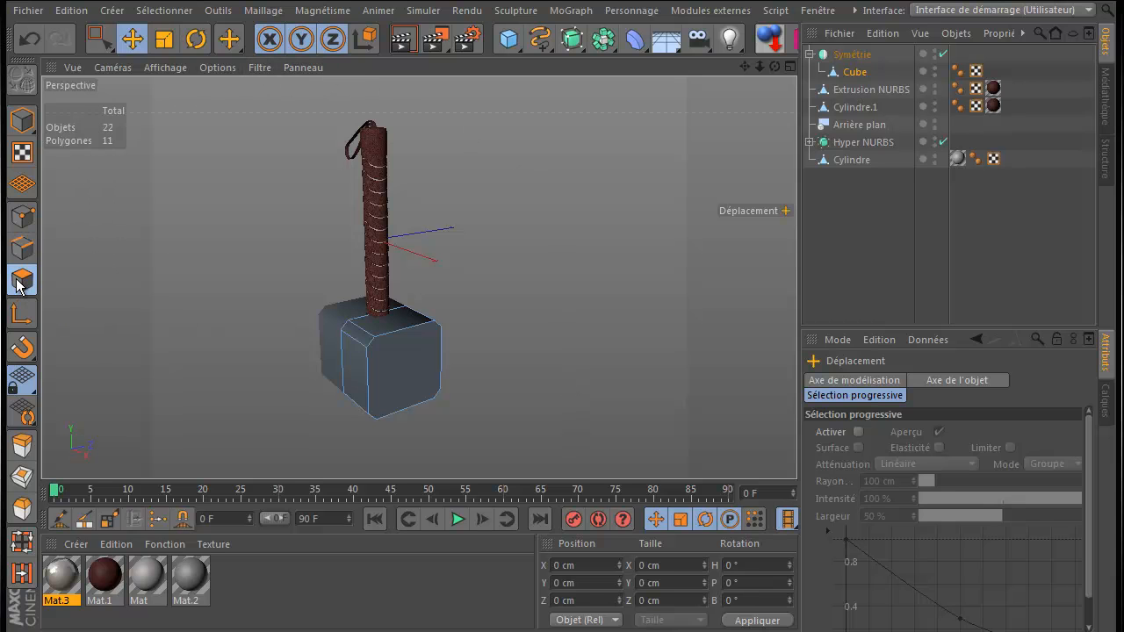
left_click(392, 363)
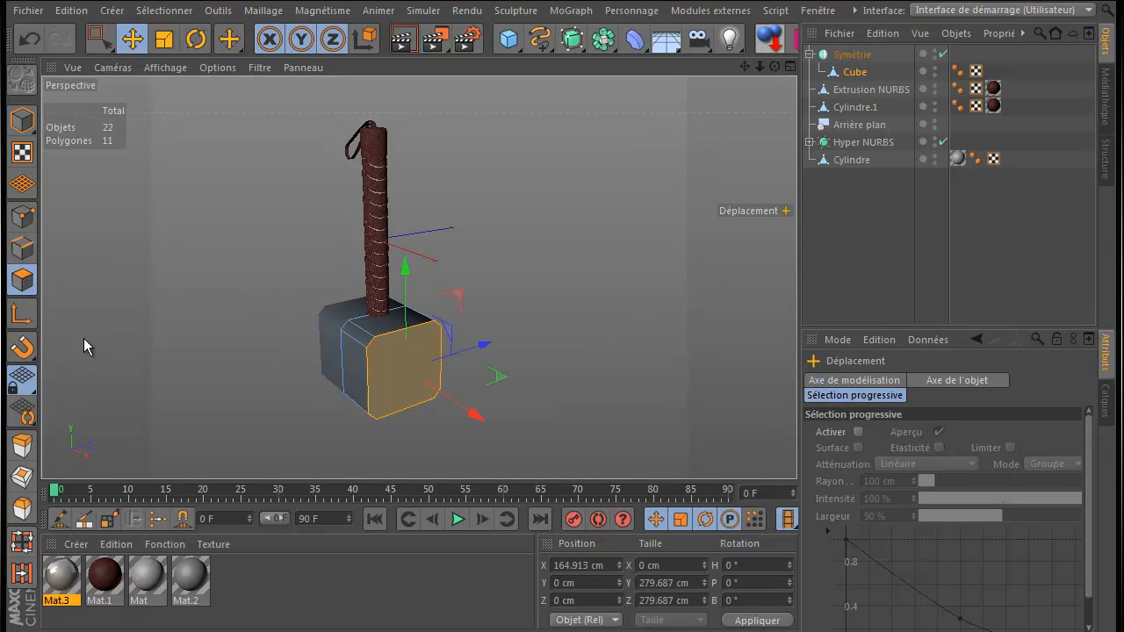
left_click(21, 477)
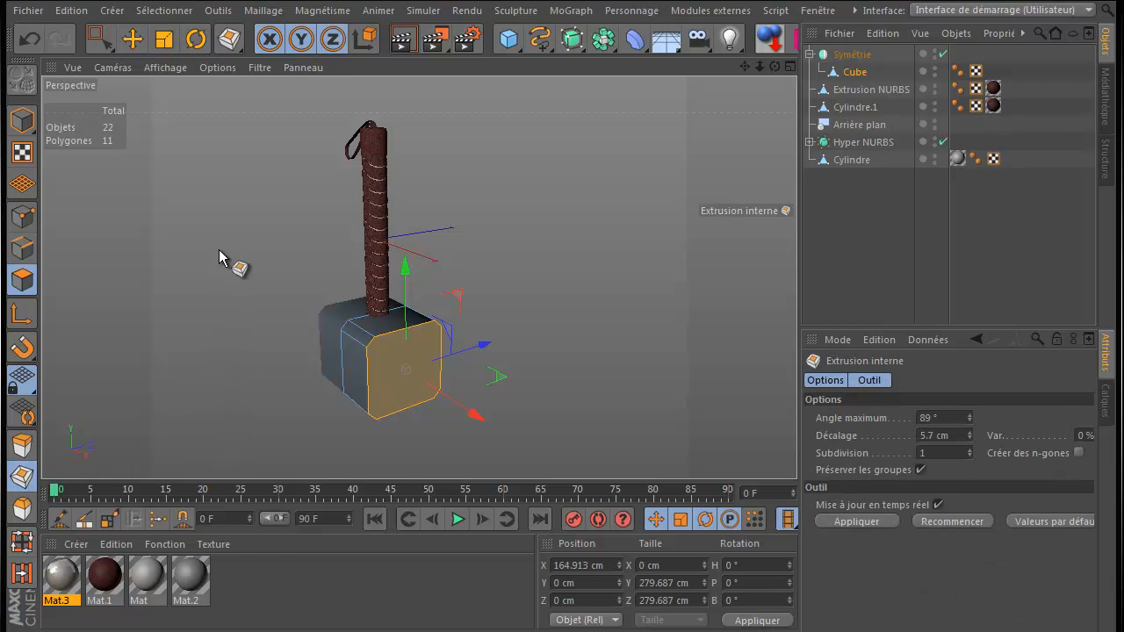
right_click(219, 177)
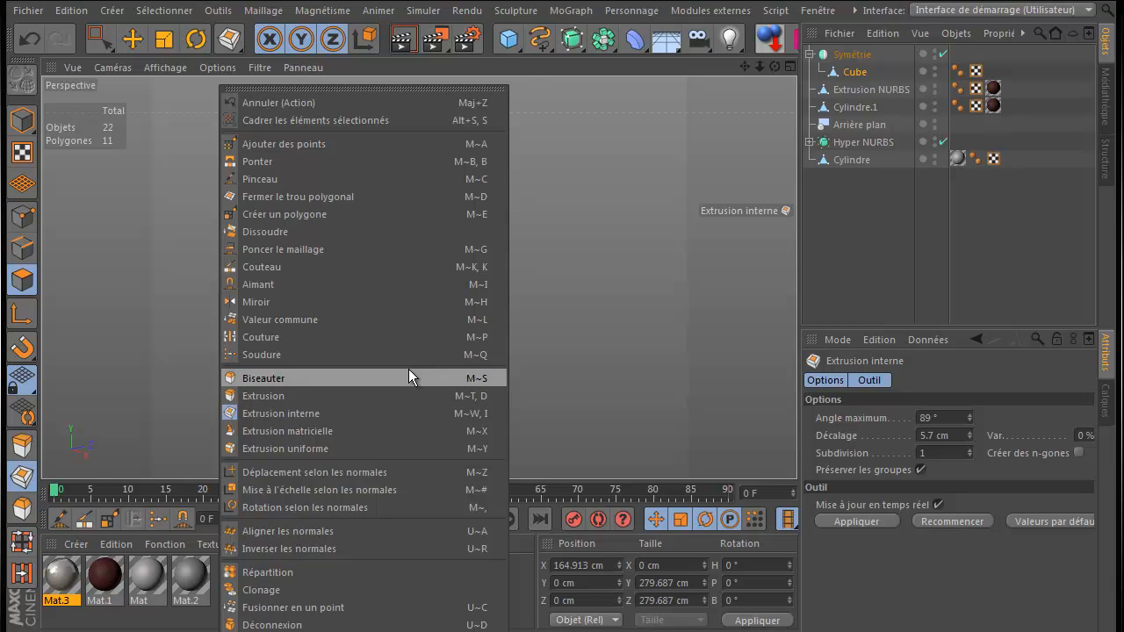
left_click(548, 335)
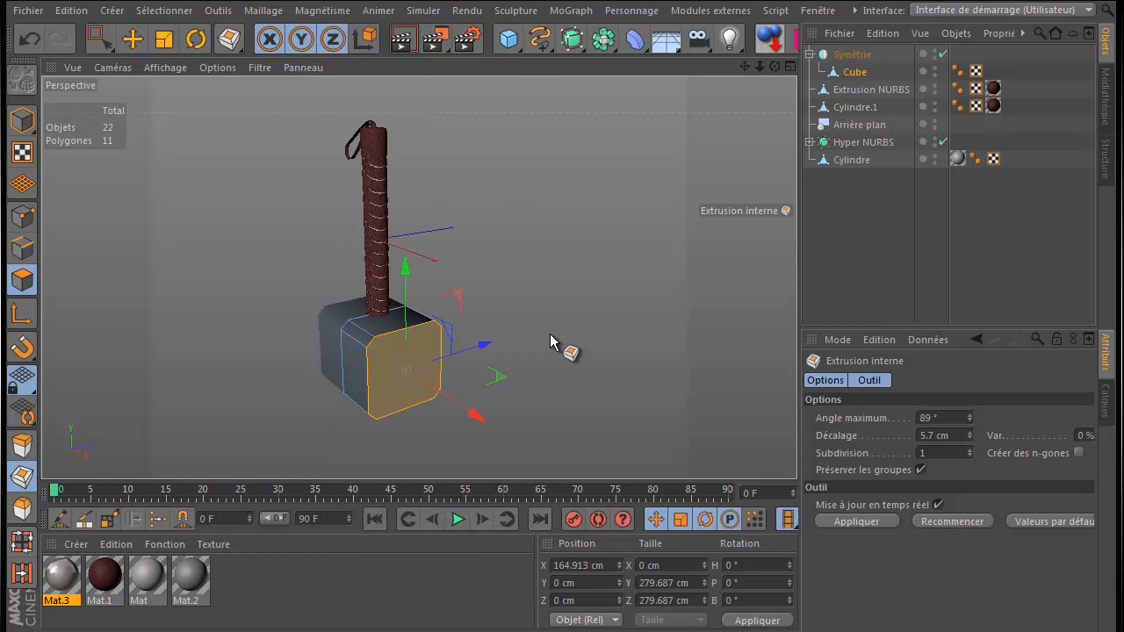
middle_click(549, 334)
middle_click(520, 341)
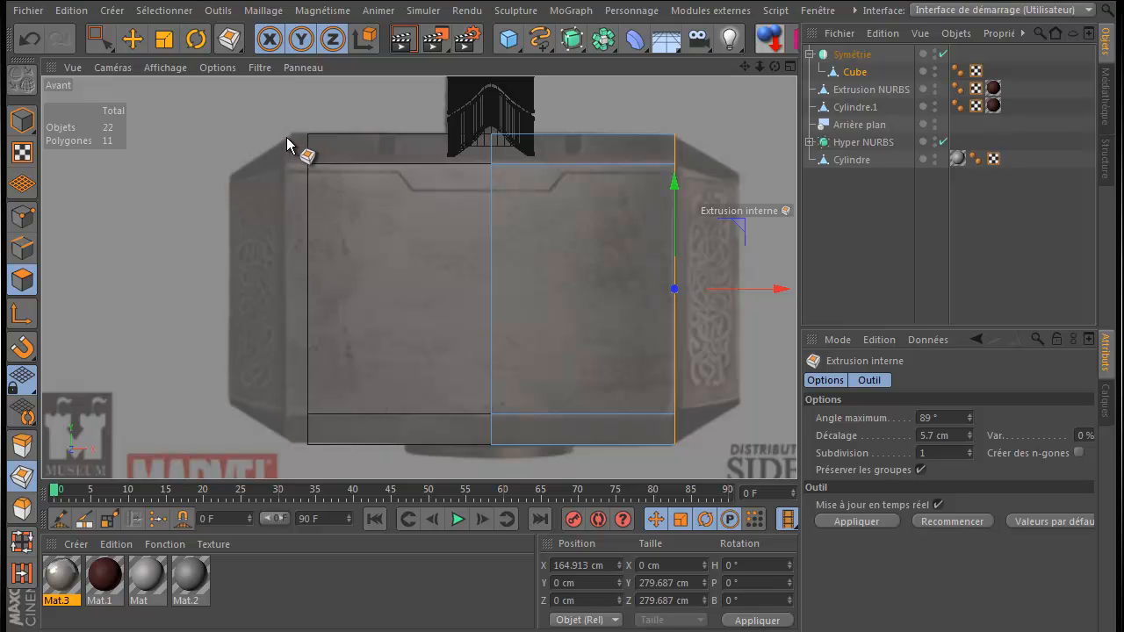
middle_click(234, 182)
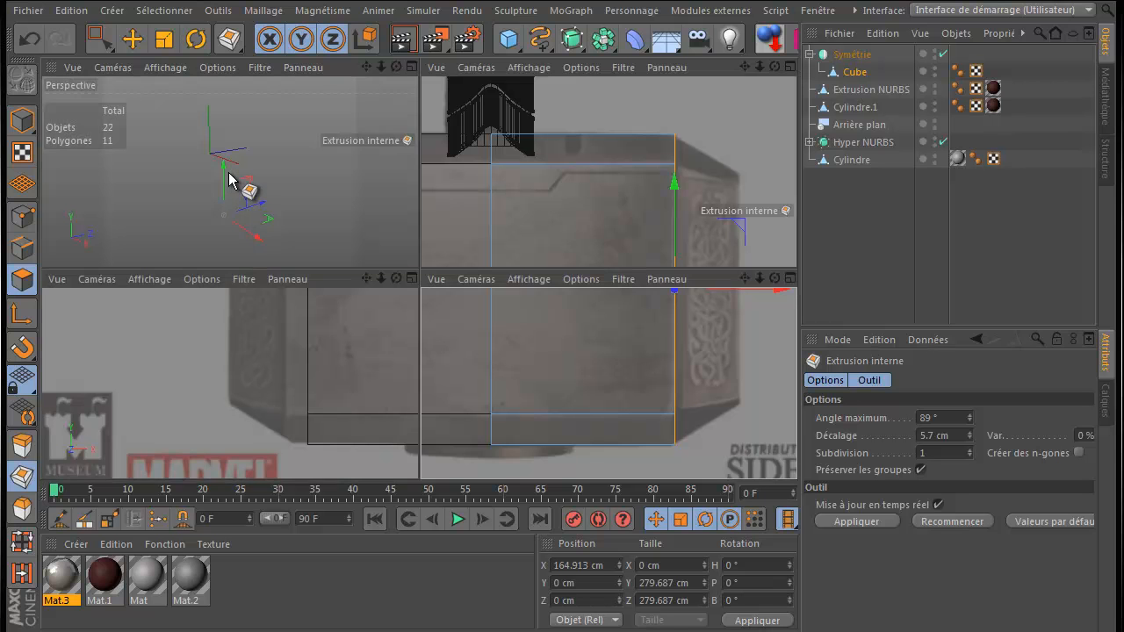
middle_click(231, 182)
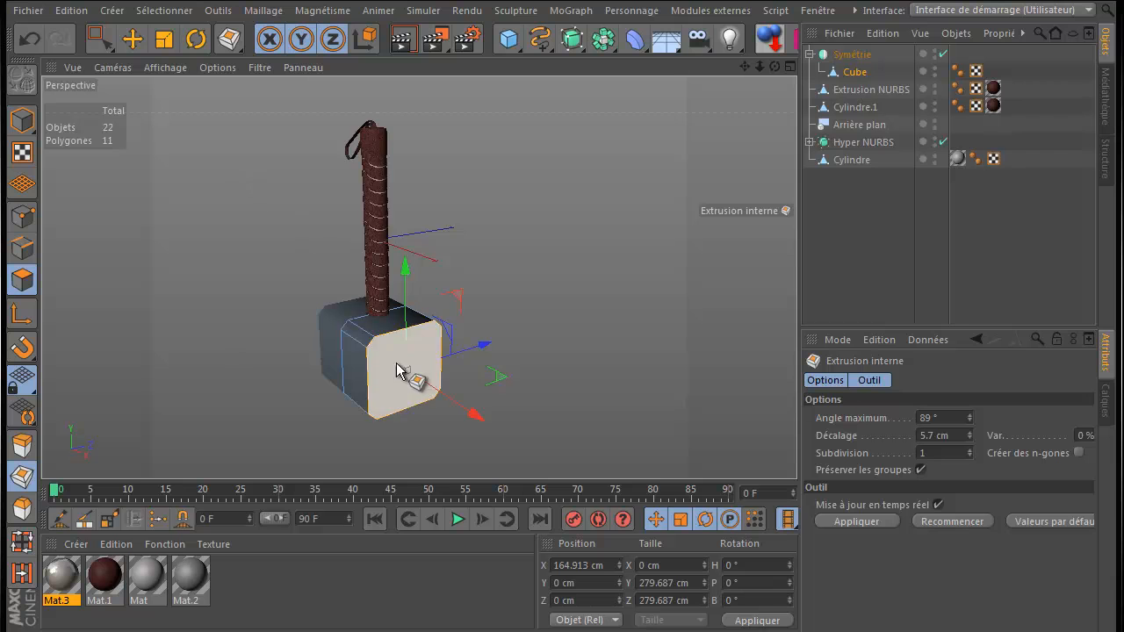
scroll(415, 420, "up", 3)
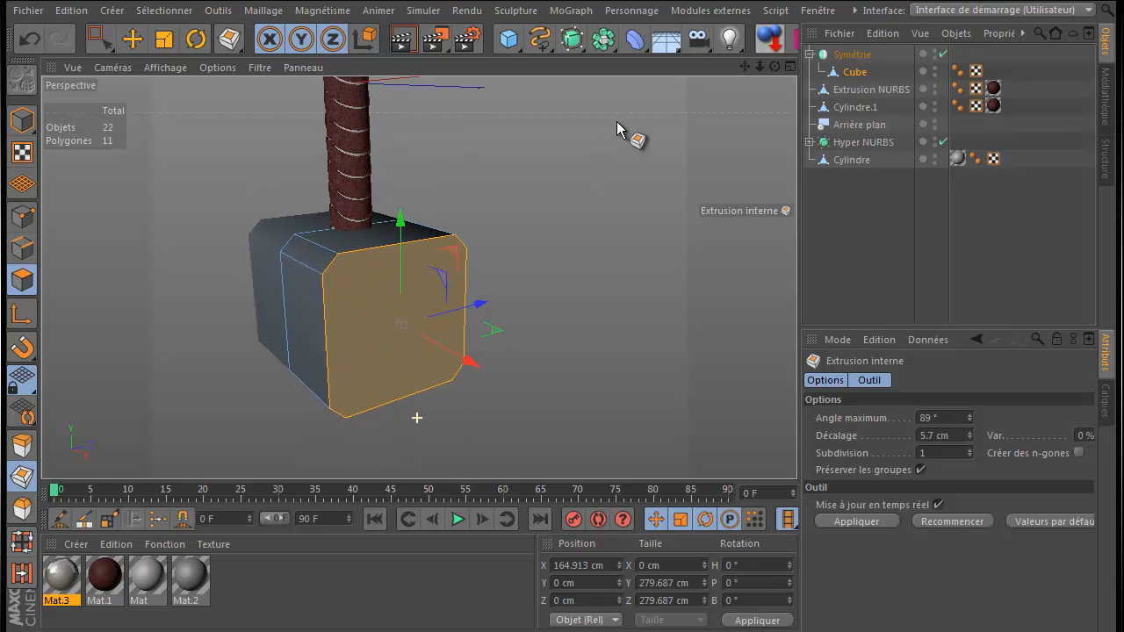
left_click_drag(622, 135, 561, 334)
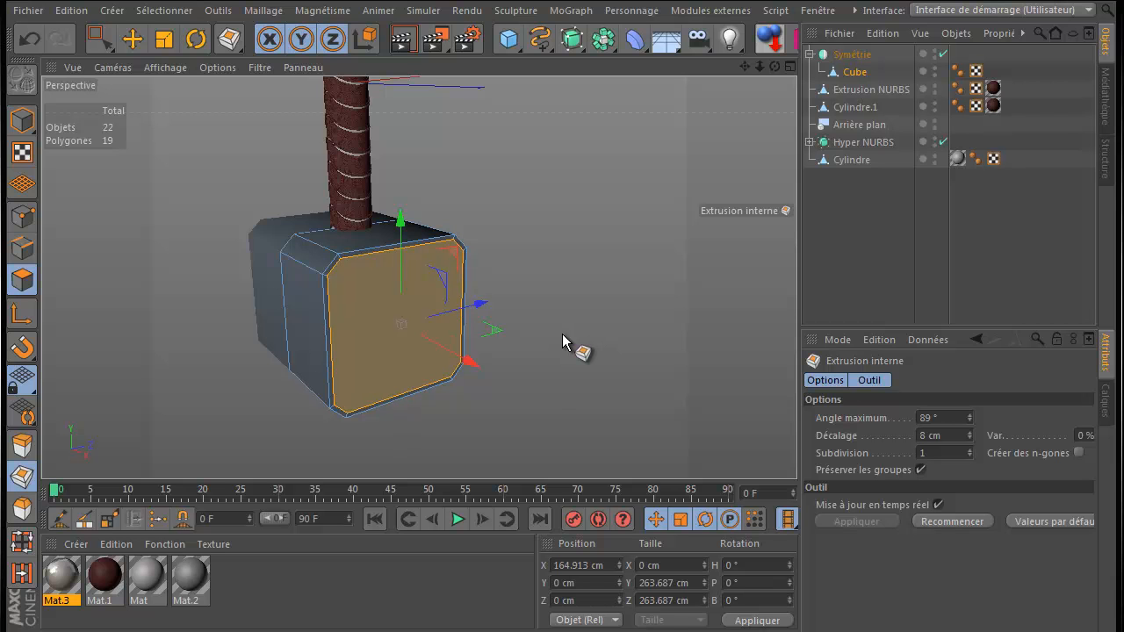
left_click_drag(562, 334, 563, 333)
- Extrude the inset end face outward by about 58.2 cm to reach the hammer's end in the front reference image
middle_click(549, 376)
middle_click(549, 377)
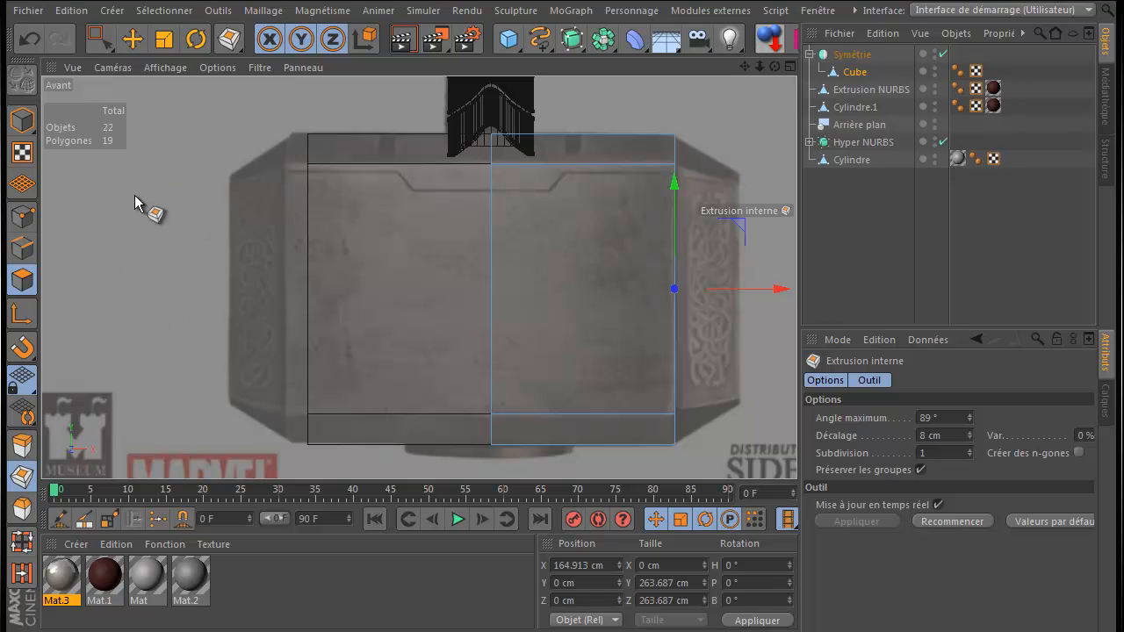
right_click(153, 148)
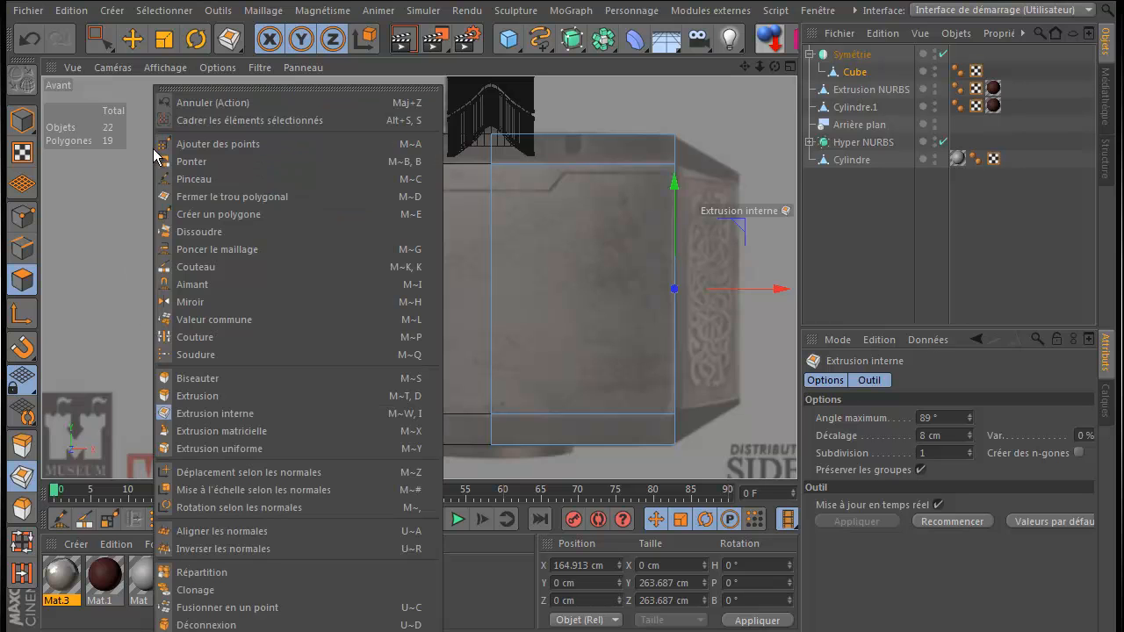
left_click(205, 396)
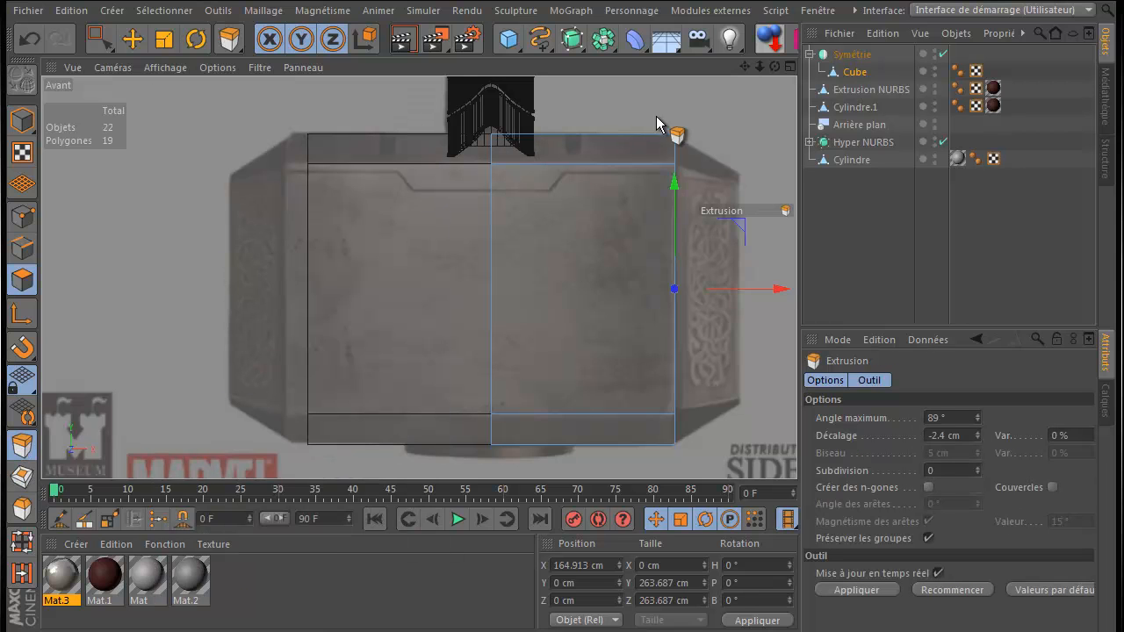
left_click(566, 335)
left_click_drag(567, 335, 564, 335)
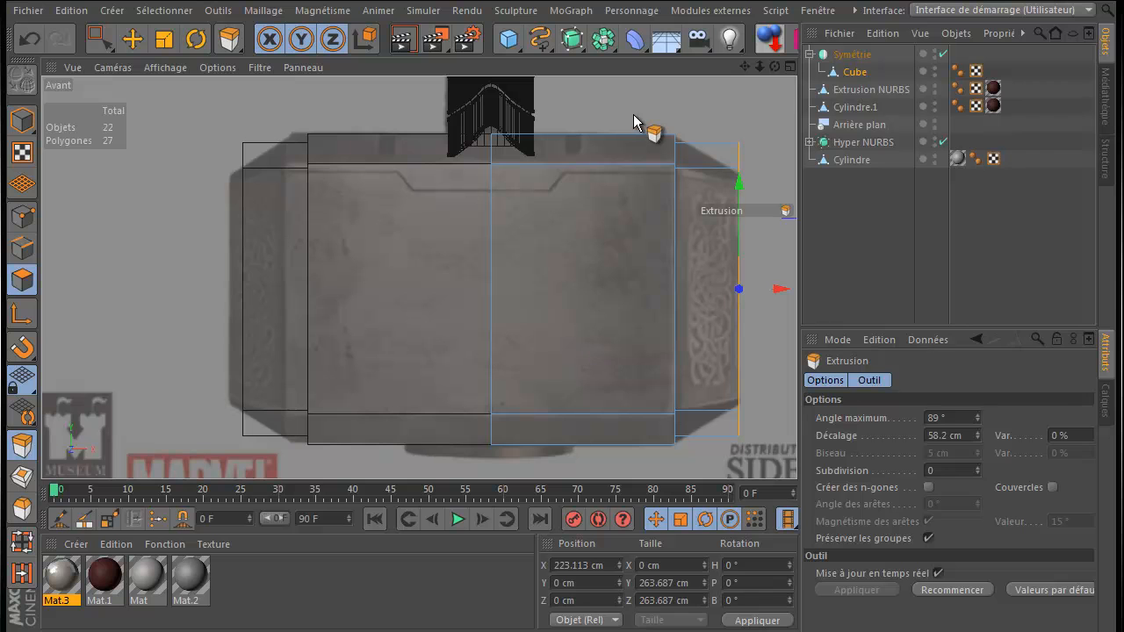
middle_click(158, 193)
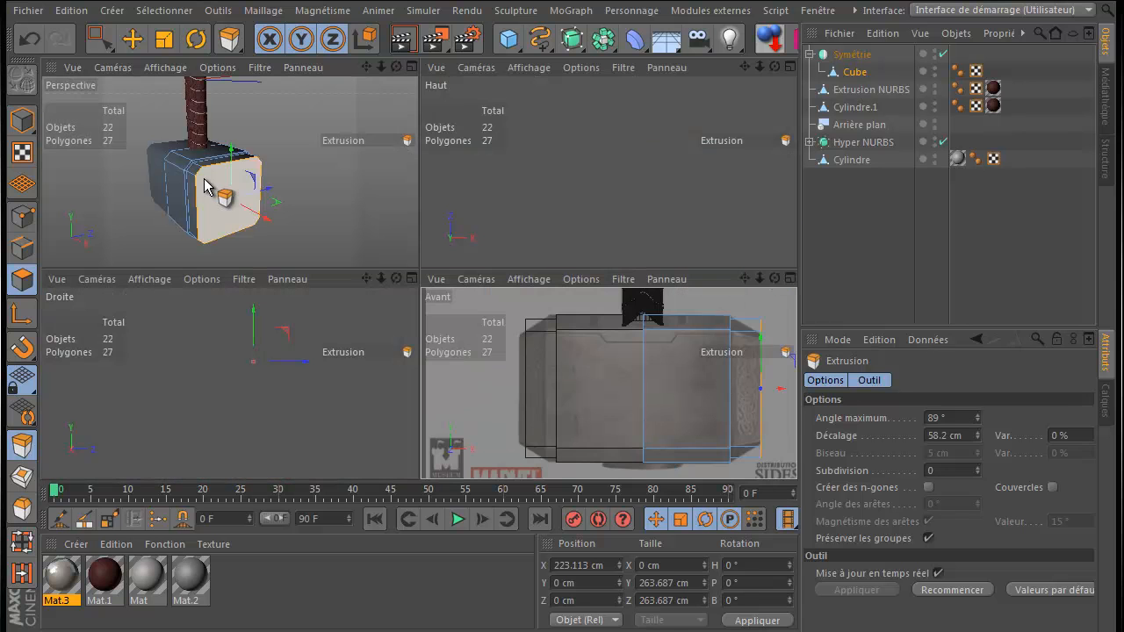
middle_click(204, 178)
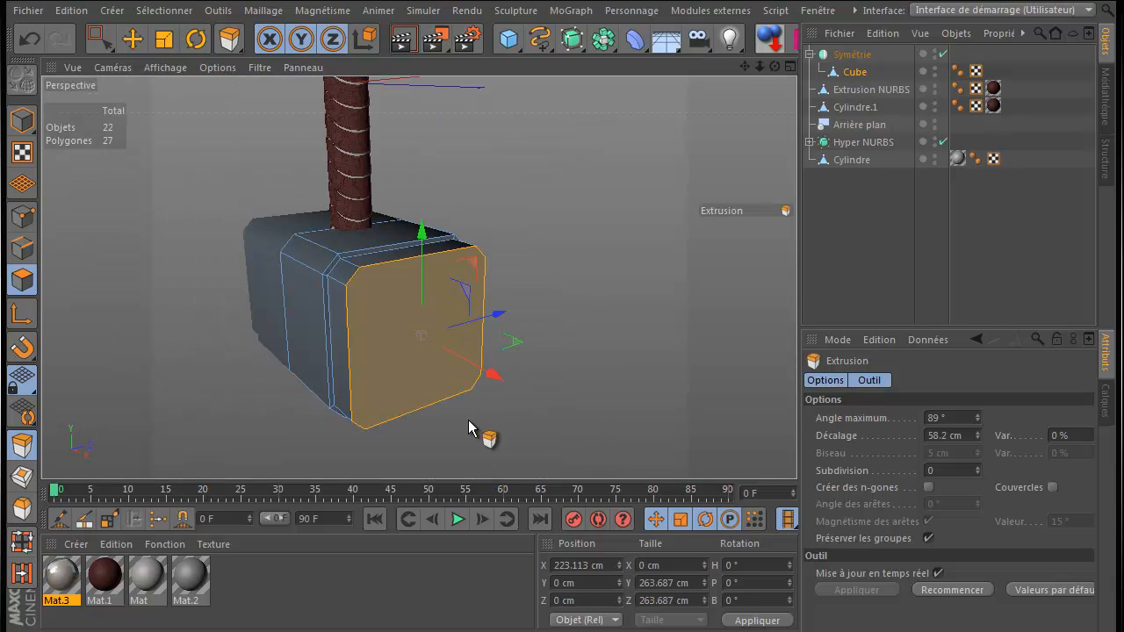
- Scale the extruded end face down to about 220.4 cm in Y and Z, matching the tapered end of the reference
middle_click(517, 374)
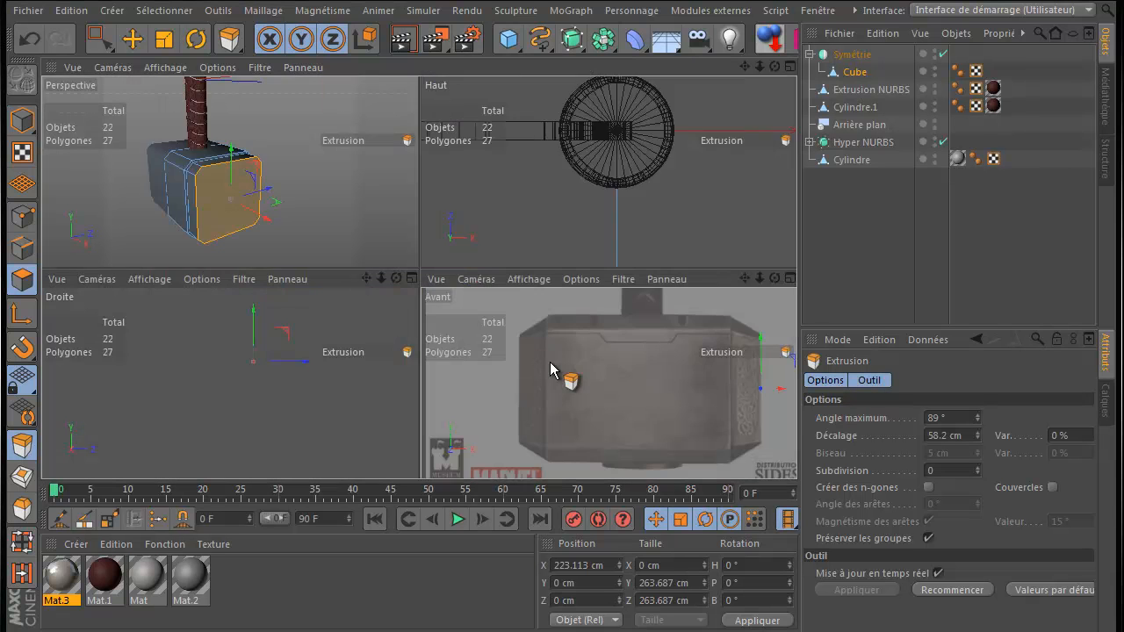
middle_click(562, 377)
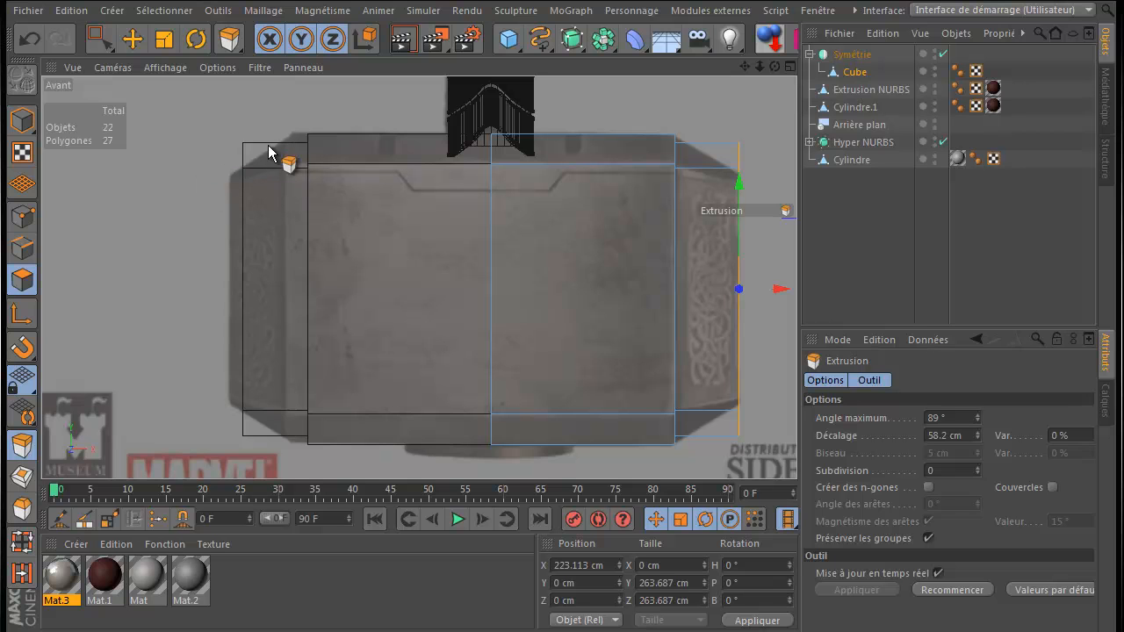
left_click(163, 39)
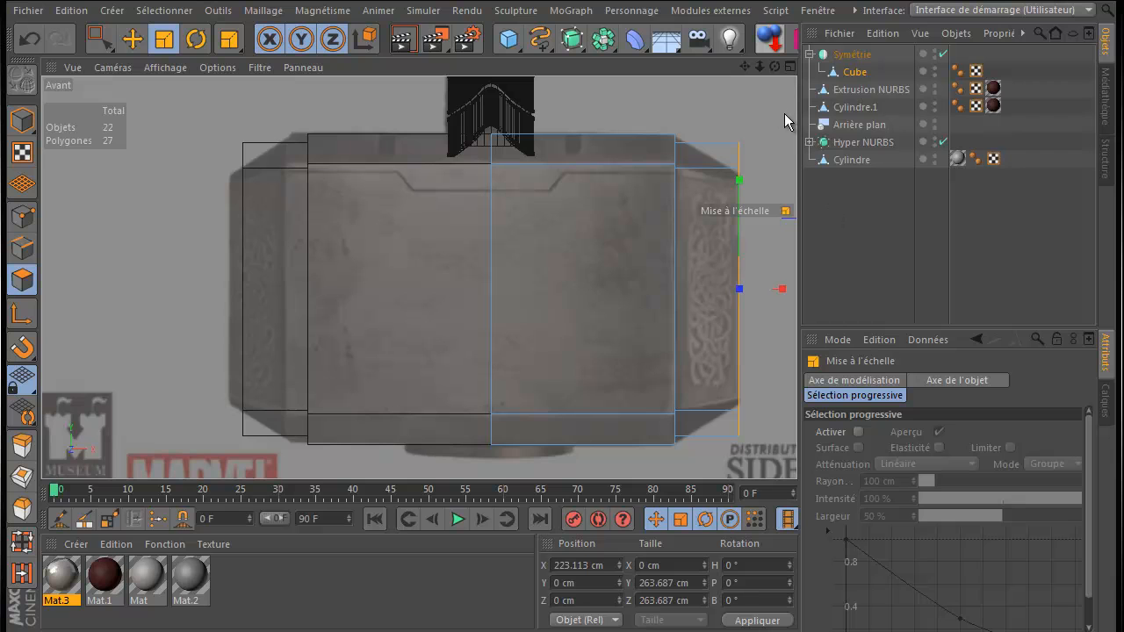
left_click_drag(778, 93, 729, 185)
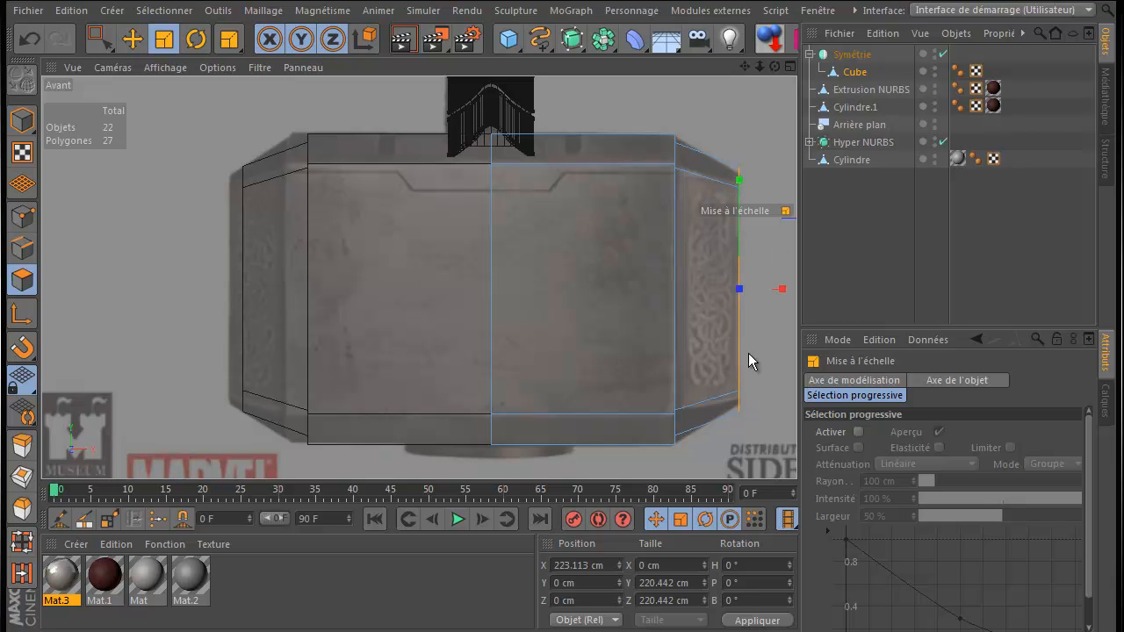
middle_click(171, 197)
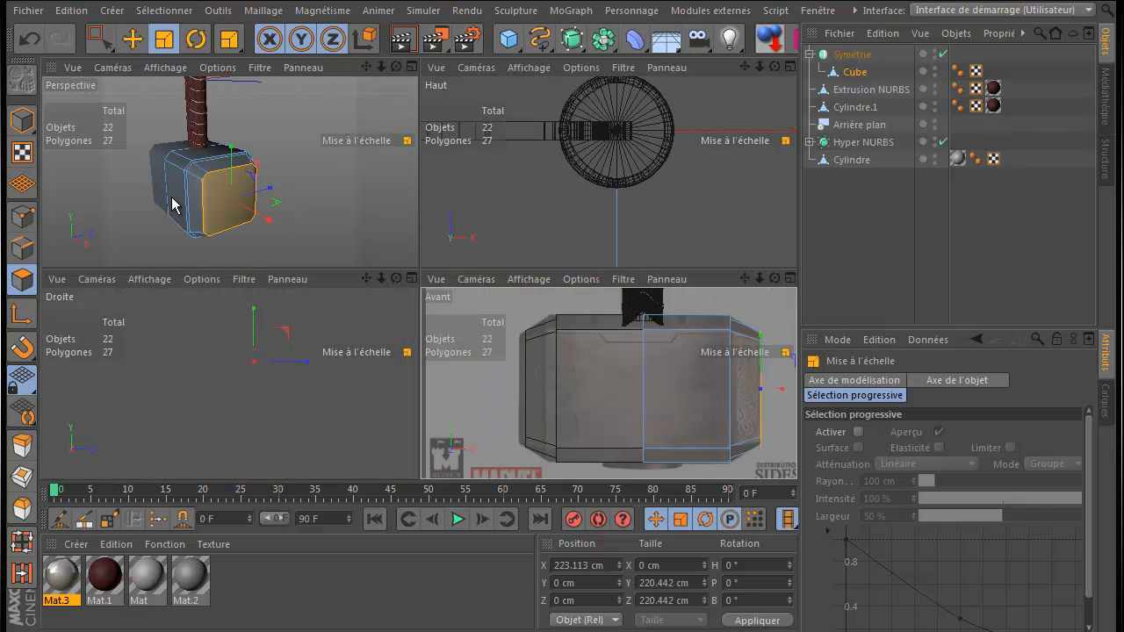
middle_click(171, 196)
scroll(495, 420, "up", 2)
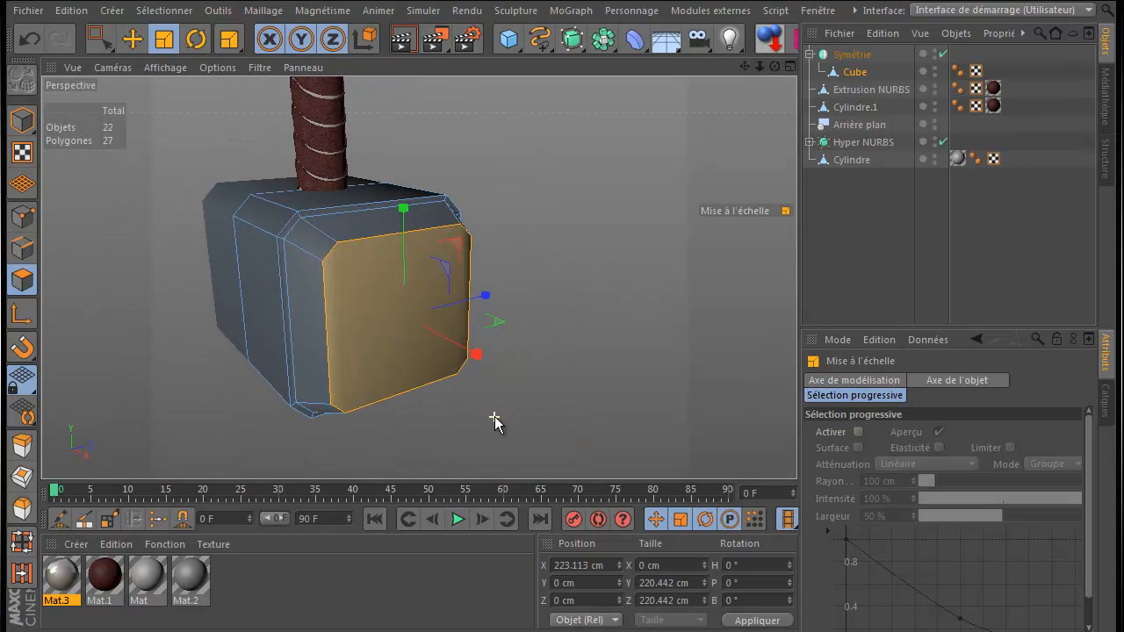
- Shrink the short diagonal edge at the end face's upper near corner to a size of 9 cm in Y and Z
left_click(368, 268)
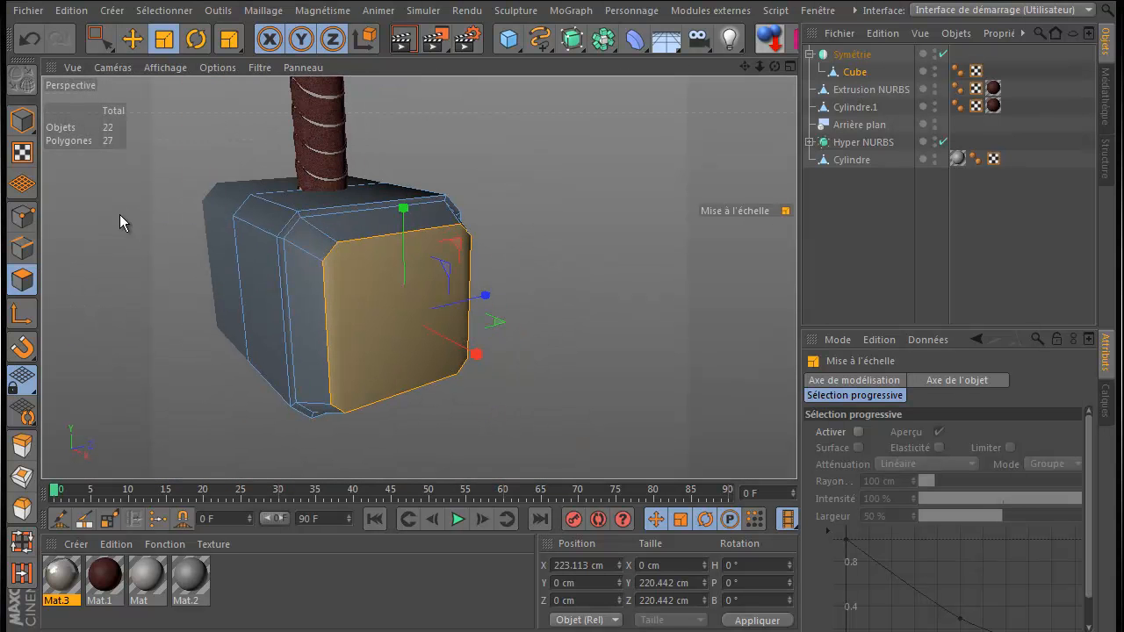
left_click(27, 248)
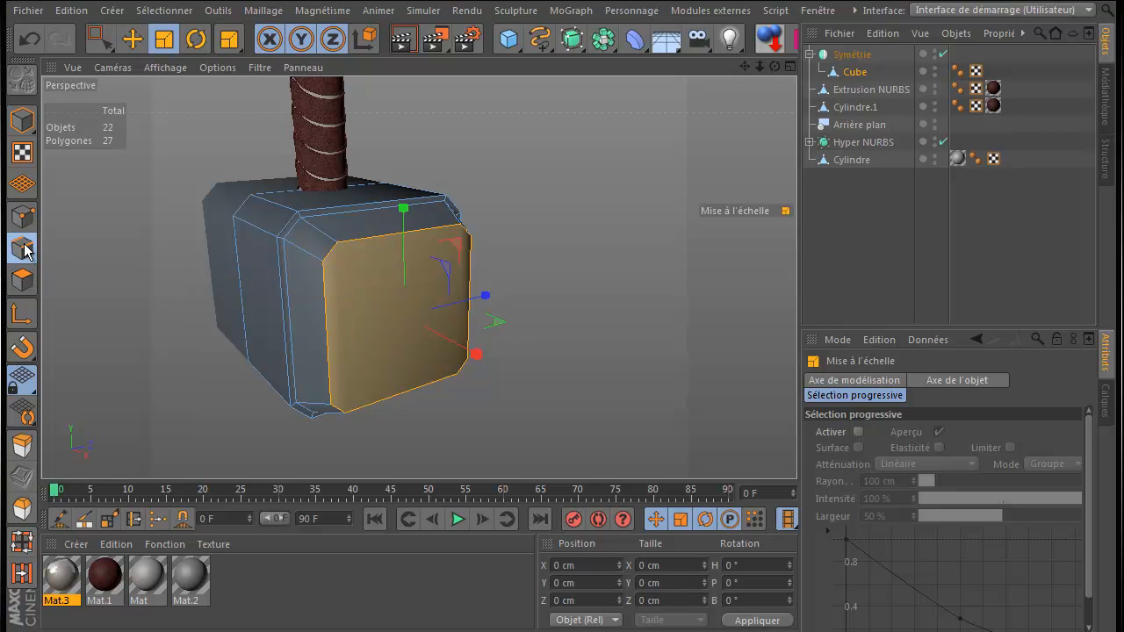
left_click(133, 42)
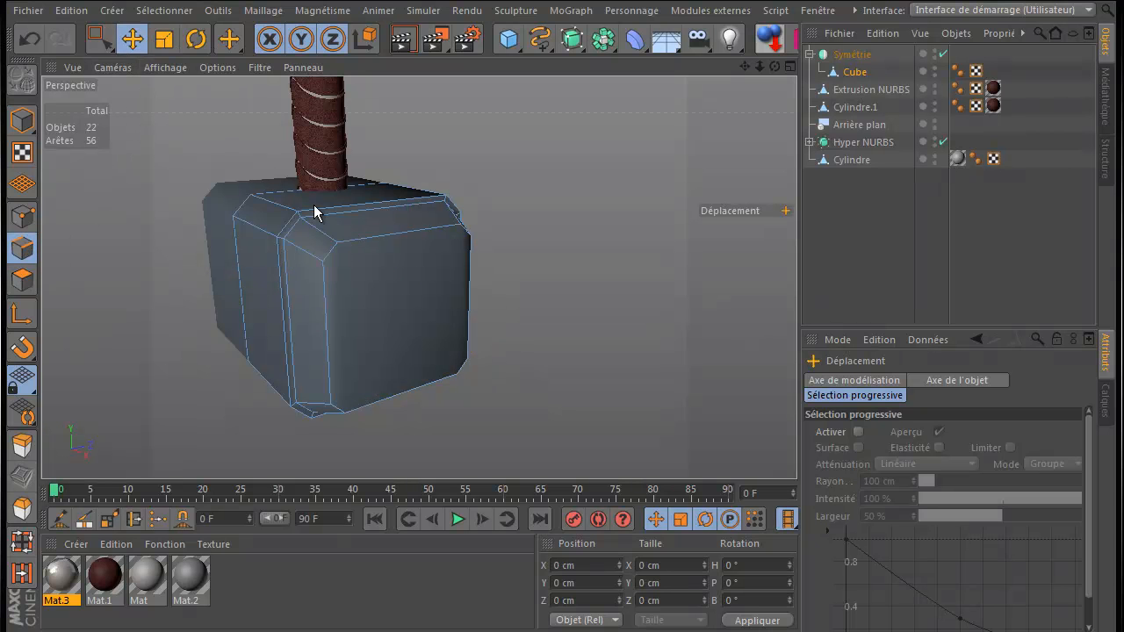
left_click(329, 252)
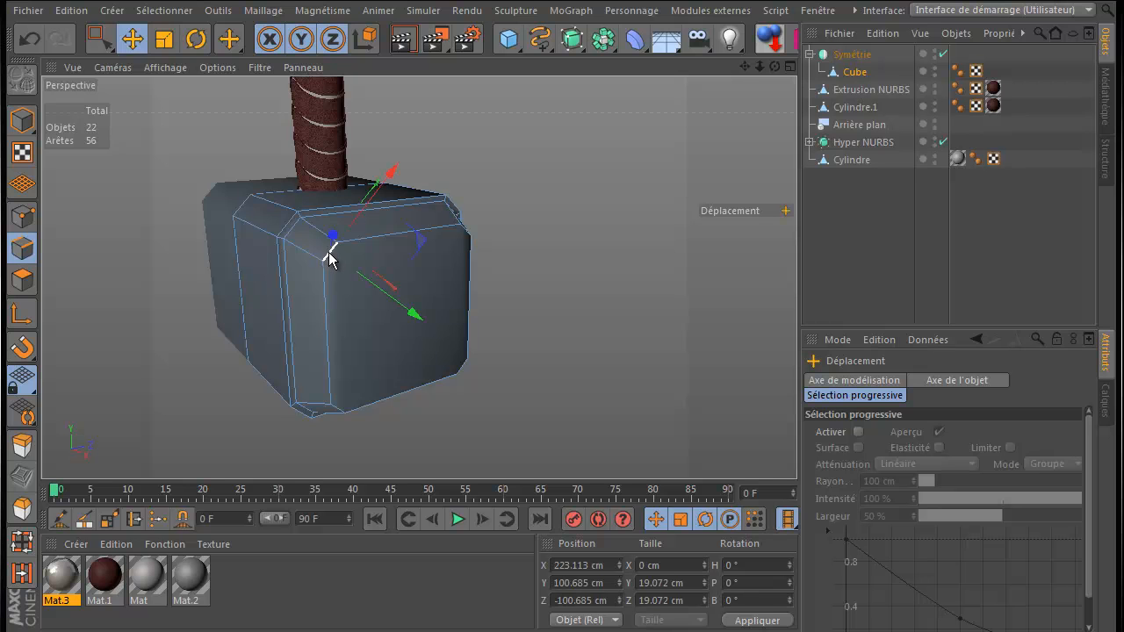
left_click(164, 39)
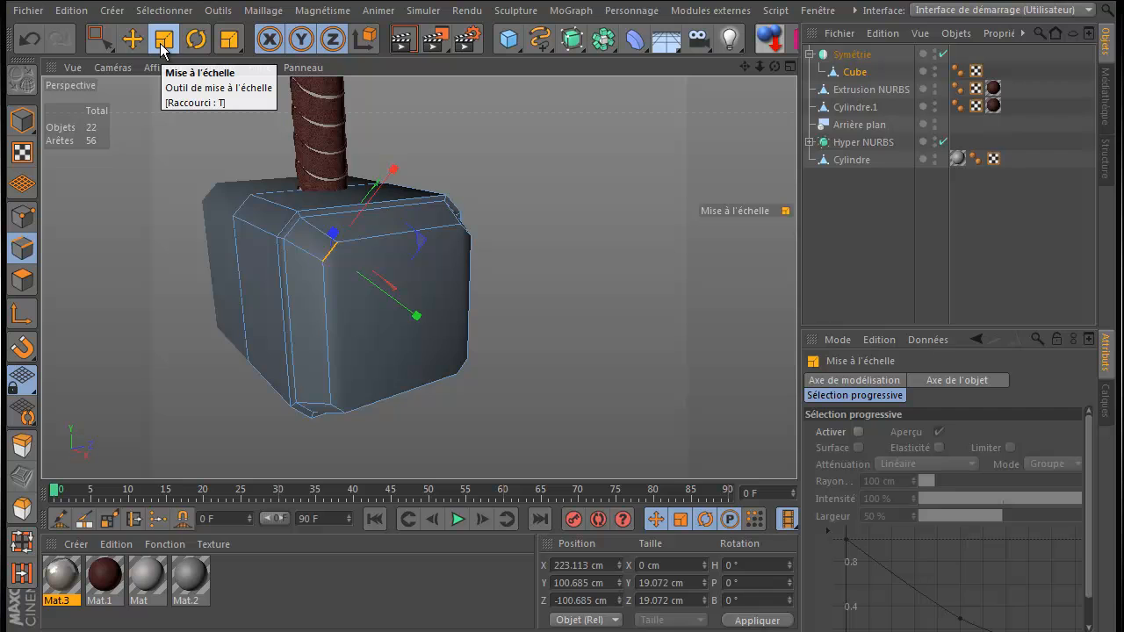
left_click_drag(393, 171, 366, 220)
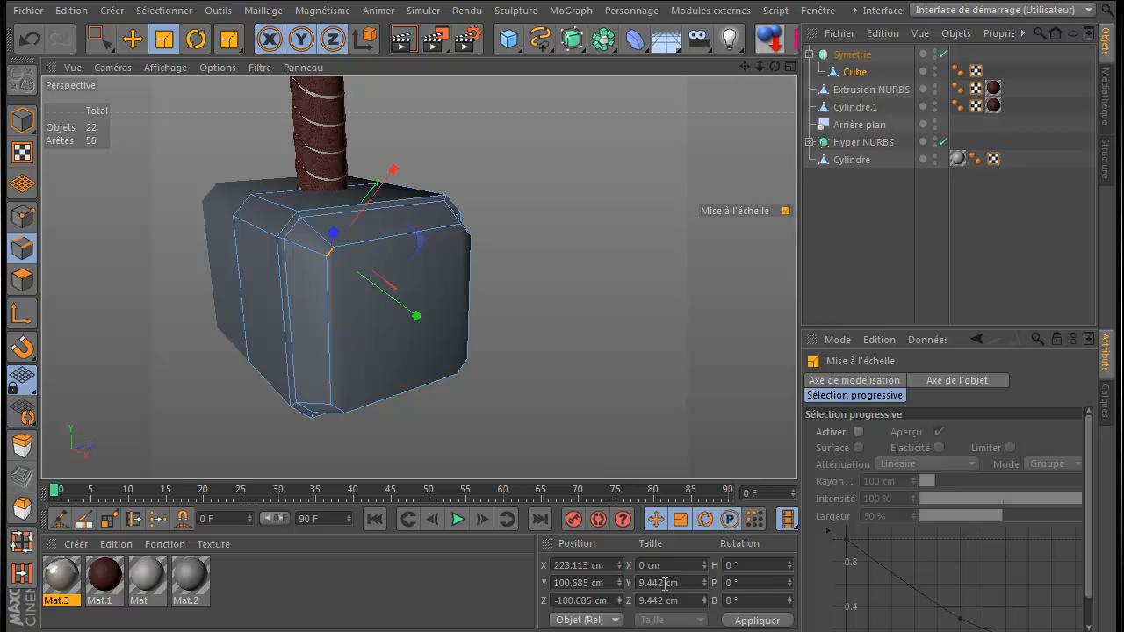
left_click_drag(664, 584, 636, 588)
type("9")
left_click_drag(666, 600, 638, 601)
type("9")
left_click_drag(778, 74, 563, 333)
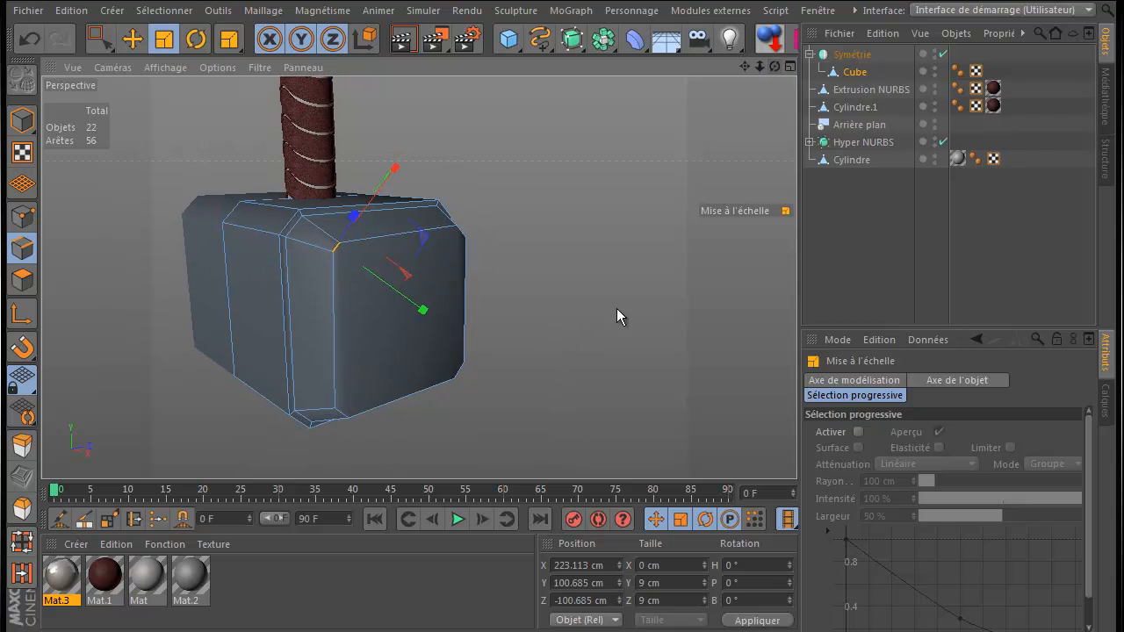
- Change the upper near corner edge's size to 10 cm in Y and Z
double_click(647, 582)
type("110")
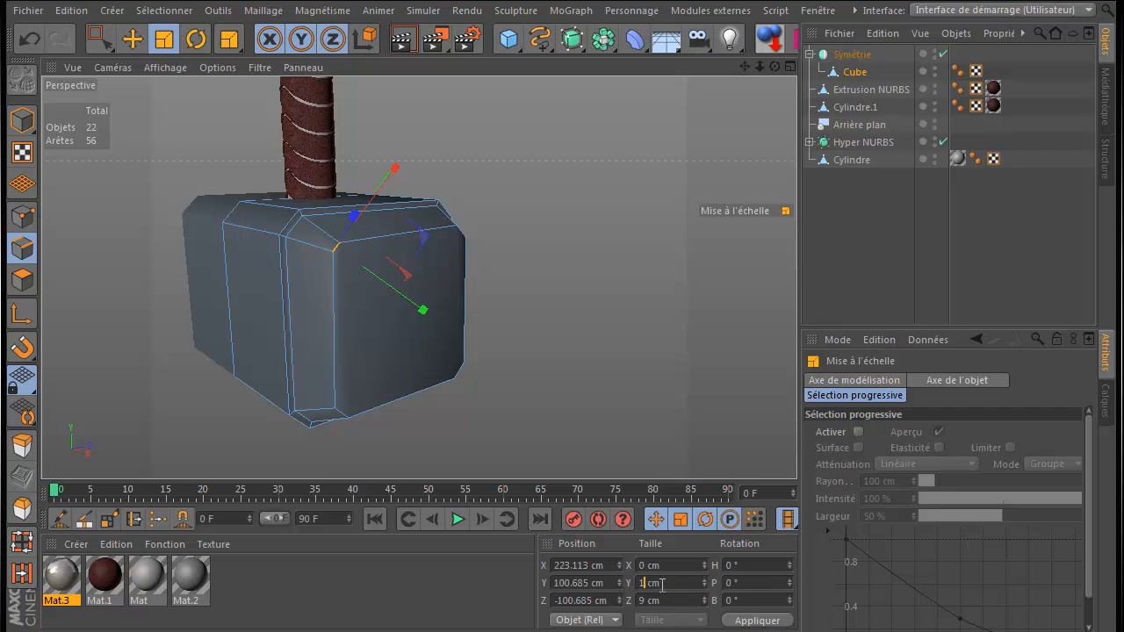
double_click(650, 601)
type("10")
- Set the size of the end face's upper far corner edge to 10 cm in Y and Z
left_click(461, 231)
double_click(654, 583)
type("10")
key("Tab")
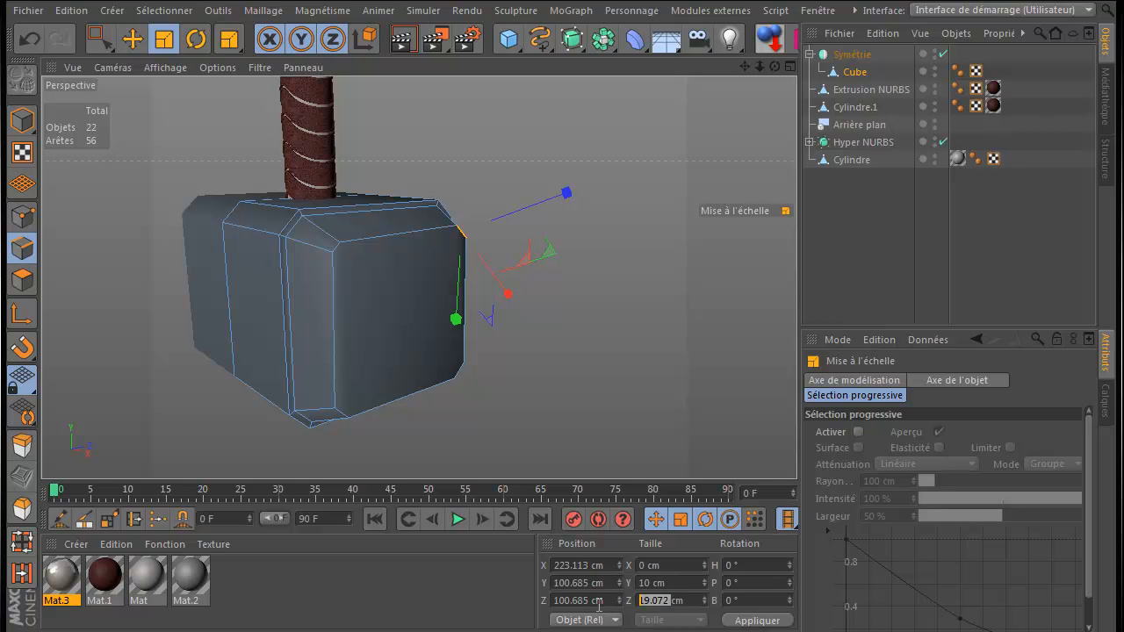
type("10")
left_click(752, 621)
- Set the size of the end face's lower near corner edge to 10 cm in Y and Z
left_click(339, 413)
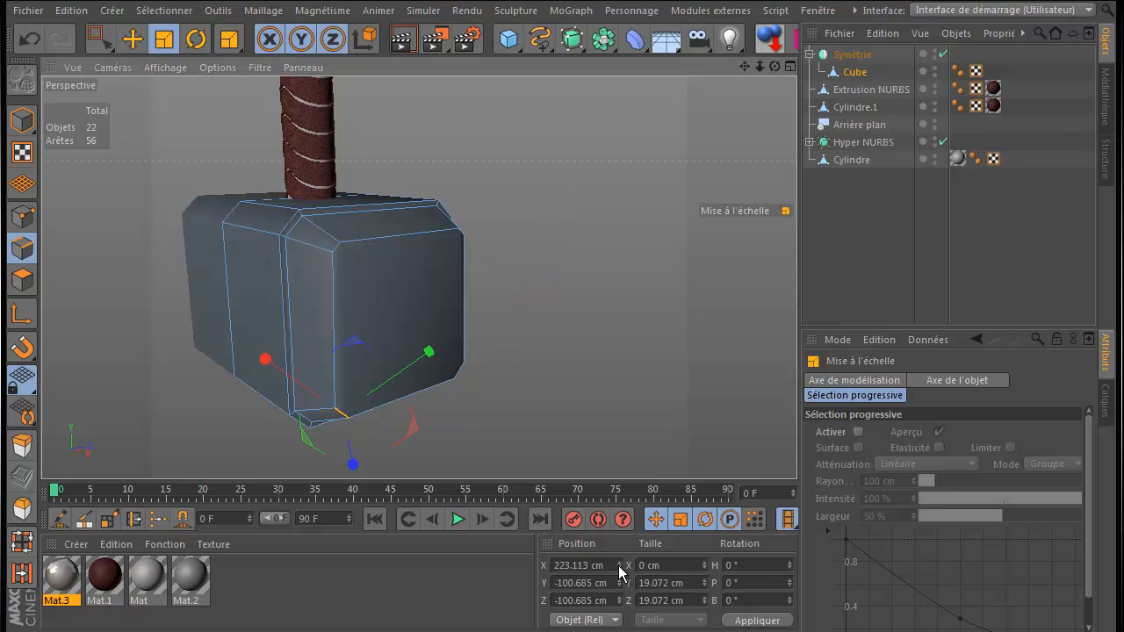
double_click(671, 581)
type("10")
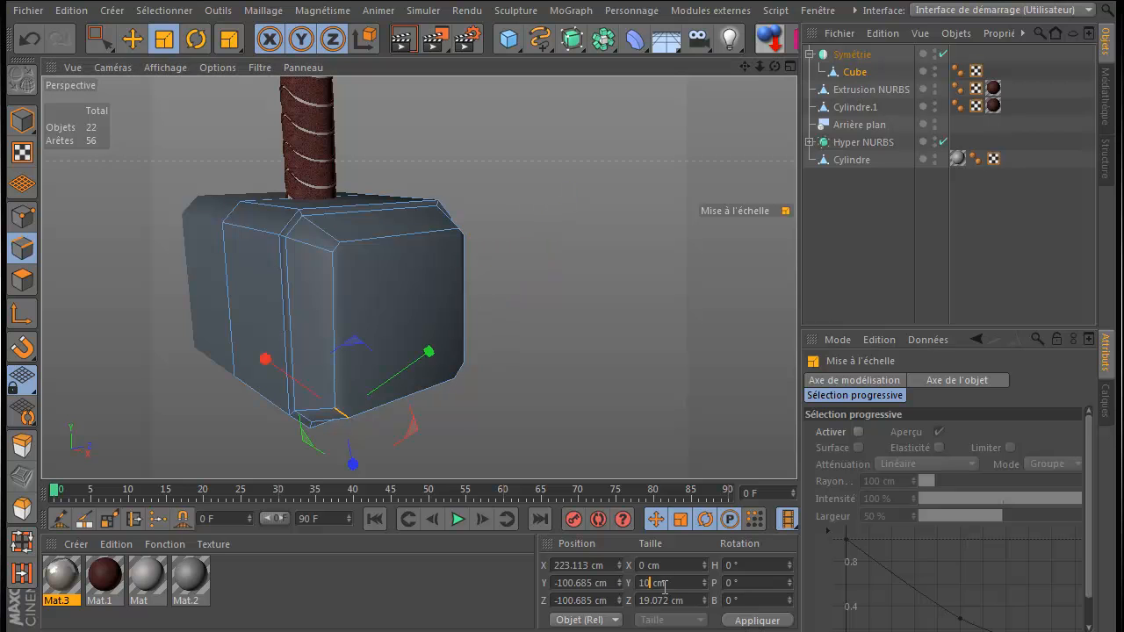
double_click(657, 599)
type("10")
left_click(740, 621)
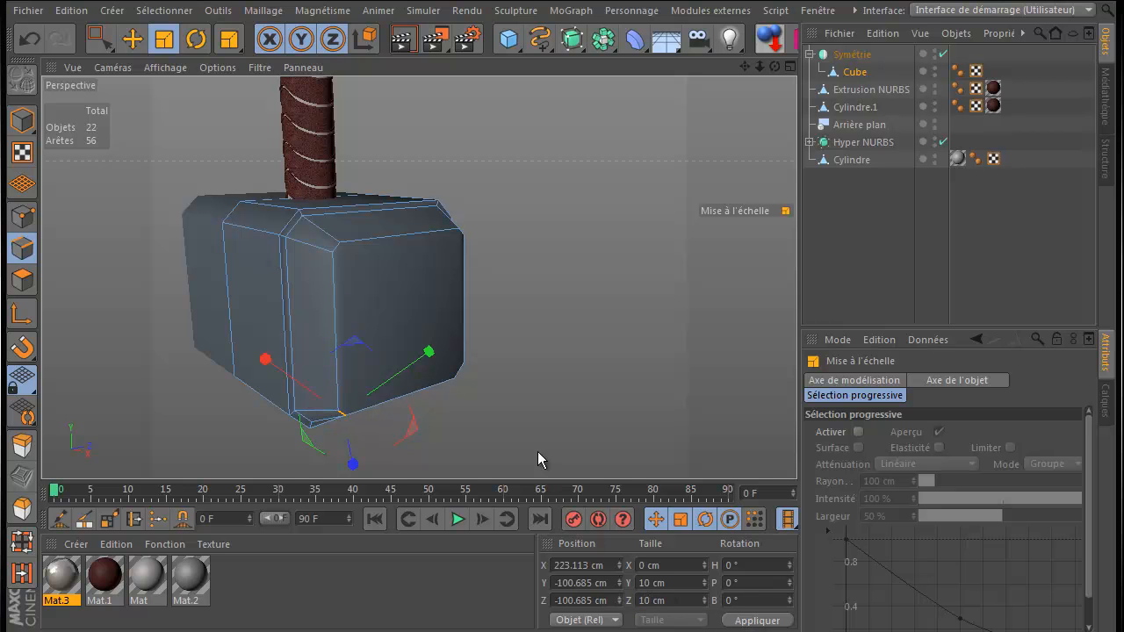
- Set the size of the end face's lower far corner edge to 10 cm in Y and Z
left_click(461, 372)
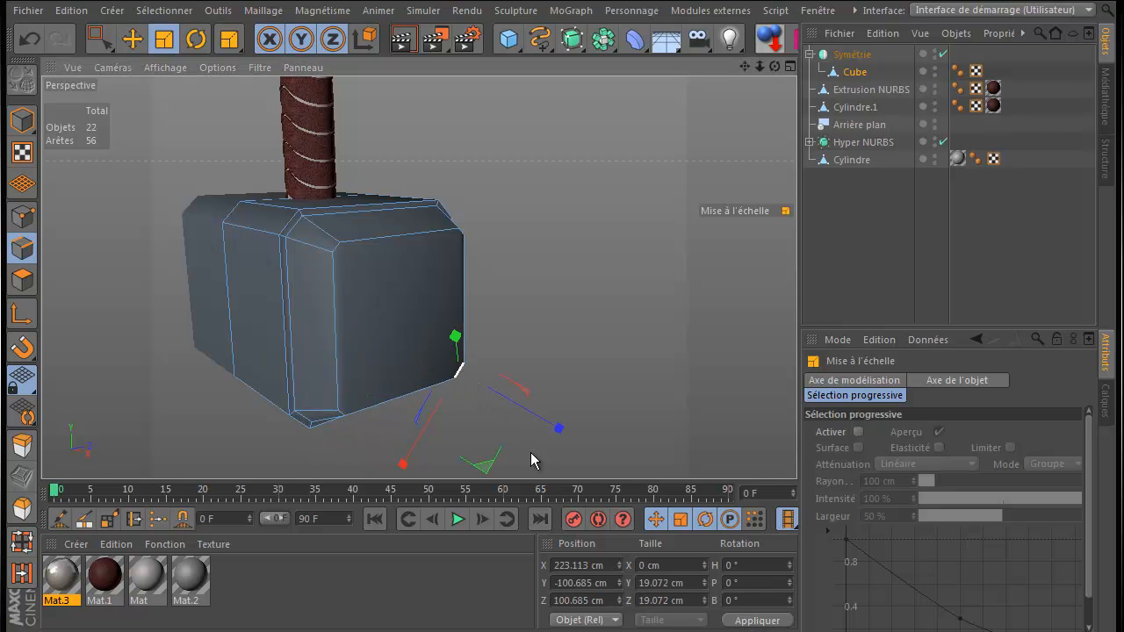
double_click(692, 583)
type("10")
key("Tab")
type("10")
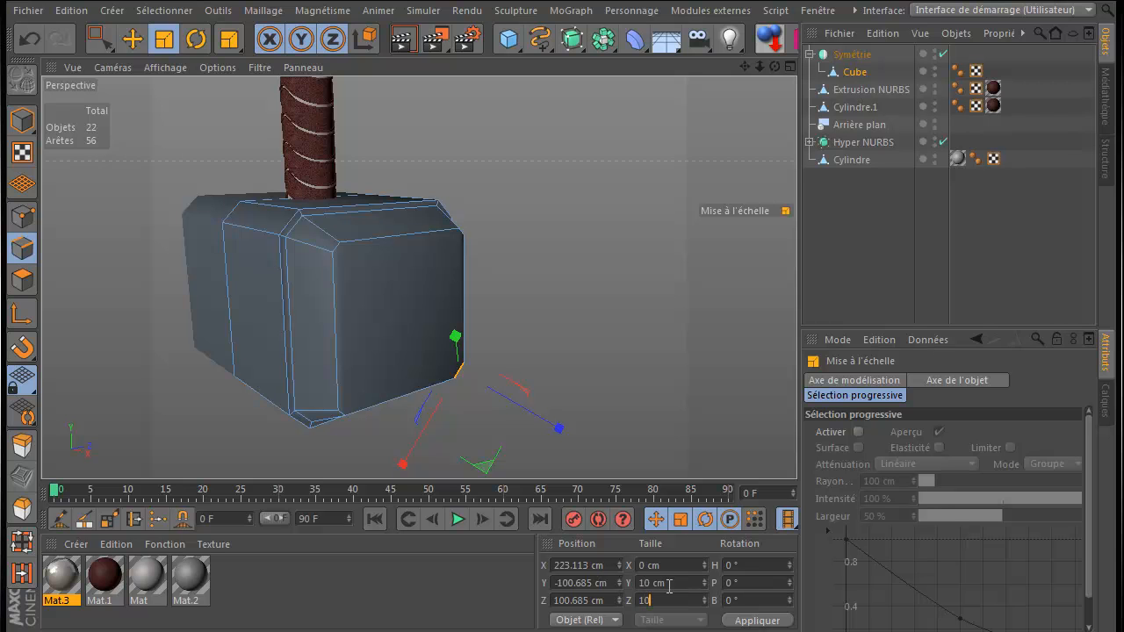
left_click(757, 621)
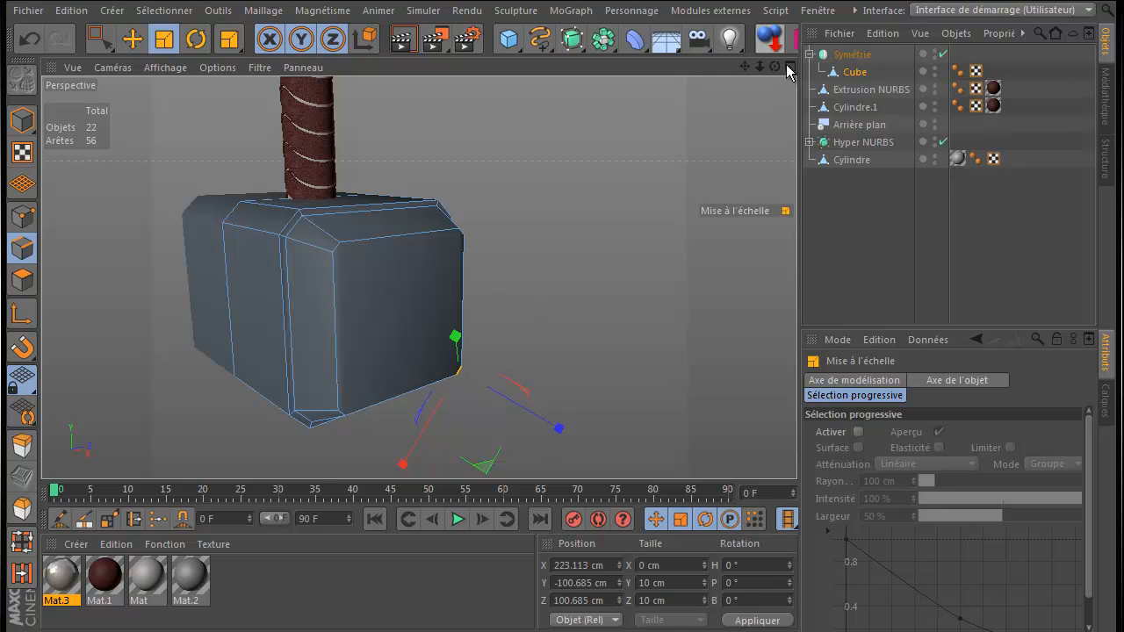
- Knife two vertical cuts across the octagonal end face, each joining an upper corner vertex to the lower one on the same side
mouse_move(562, 334)
left_mouse_down("alt")
mouse_move(583, 327)
mouse_move(562, 334)
left_mouse_up("alt")
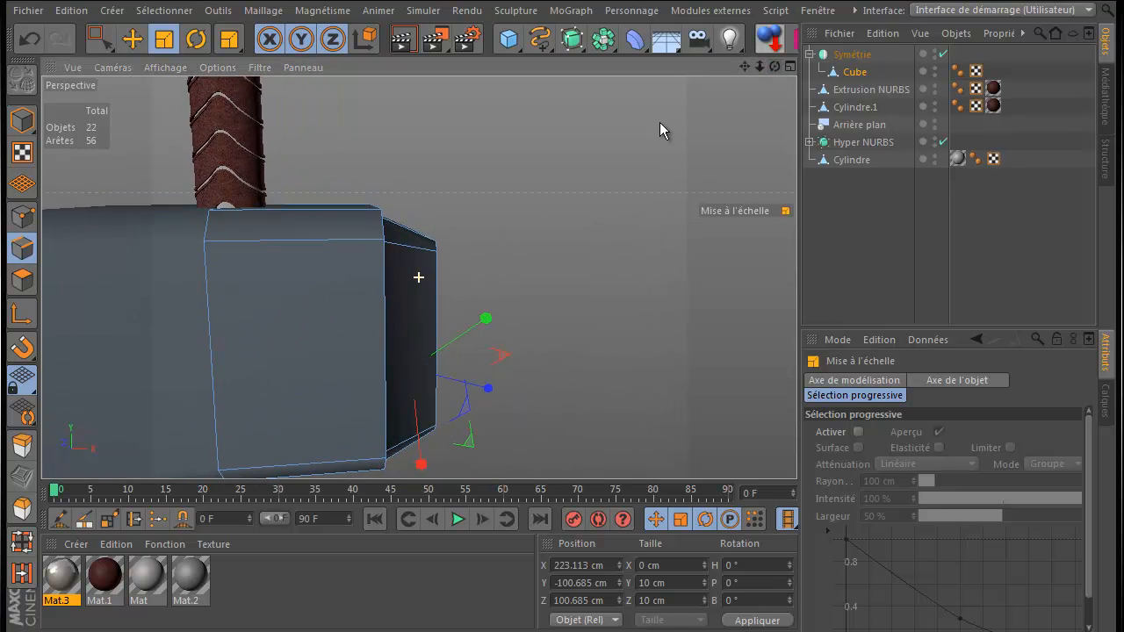
scroll(658, 125, "down", 3)
left_click_drag(746, 63, 562, 349)
mouse_move(580, 326)
left_mouse_down("alt")
mouse_move(565, 336)
mouse_move(510, 326)
mouse_move(542, 322)
mouse_move(562, 337)
mouse_move(598, 326)
mouse_move(542, 333)
mouse_move(568, 341)
mouse_move(562, 332)
left_mouse_up("alt")
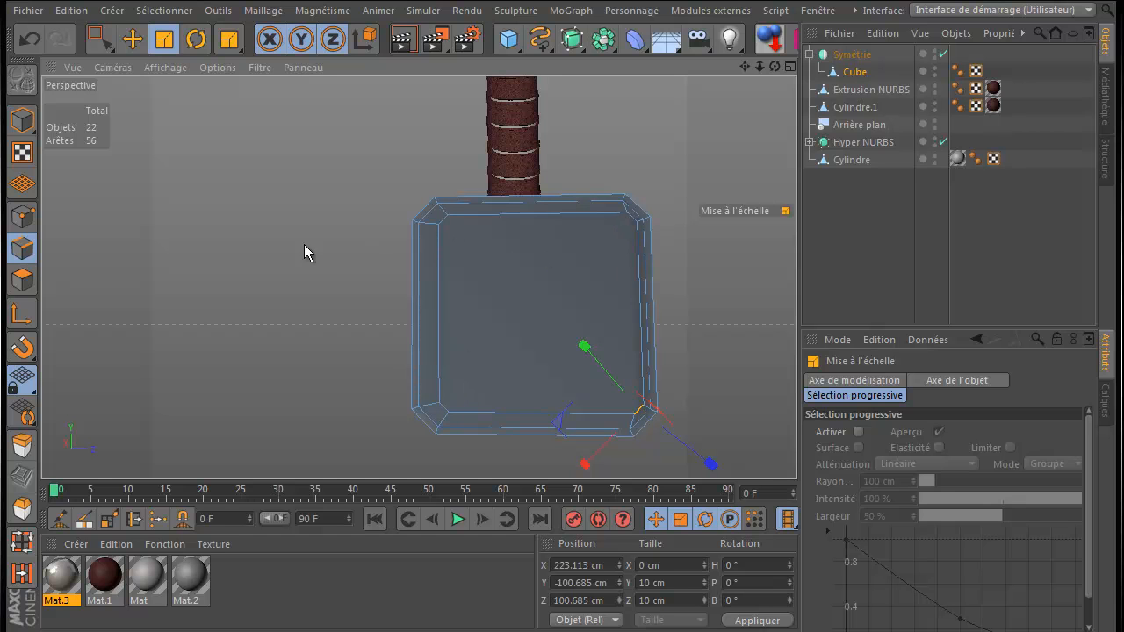
left_click(23, 214)
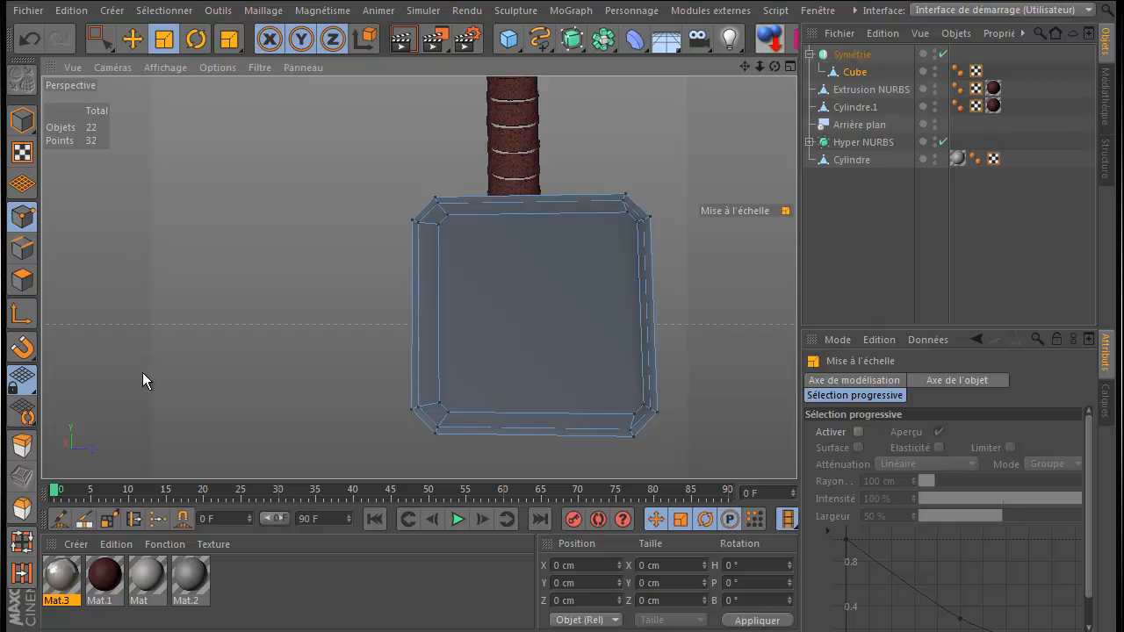
left_click(84, 519)
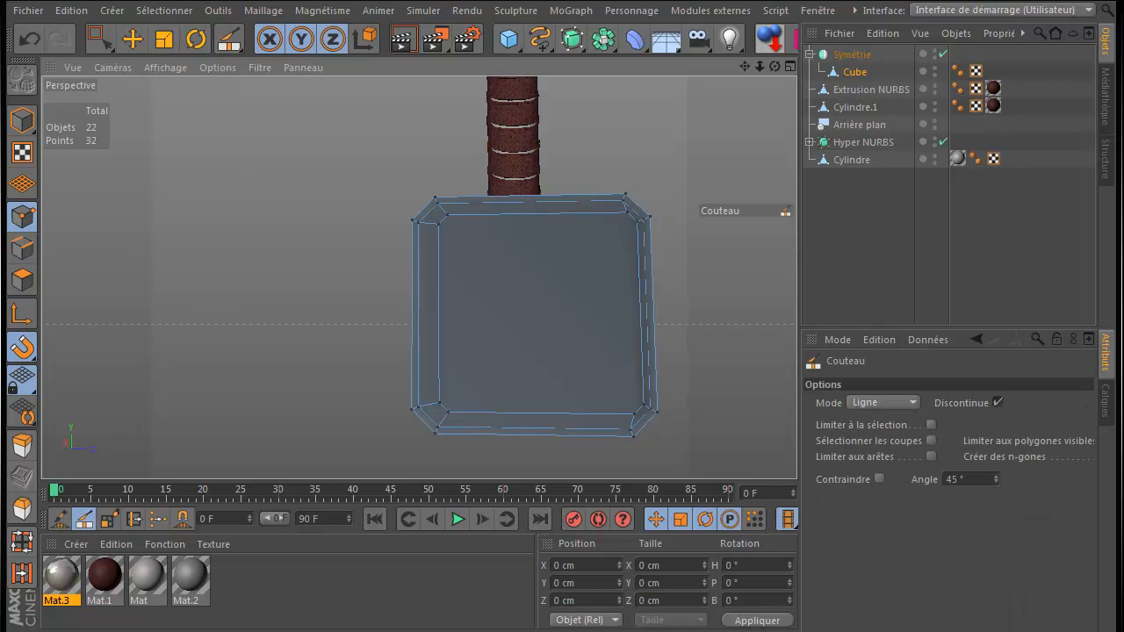
right_click(242, 149)
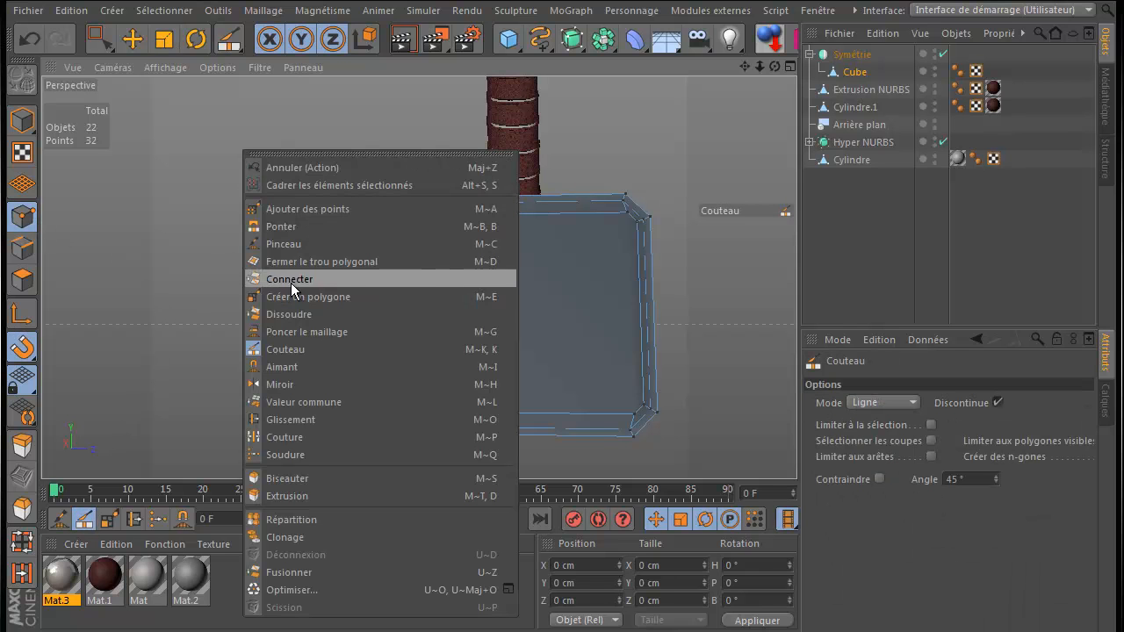
left_click(275, 350)
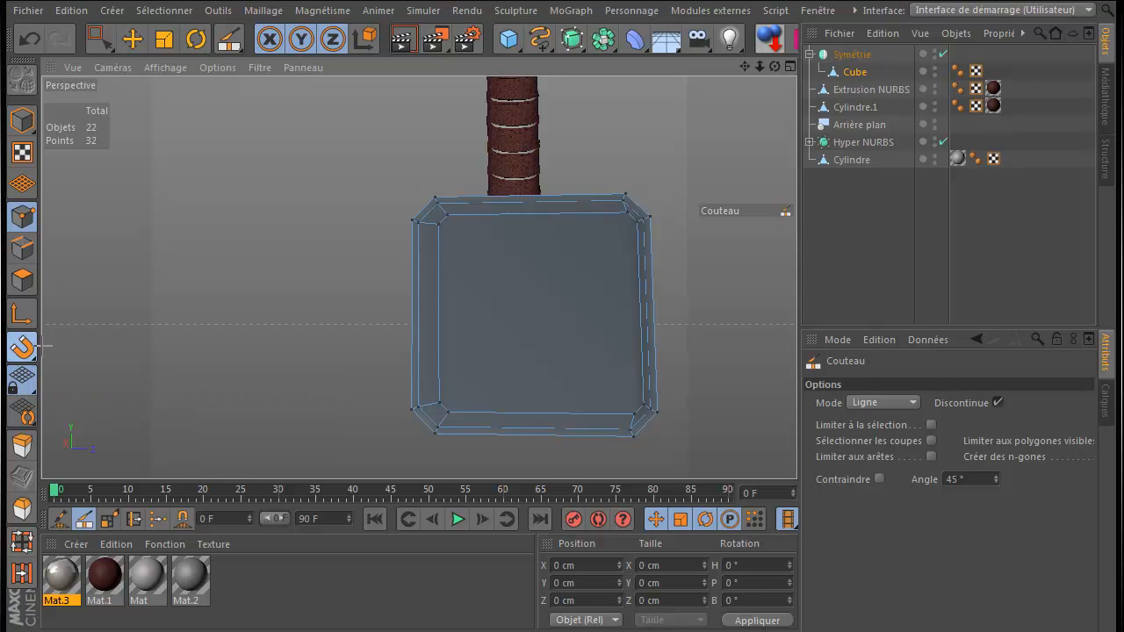
scroll(547, 329, "up", 2)
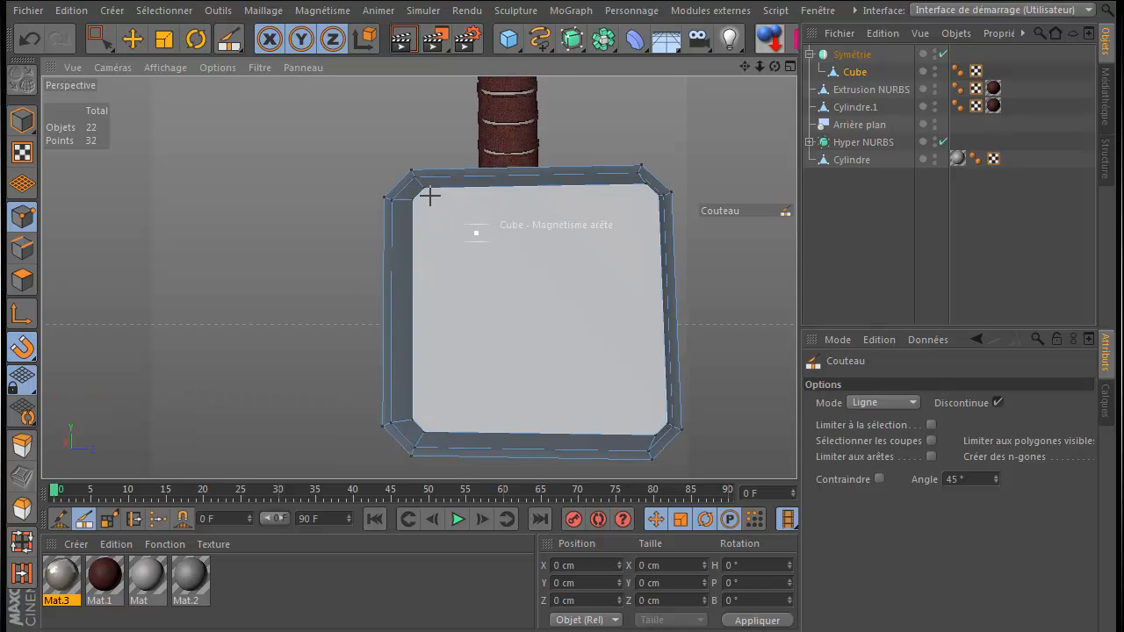
left_click_drag(424, 189, 424, 431)
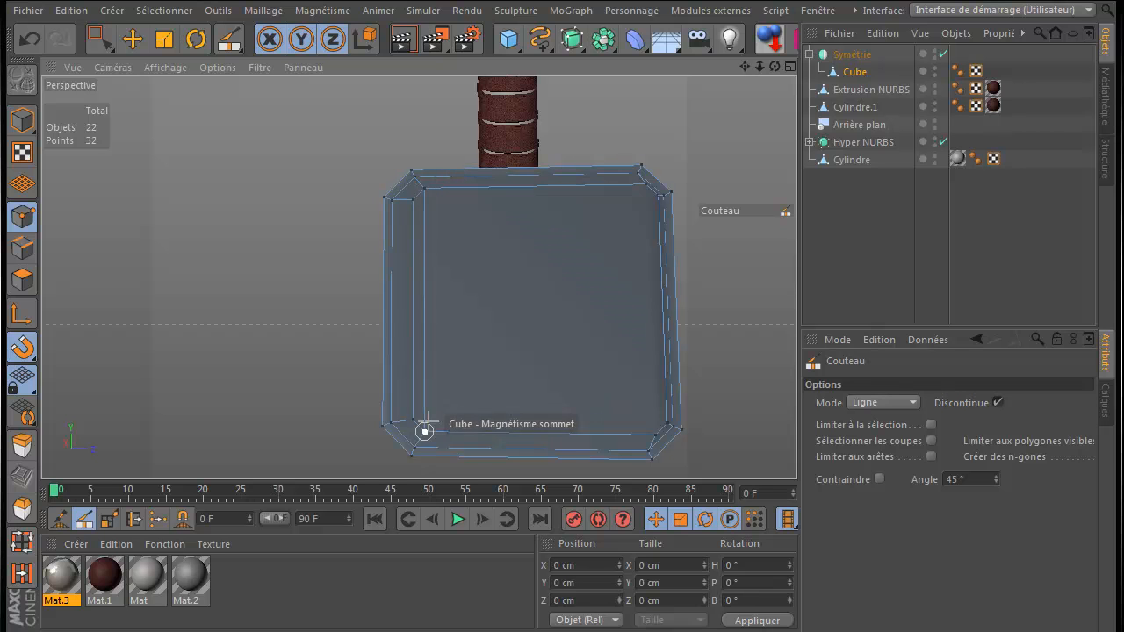
left_click_drag(645, 185, 654, 433)
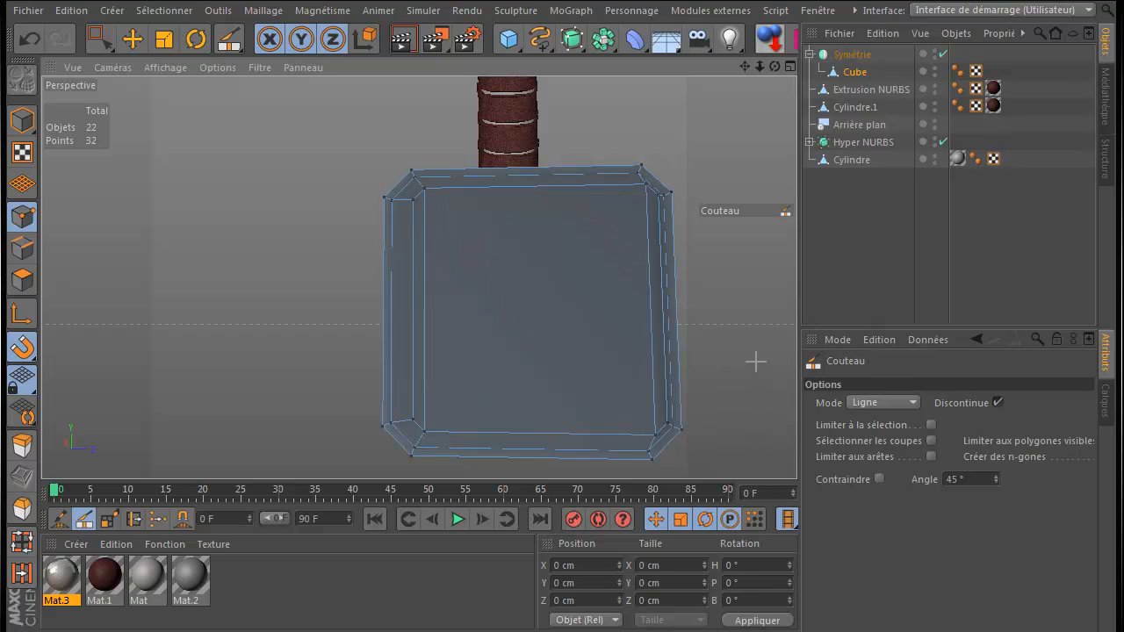
- Examine the cut end face, compare the head's outline with the front reference image, and check the deselected model in perspective
scroll(751, 383, "up", 2)
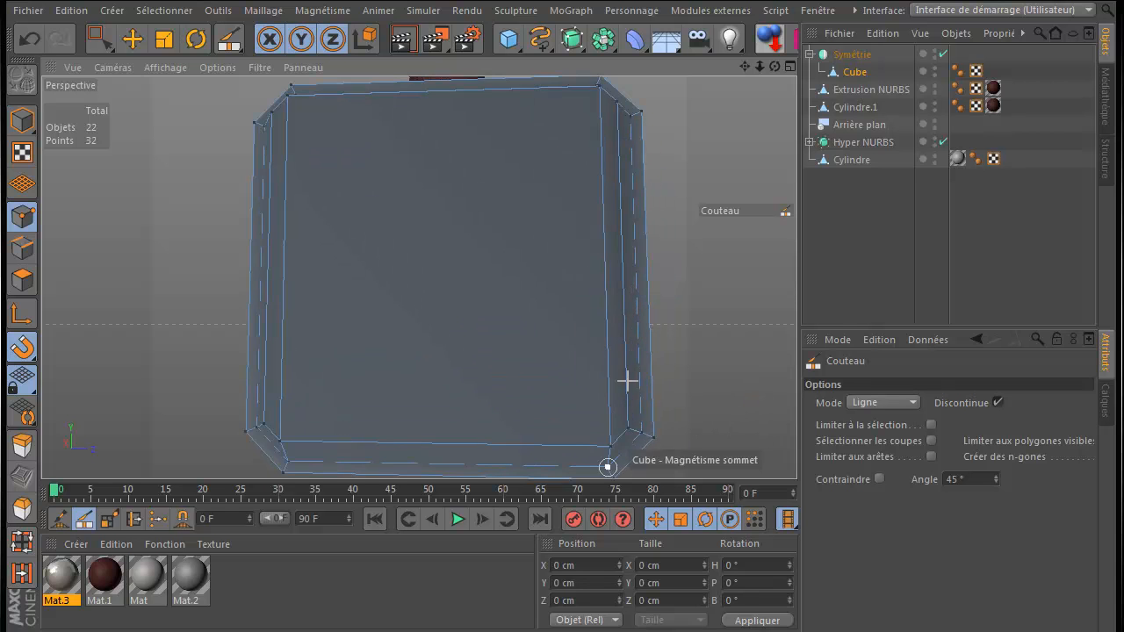
scroll(627, 381, "down", 3)
left_click_drag(767, 62, 625, 260)
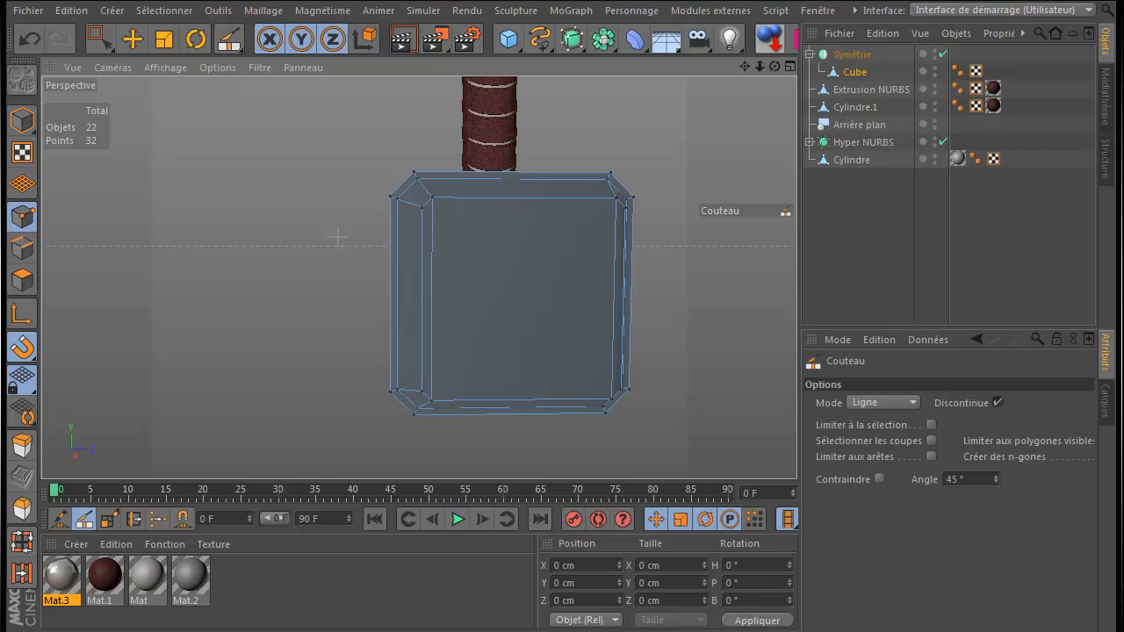
middle_click(323, 221)
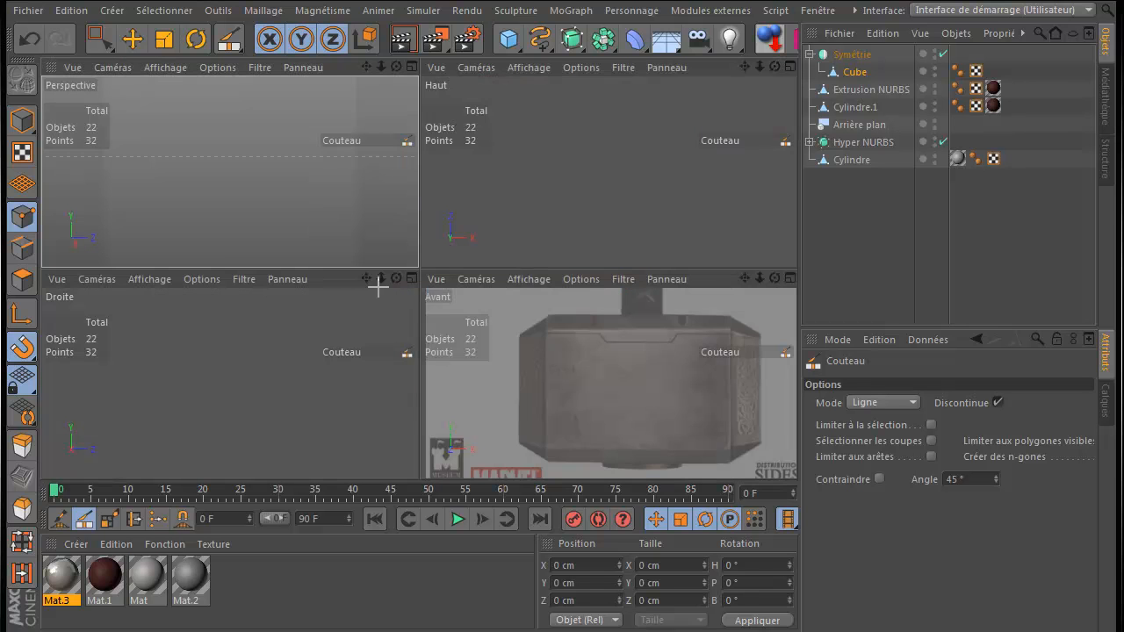
middle_click(541, 335)
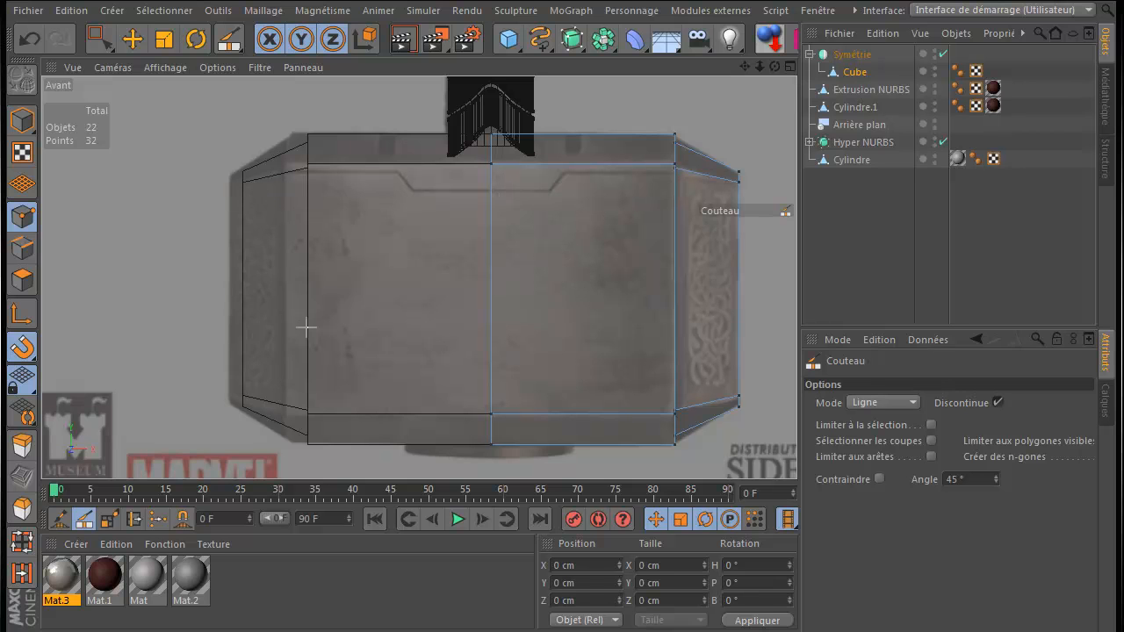
left_click(890, 264)
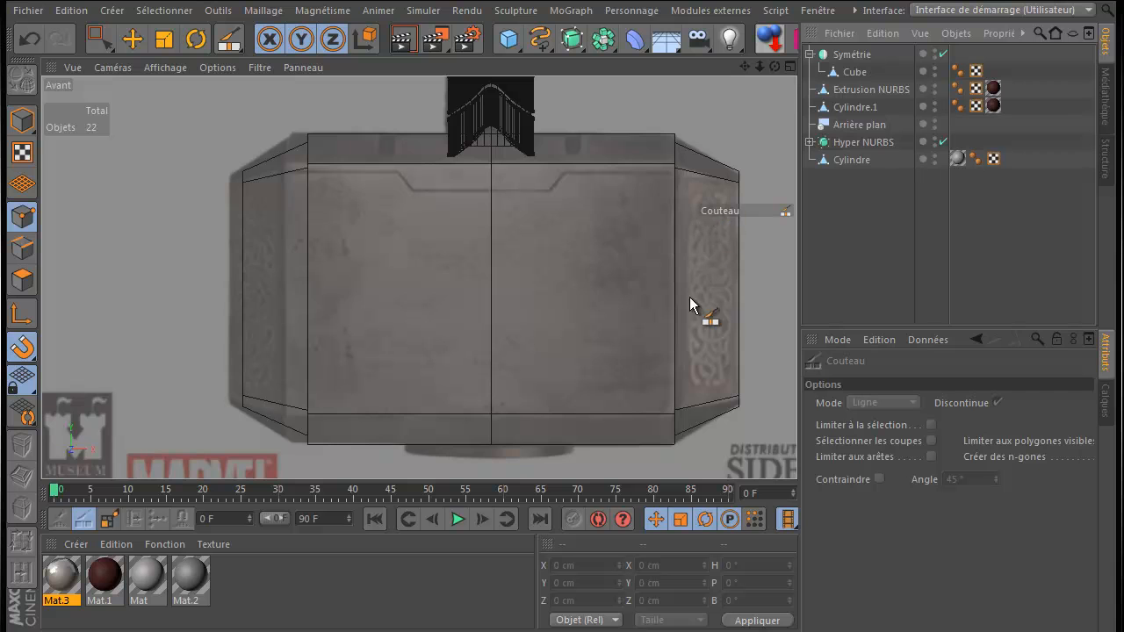
middle_click(172, 137)
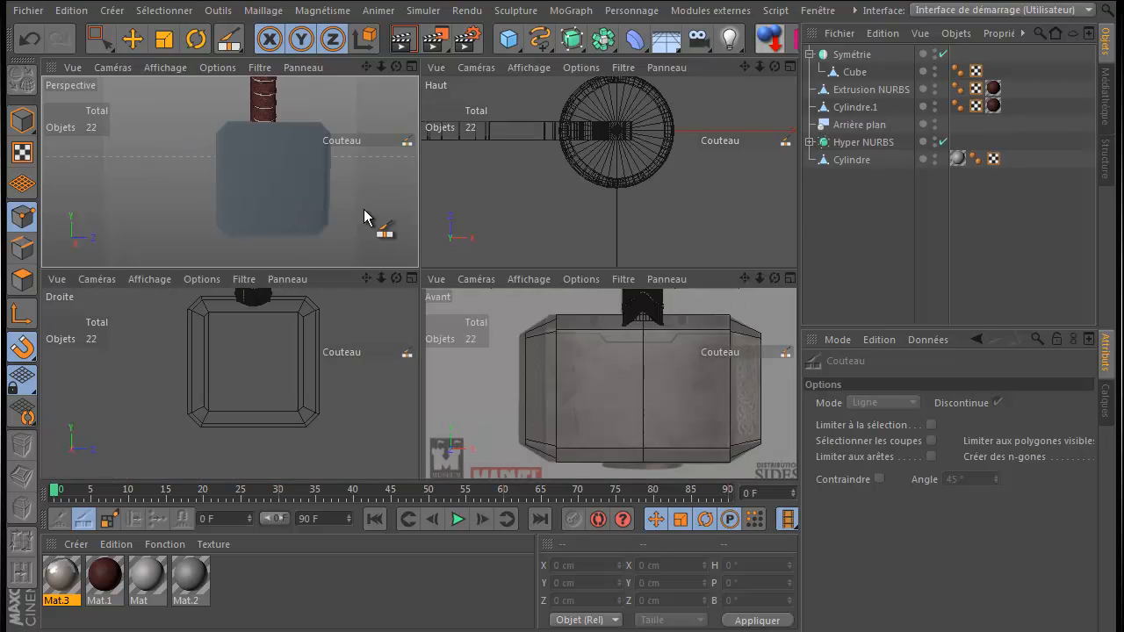
middle_click(363, 209)
left_click_drag(774, 69, 562, 333)
scroll(727, 138, "down", 2)
left_click_drag(743, 66, 557, 333)
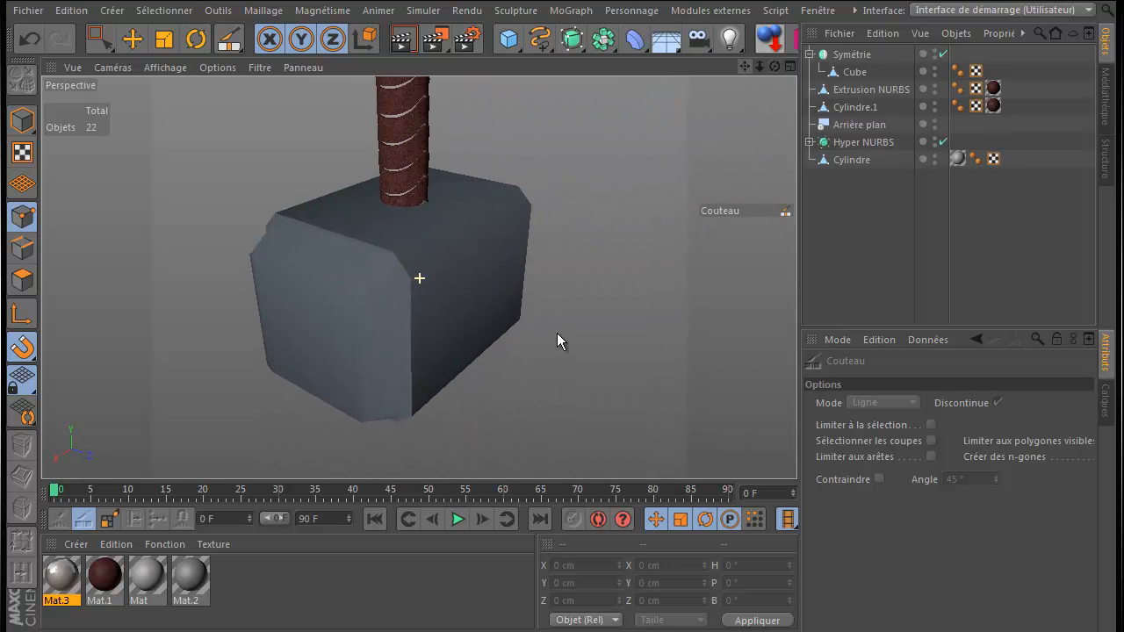
- Select the four large tapered faces surrounding the end face of the cube in polygon mode
left_click(855, 73)
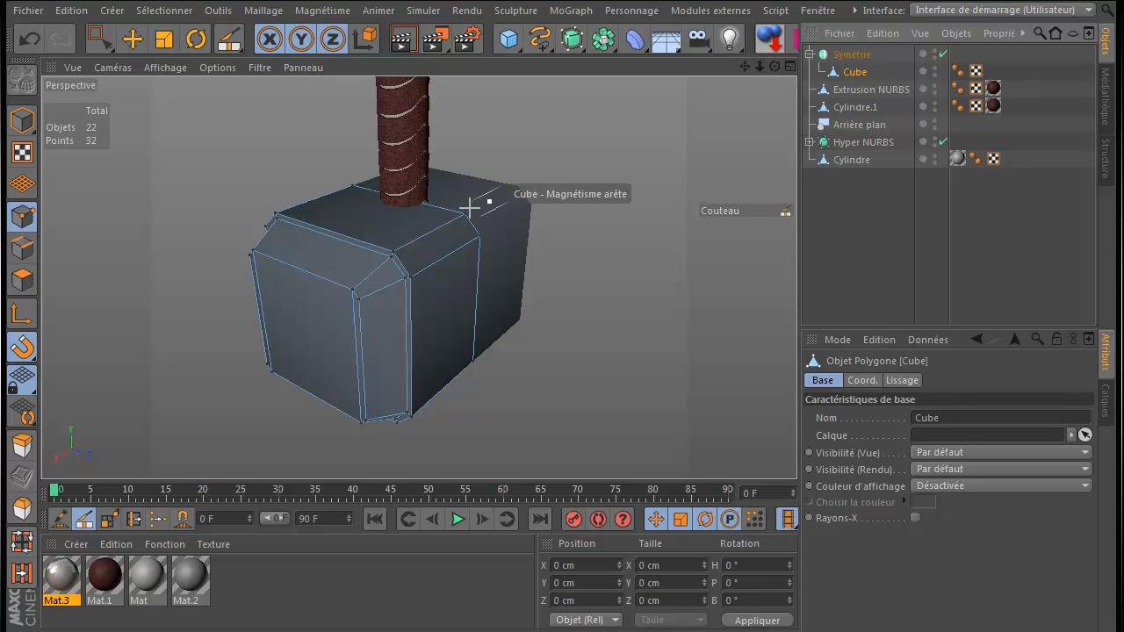
left_click(24, 279)
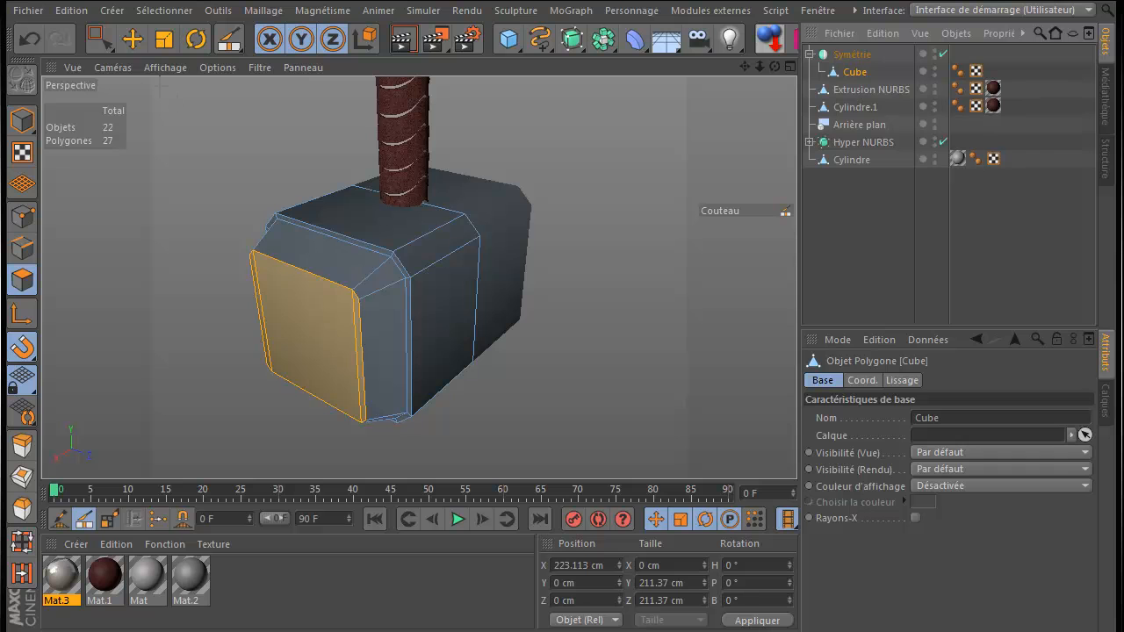
left_click(132, 38)
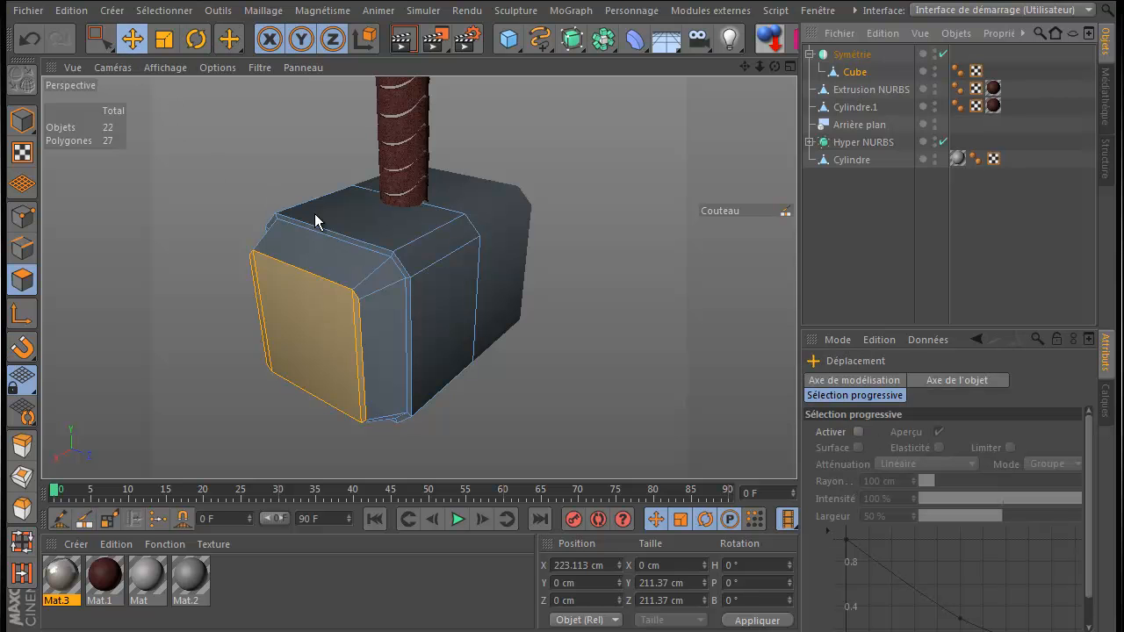
left_click(316, 260)
left_click(390, 345, "shift")
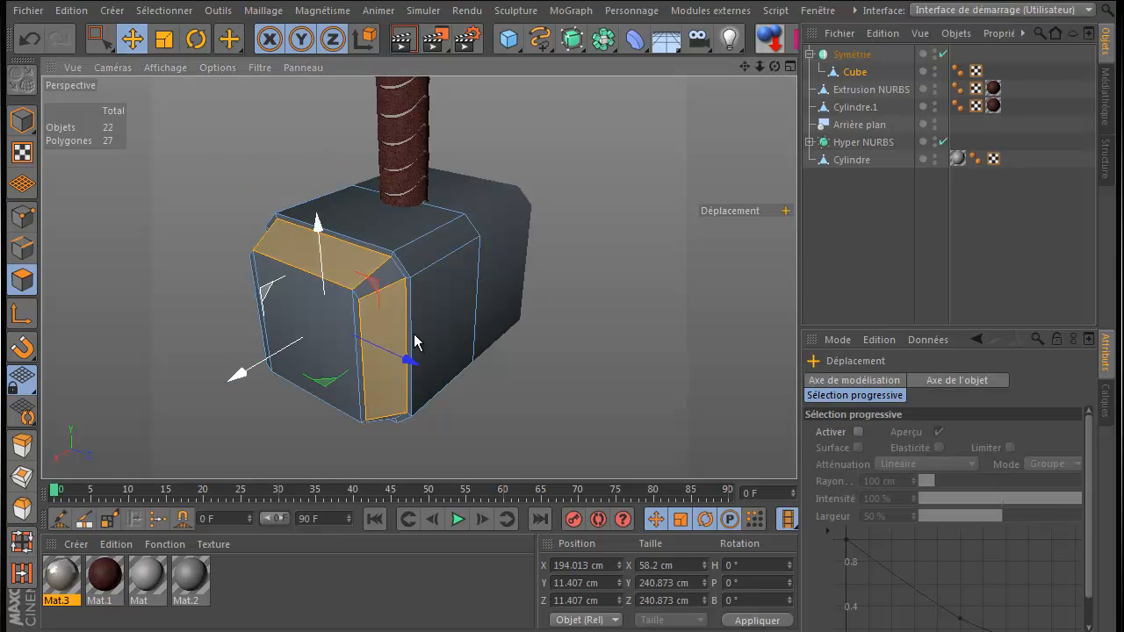
left_click_drag(788, 48, 553, 330)
left_click(251, 466, "shift")
left_click(271, 288, "shift")
left_click_drag(774, 63, 550, 98)
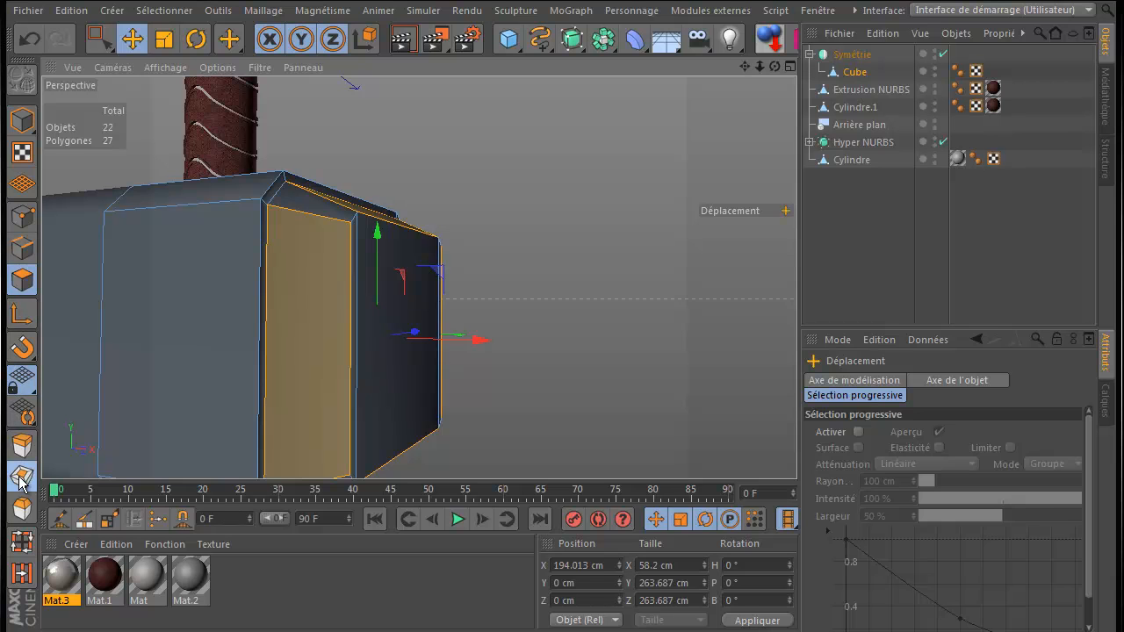
- Inset the four selected tapered faces with an inner extrusion of 4.8 cm and check the border against the front reference
key("i")
right_click(562, 143)
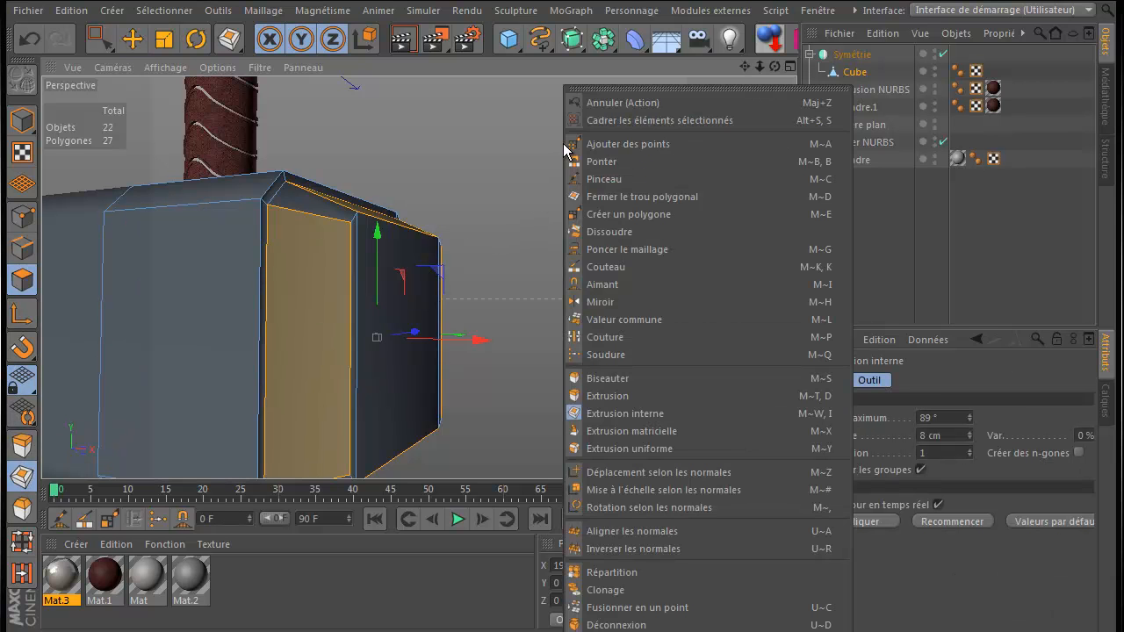
left_click(480, 163)
left_click_drag(536, 136, 562, 334)
middle_click(532, 200)
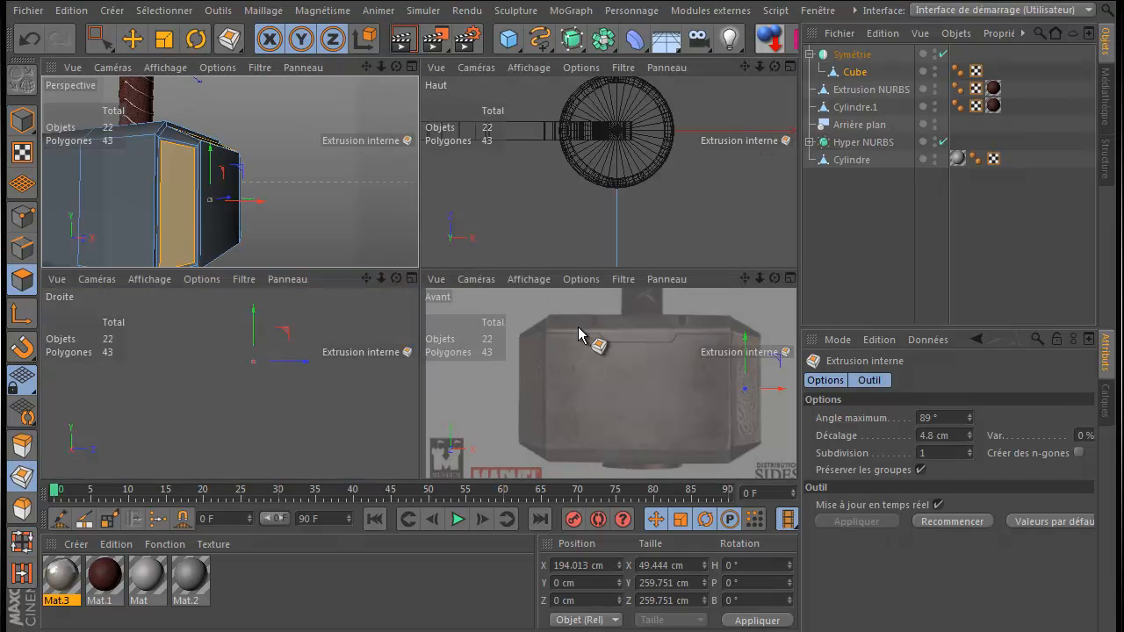
middle_click(638, 381)
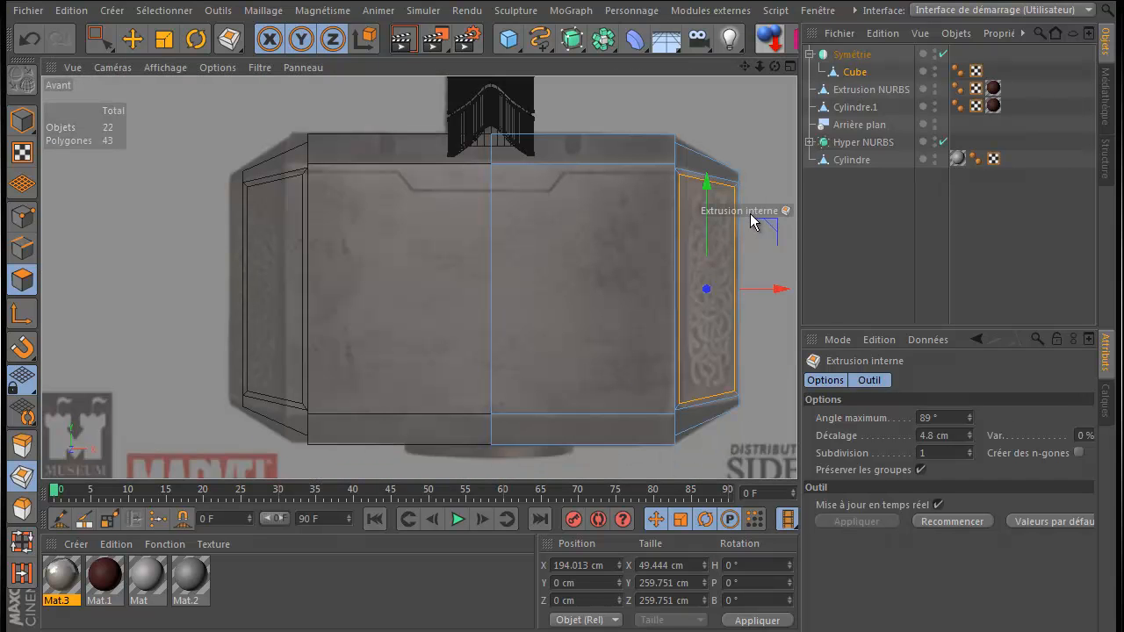
scroll(755, 211, "up", 1)
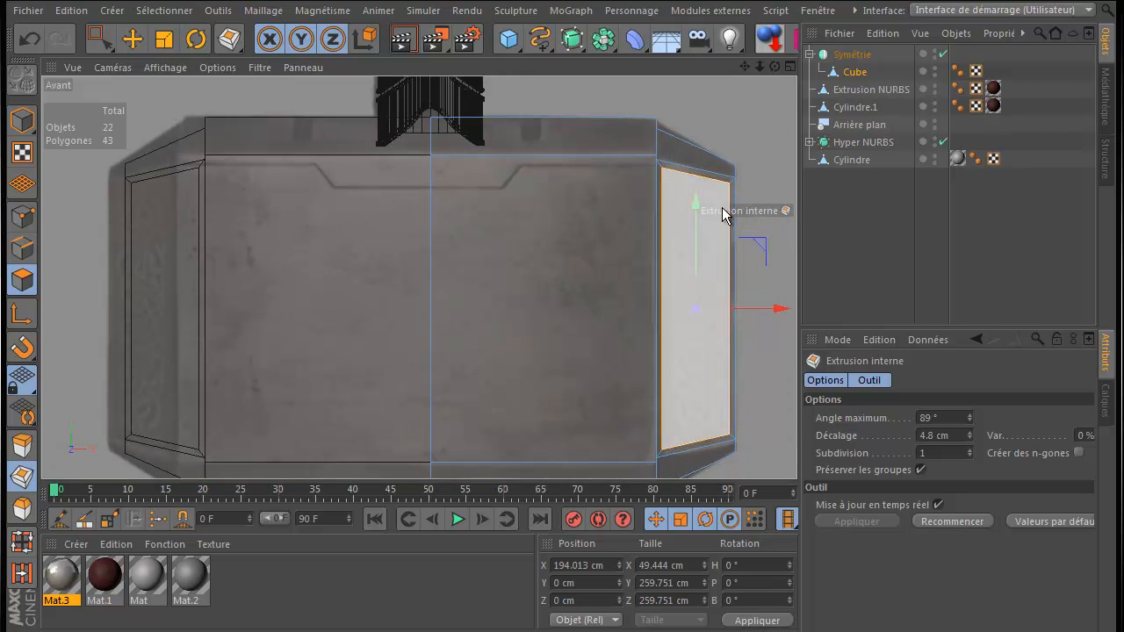
- Try extruding the four inset faces inward with an offset of -5.2 cm and undo the extrusion
middle_click(87, 252)
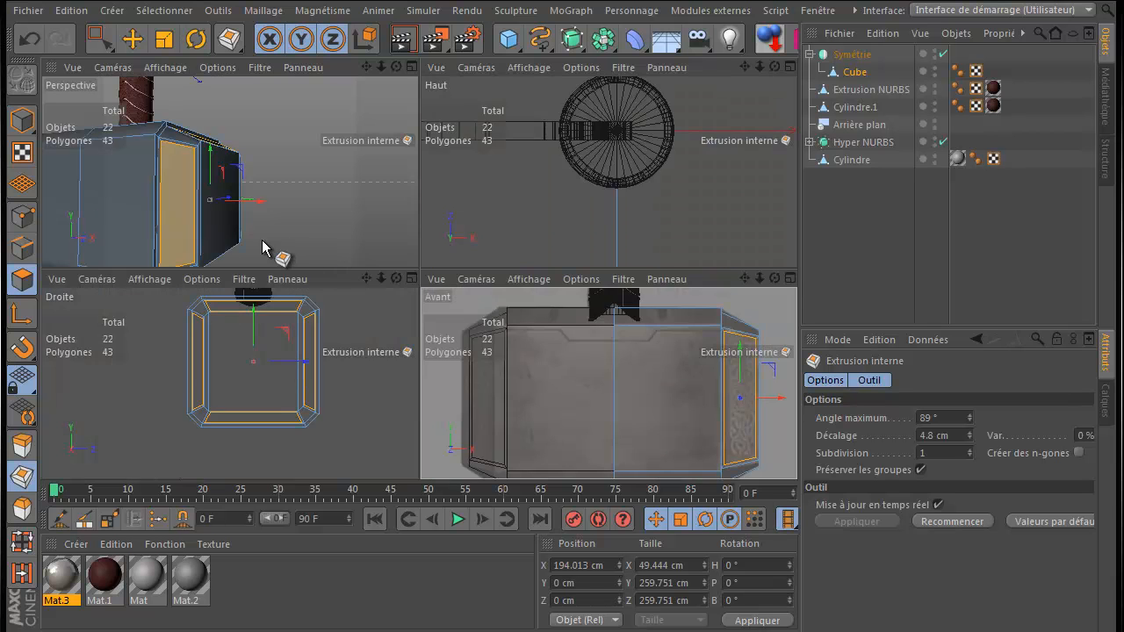
middle_click(263, 253)
left_click_drag(745, 68, 561, 333)
left_click_drag(775, 68, 643, 215)
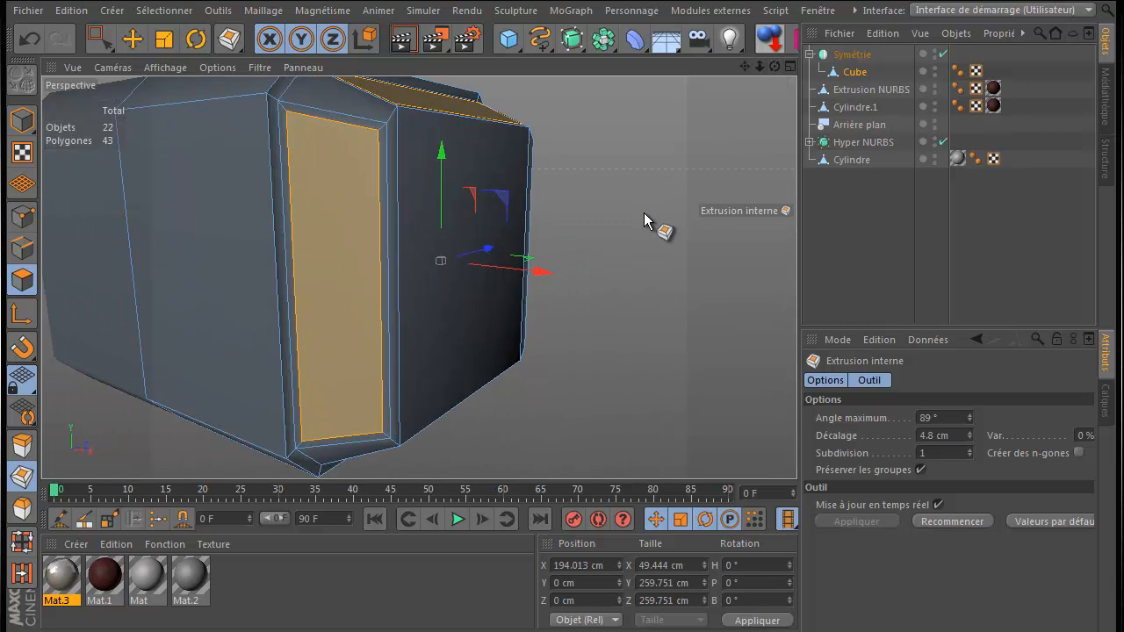
left_click(21, 445)
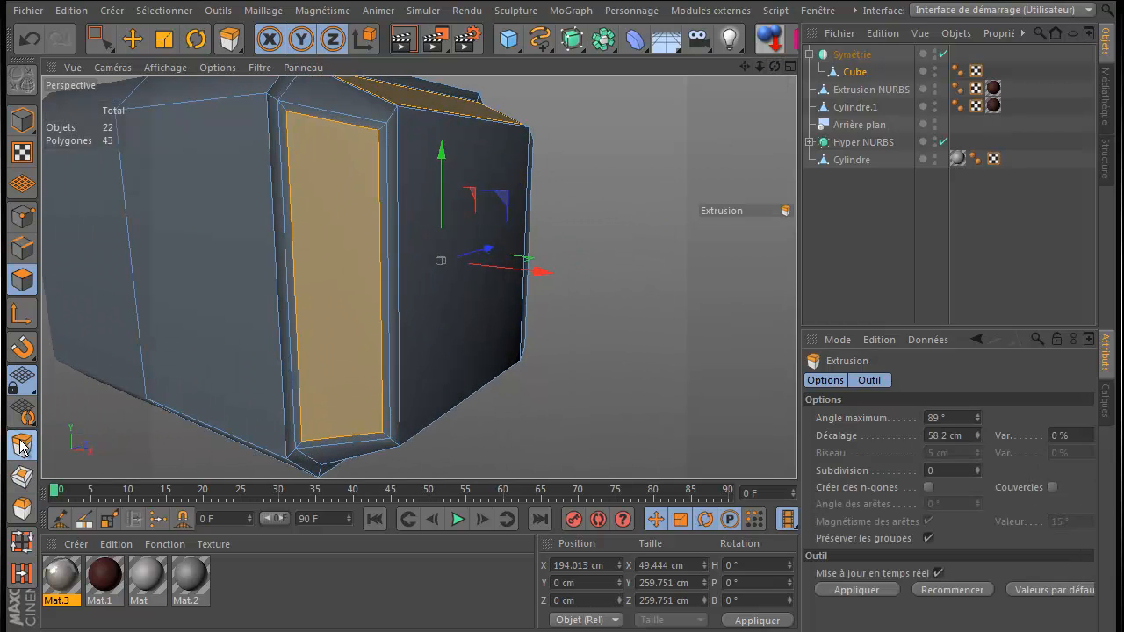
right_click(625, 214)
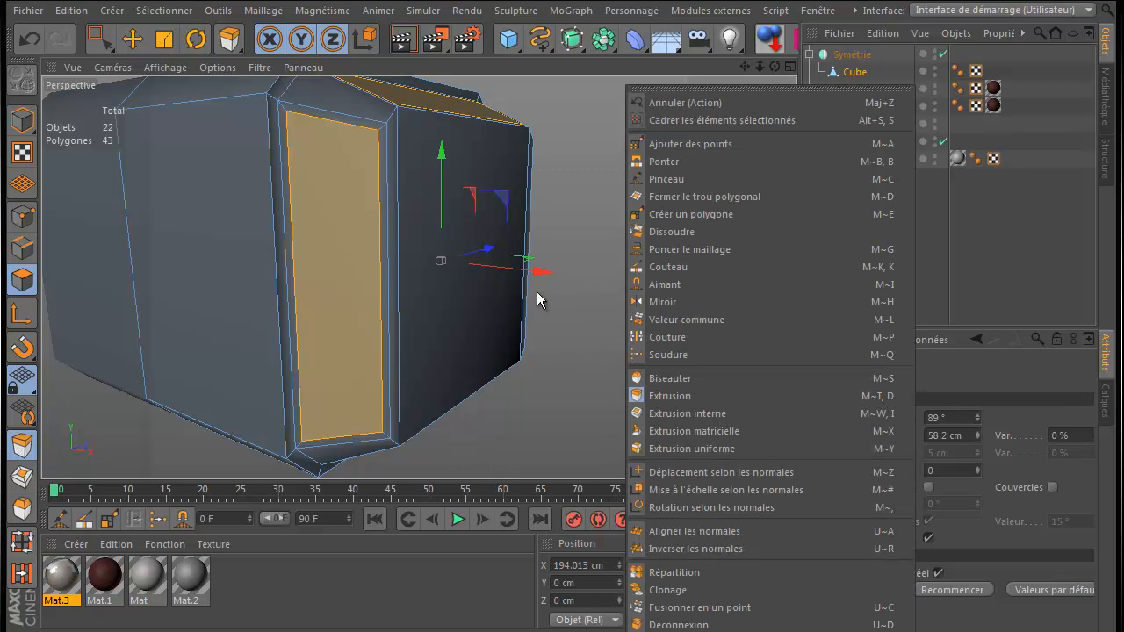
left_click(577, 151)
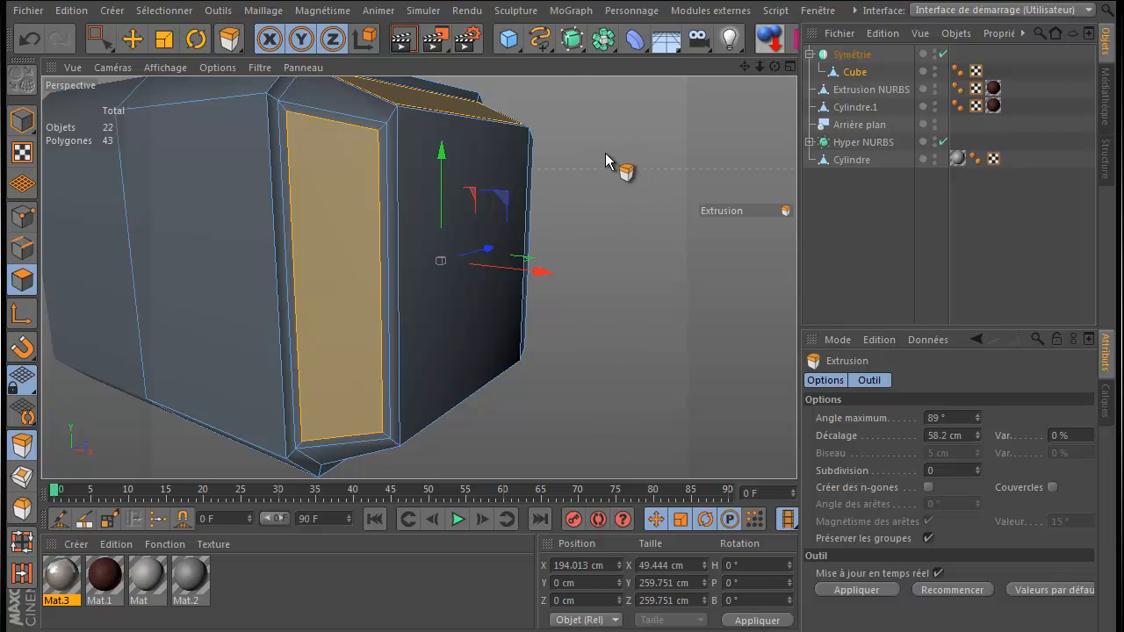
left_click_drag(559, 334, 562, 334)
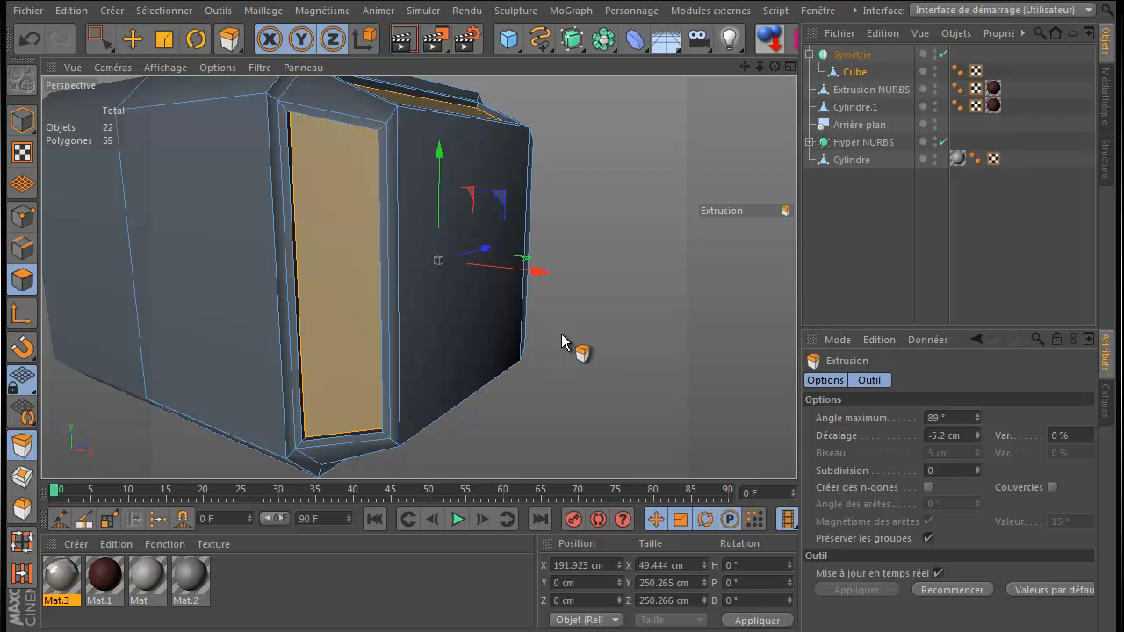
left_click_drag(775, 66, 562, 334)
left_click(30, 40)
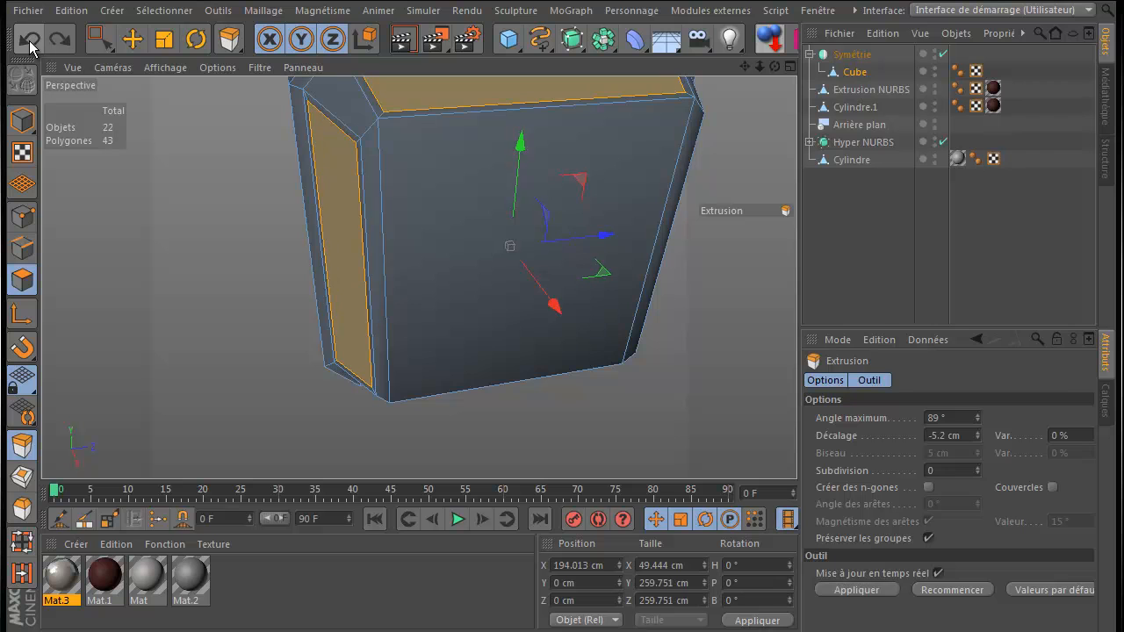
- Extrude the four inset tapered faces inward with an offset of -3 cm and compare the recesses with the front reference
left_click(29, 40)
left_click_drag(564, 335, 563, 342)
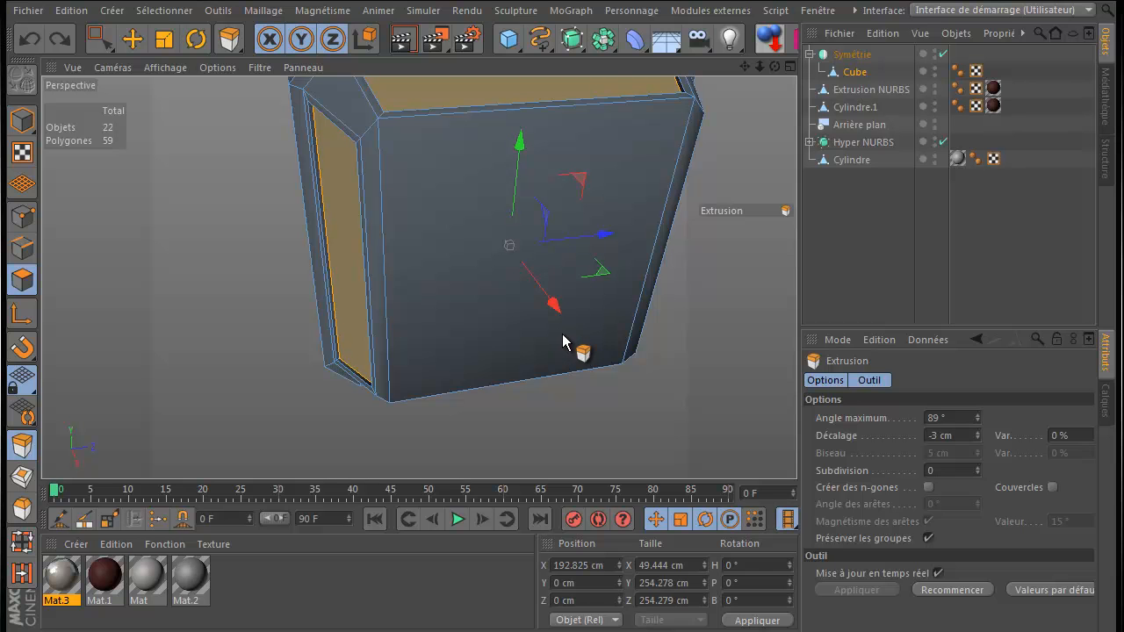
scroll(389, 220, "up", 4)
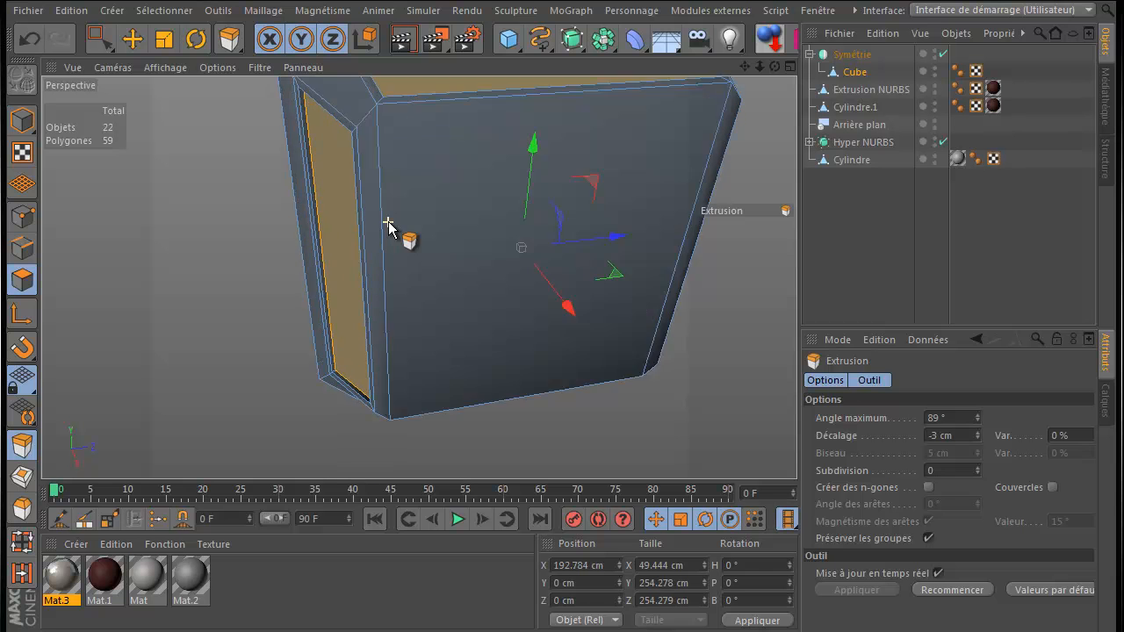
middle_click(162, 288)
middle_click(576, 354)
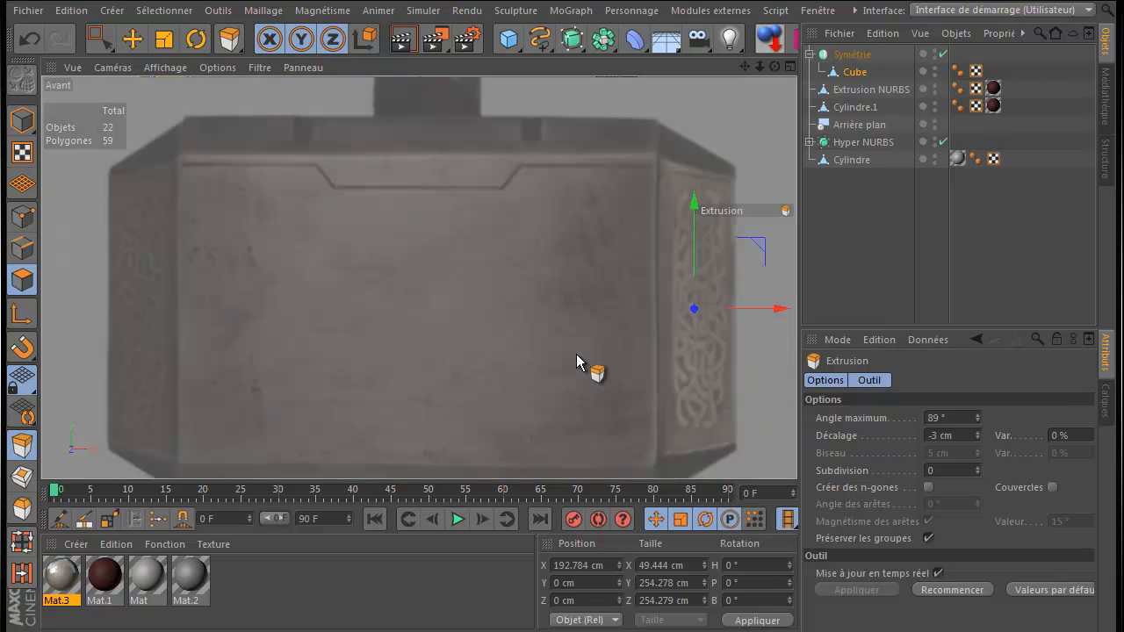
middle_click(176, 109)
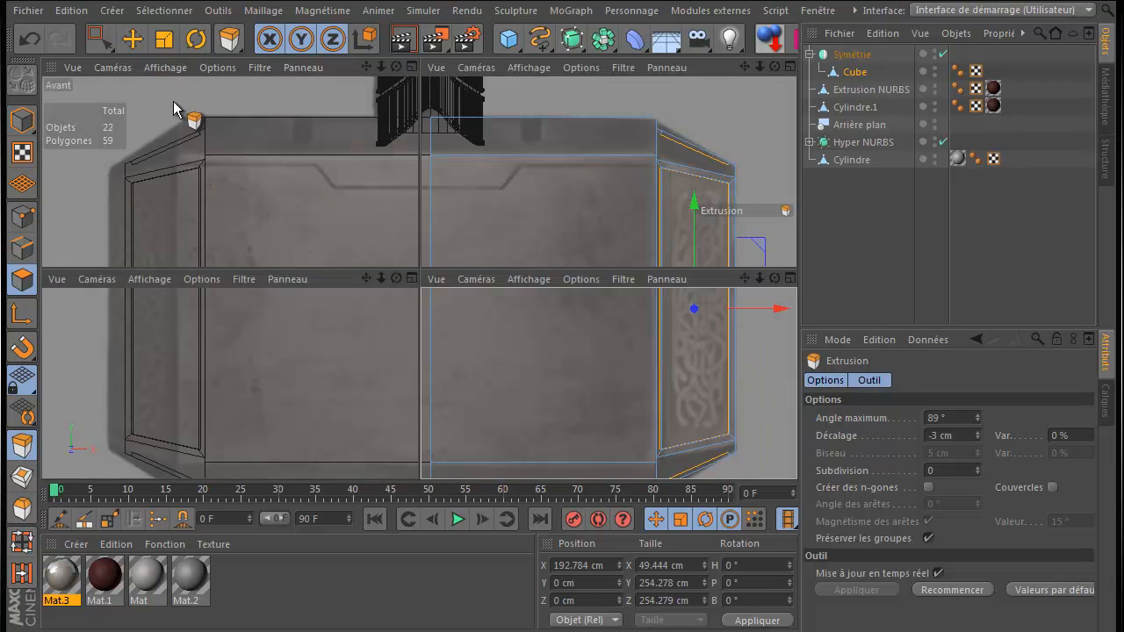
middle_click(282, 213)
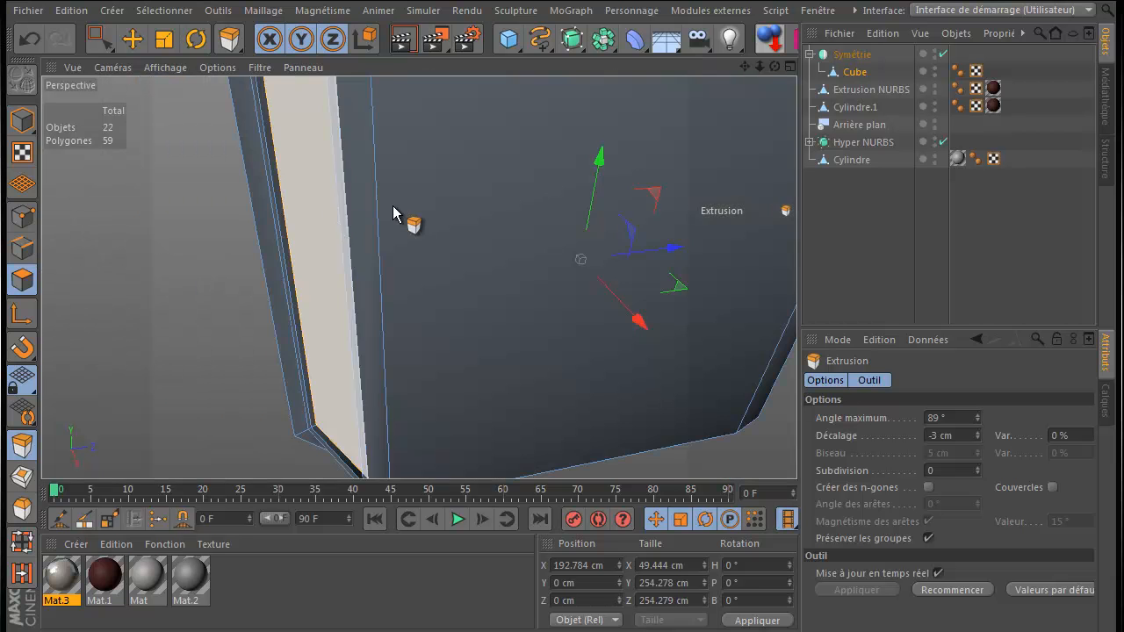
- Deselect the recessed faces with the Move tool and render the whole hammer head in the perspective view
scroll(567, 223, "down", 8)
left_click_drag(744, 67, 592, 231)
left_click_drag(777, 66, 564, 334)
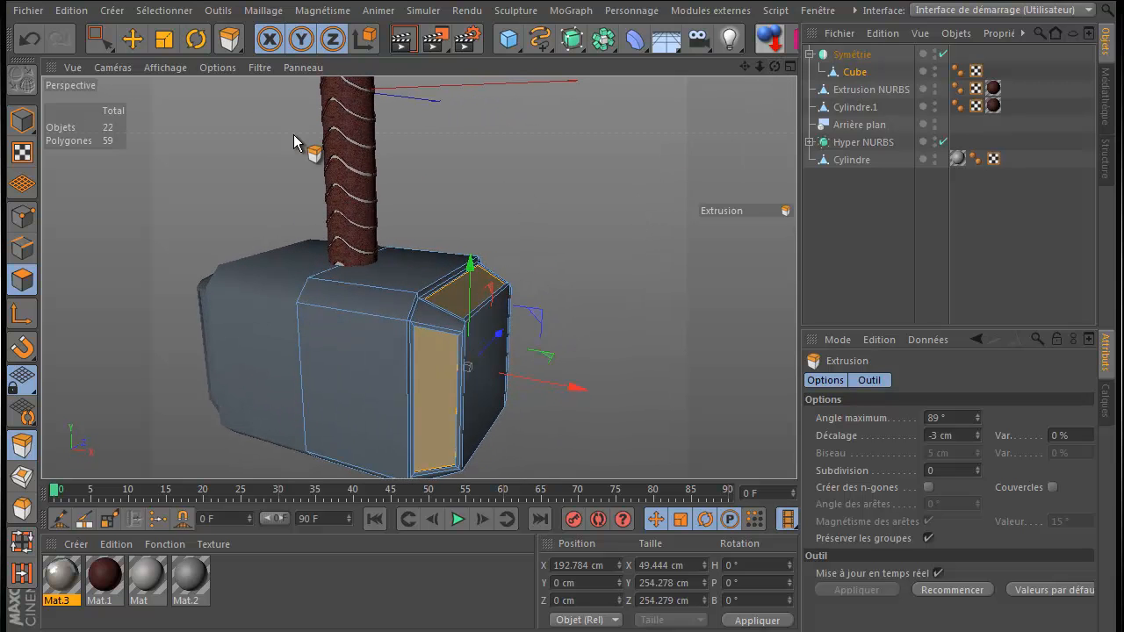
left_click(131, 38)
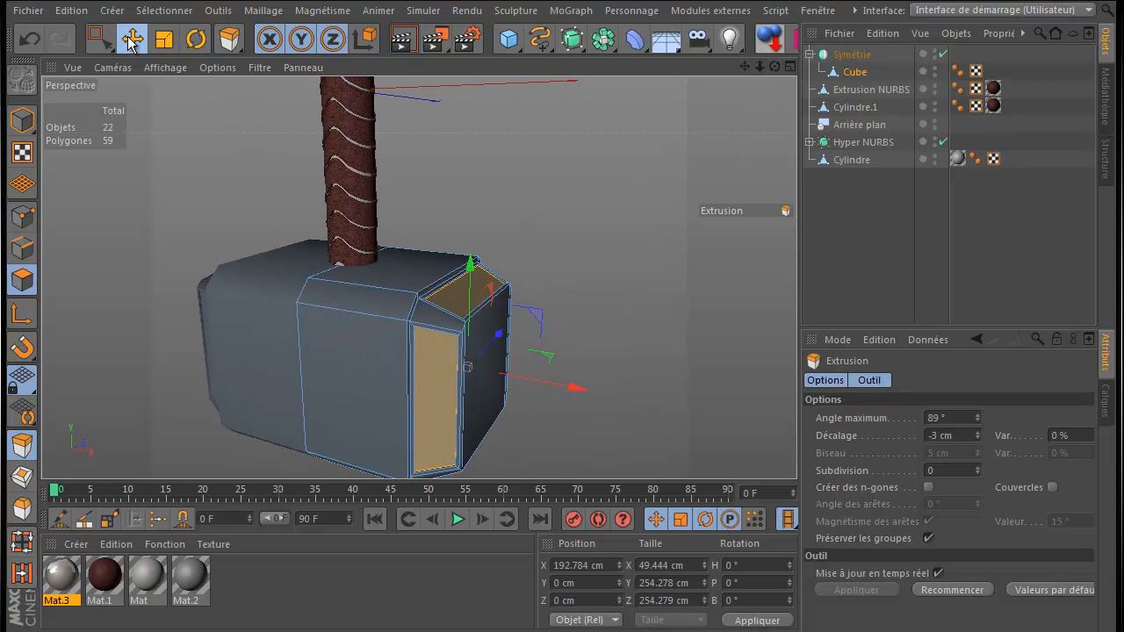
left_click(573, 190)
left_click_drag(777, 64, 559, 351)
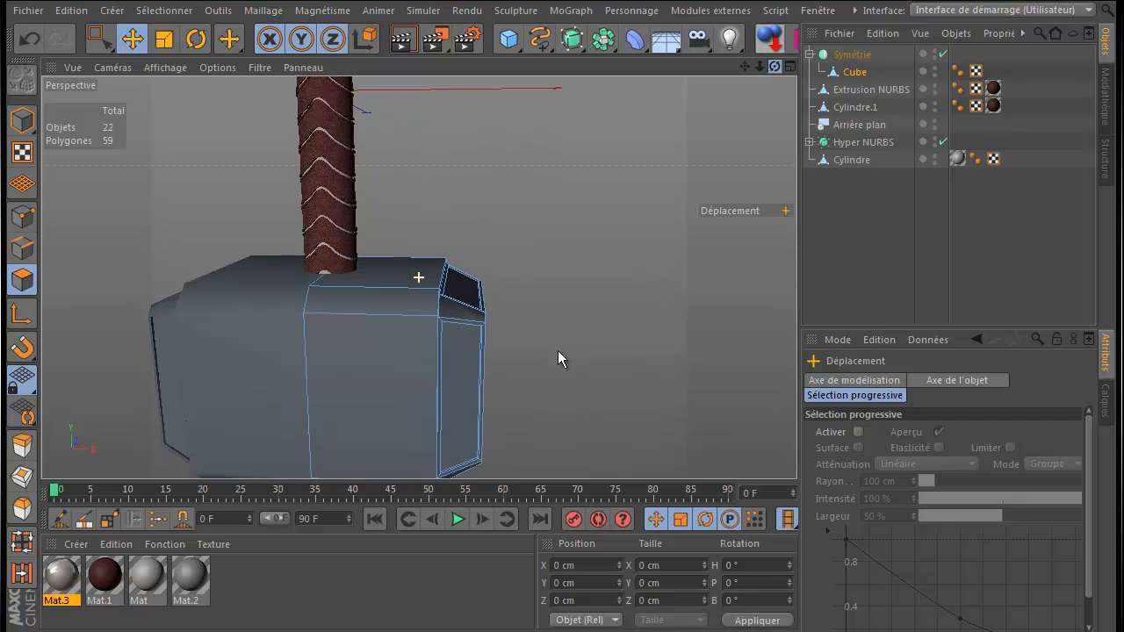
left_click_drag(741, 67, 568, 333)
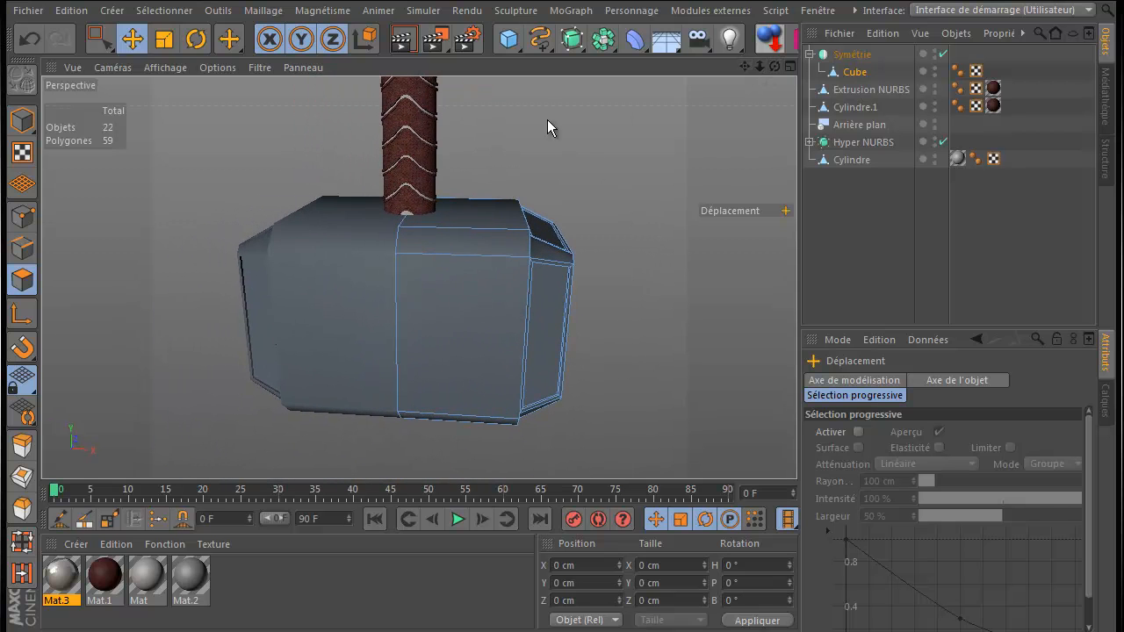
left_click(402, 40)
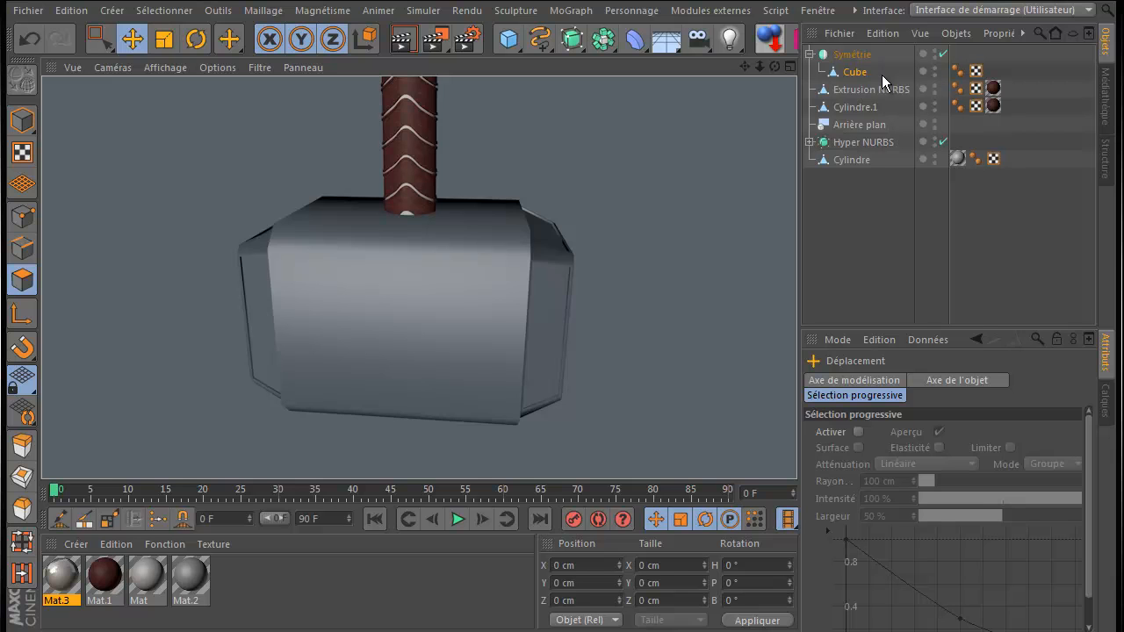
- Set the smoothing angle limit of the cube's smoothing property to 30° and render the perspective view
left_click(849, 73)
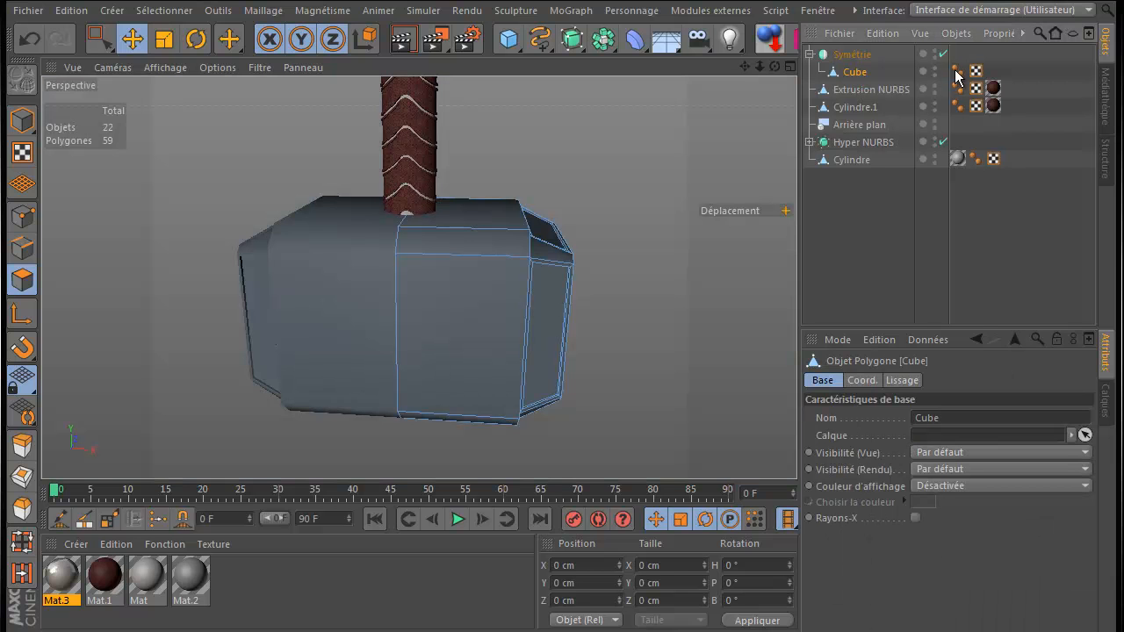
left_click(957, 71)
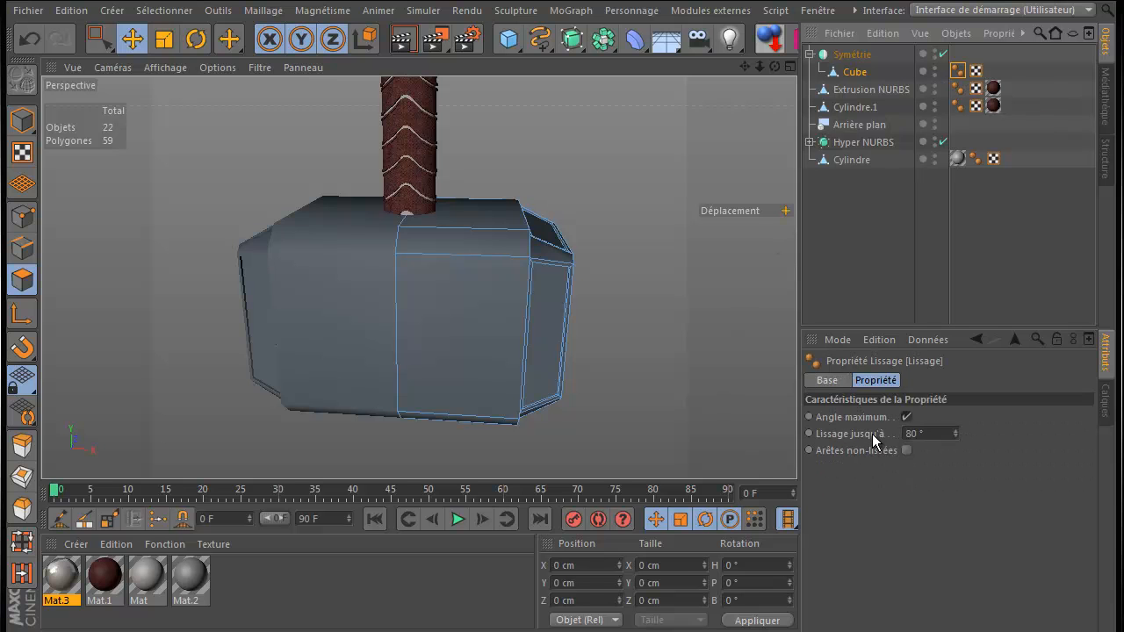
left_click_drag(919, 433, 897, 442)
type("30")
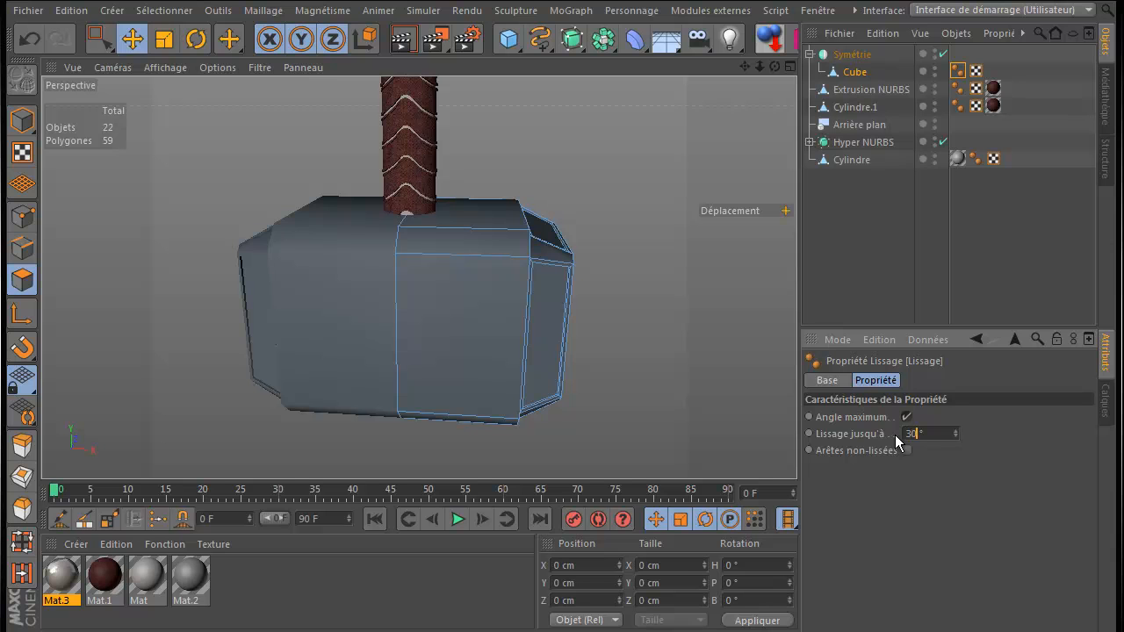
key("Return")
left_click(399, 44)
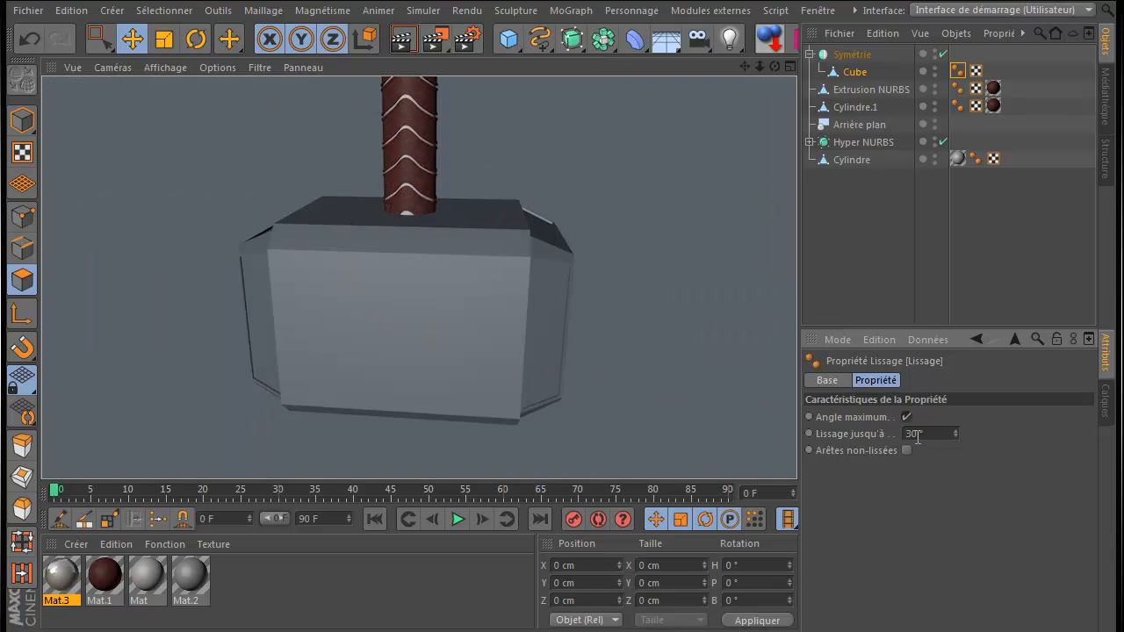
- Set the cube's smoothing angle limit to 40° and render the head from the front and from its end corner
left_click_drag(919, 433, 896, 433)
type("40")
key("Return")
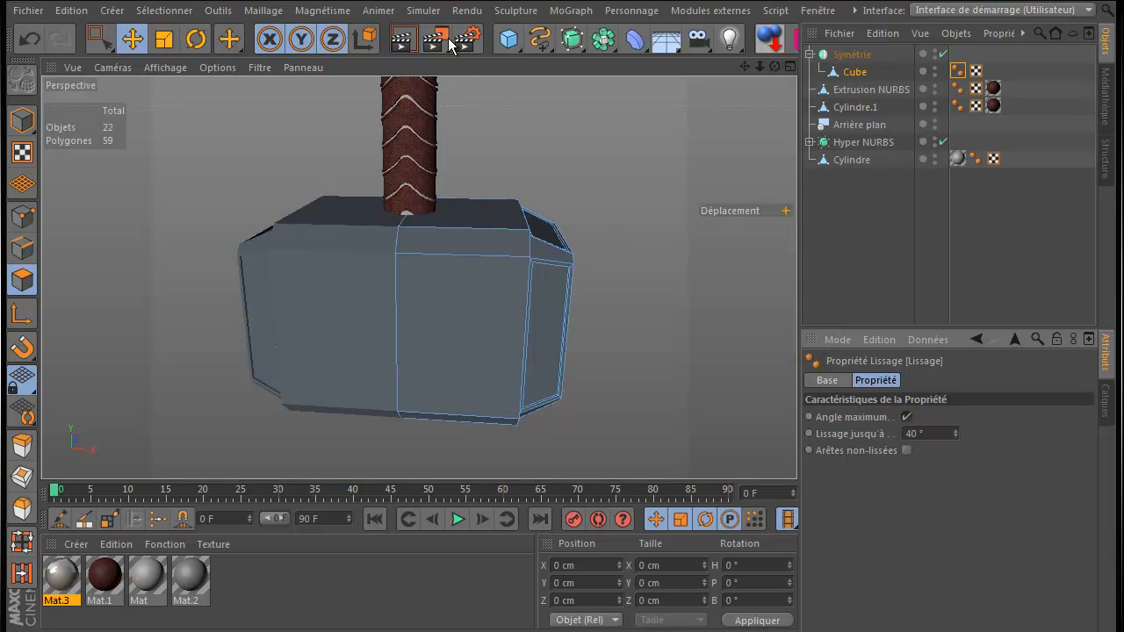
left_click(401, 41)
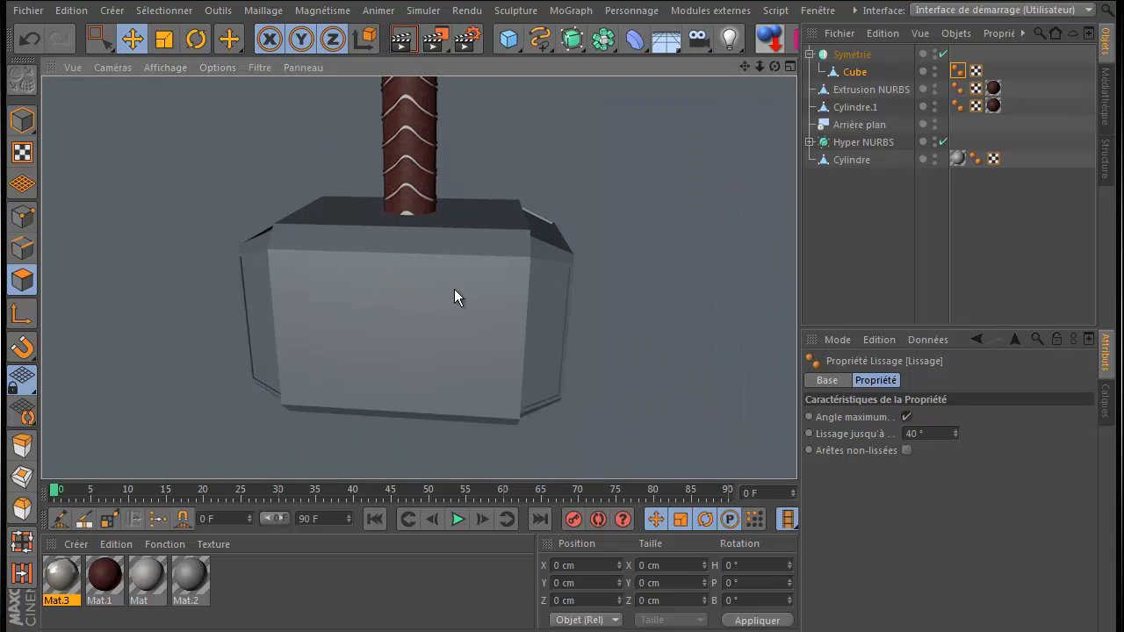
left_click_drag(454, 289, 539, 264, "alt")
scroll(550, 246, "up", 1)
left_click_drag(562, 336, 566, 334, "alt")
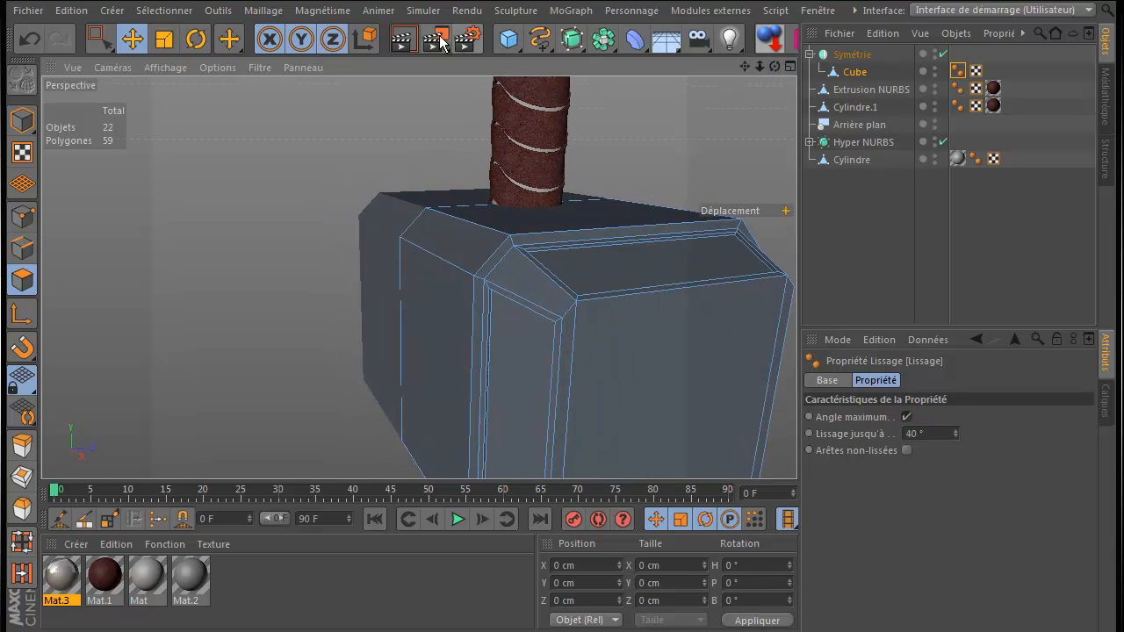
left_click(402, 40)
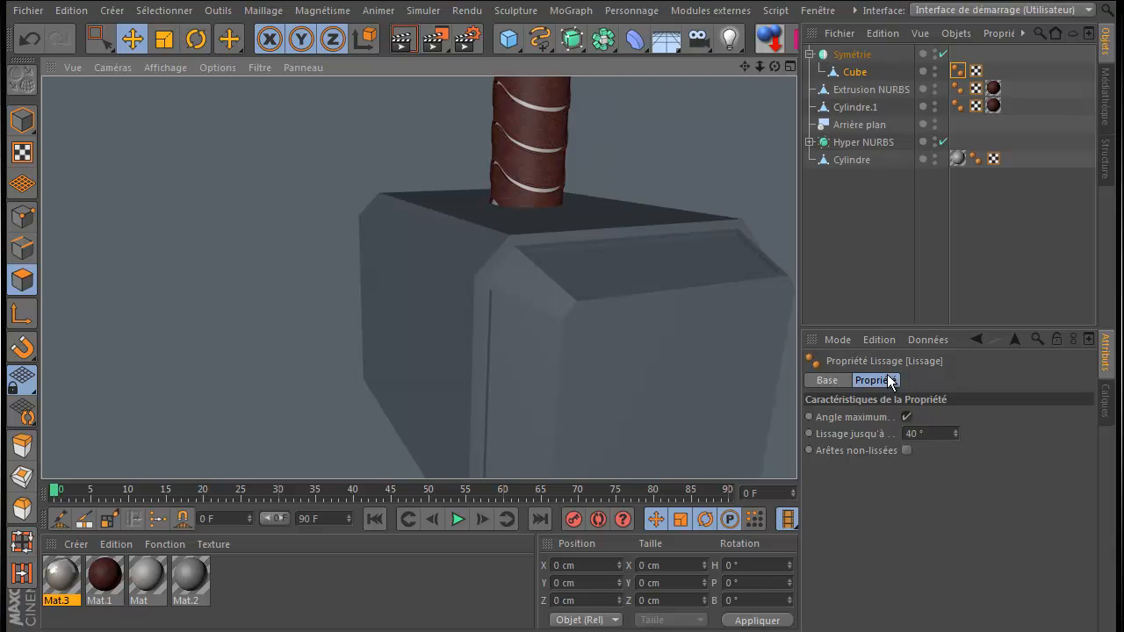
- Try a smoothing angle limit of 50° on the cube, restore it to 40°, and render both settings
left_click_drag(918, 434, 885, 435)
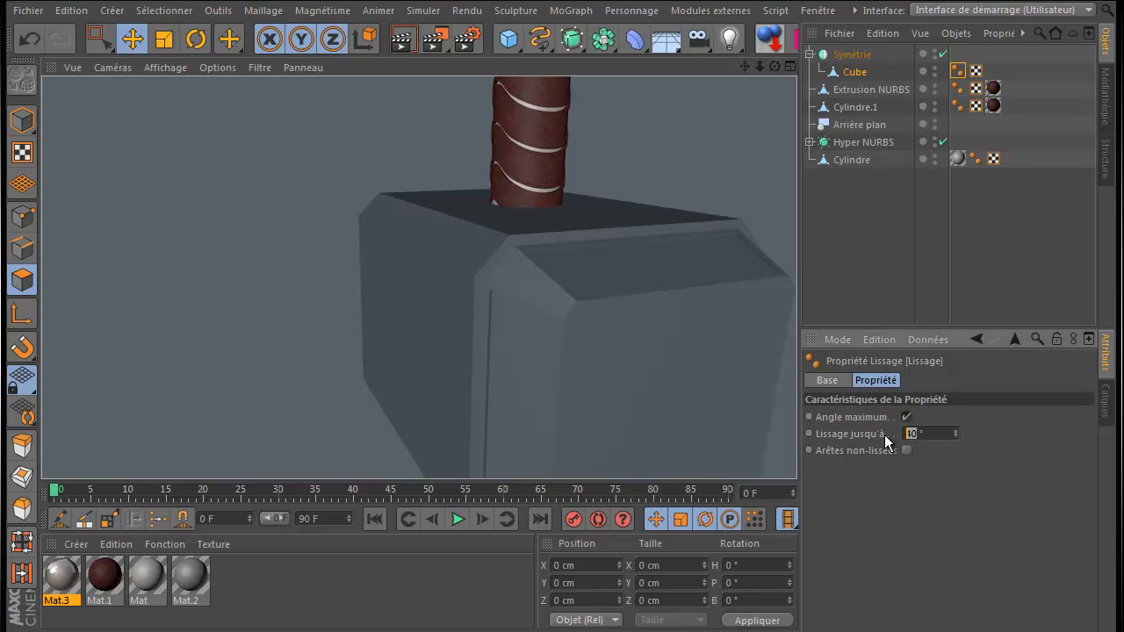
key("Return")
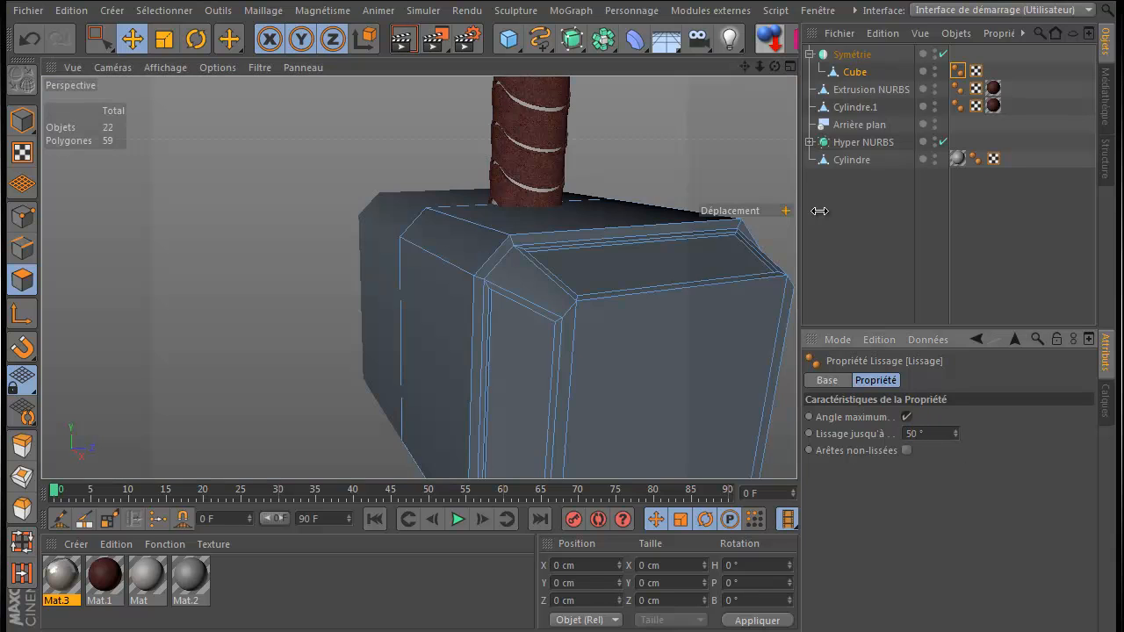
left_click(402, 40)
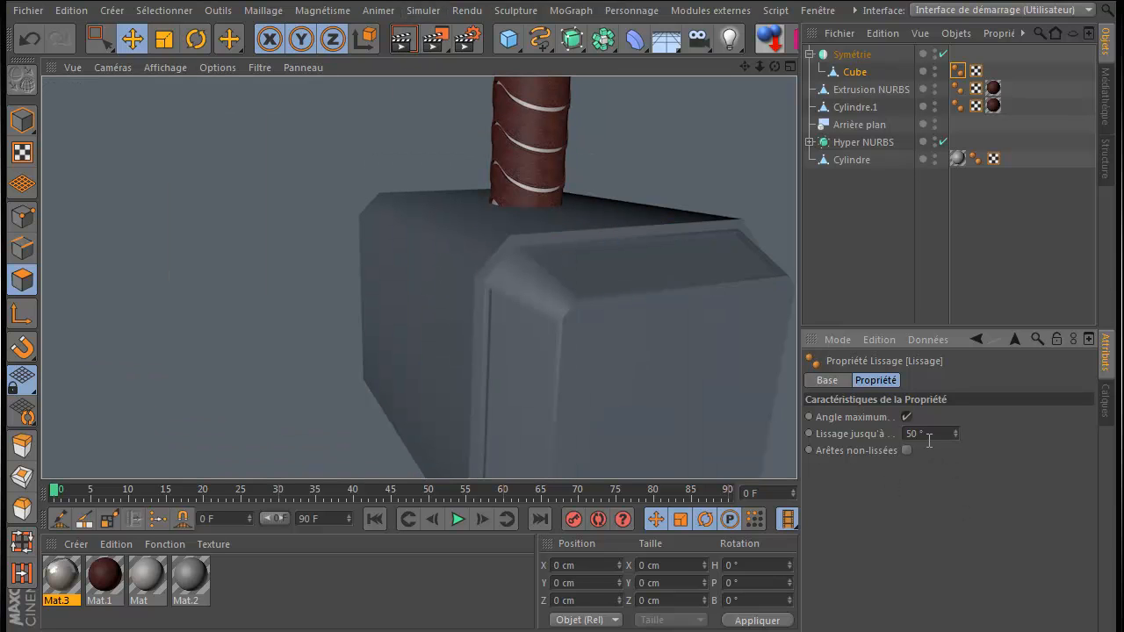
left_click_drag(918, 433, 900, 434)
key("Return")
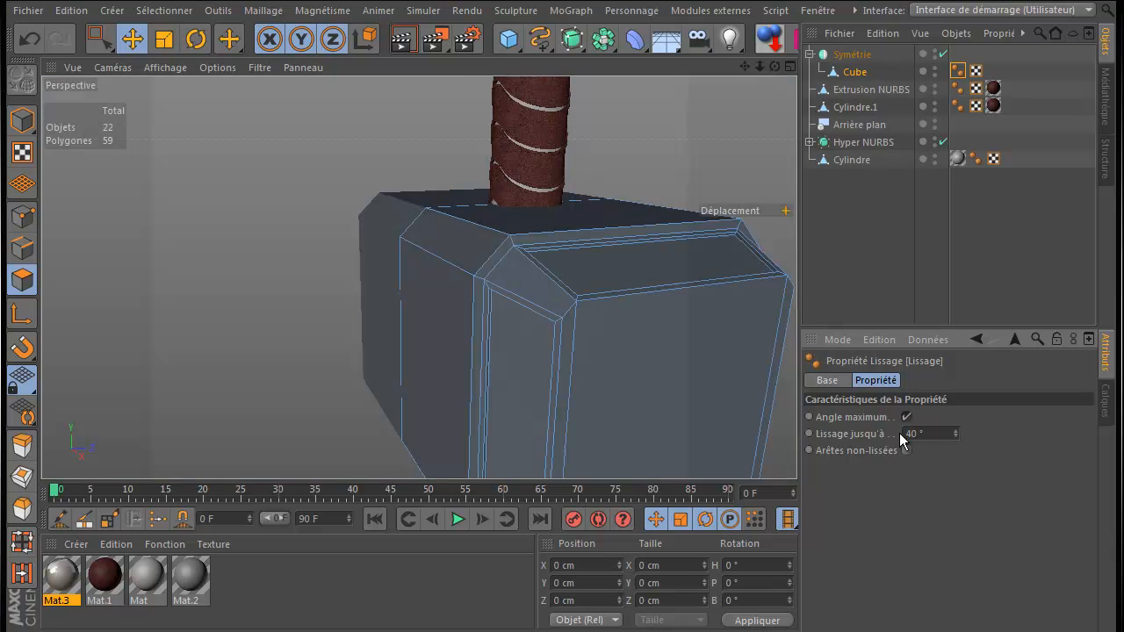
left_click(401, 41)
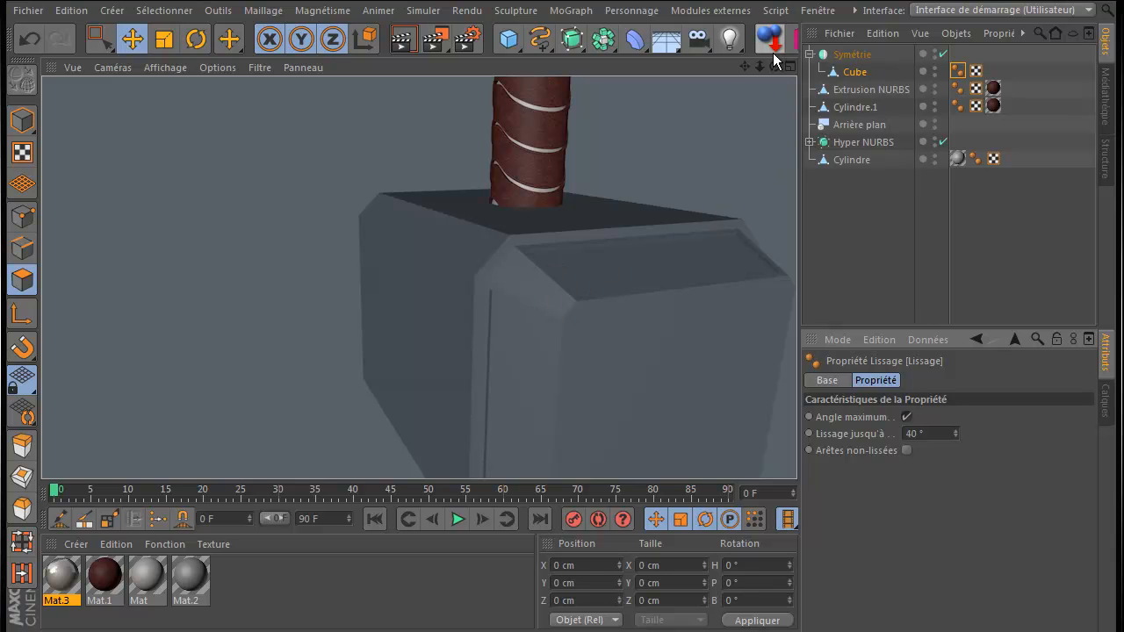
- Examine the hammer head in perspective and compare its underside with the disc in the front reference image
left_click_drag(576, 334, 562, 334, "alt")
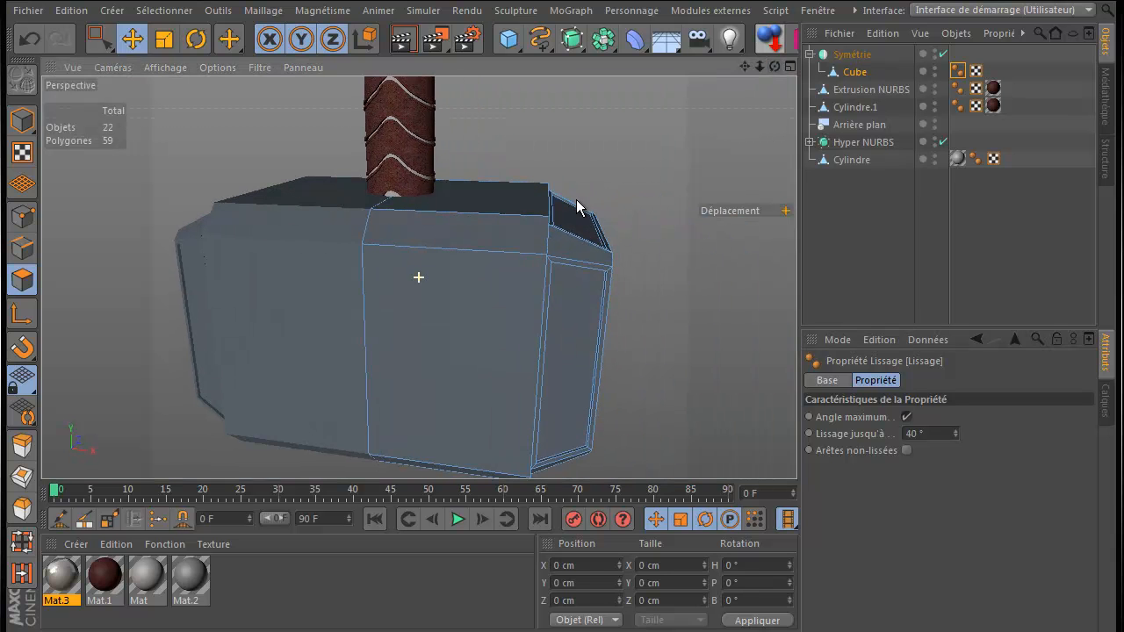
scroll(580, 202, "down", 3)
scroll(636, 198, "down", 2)
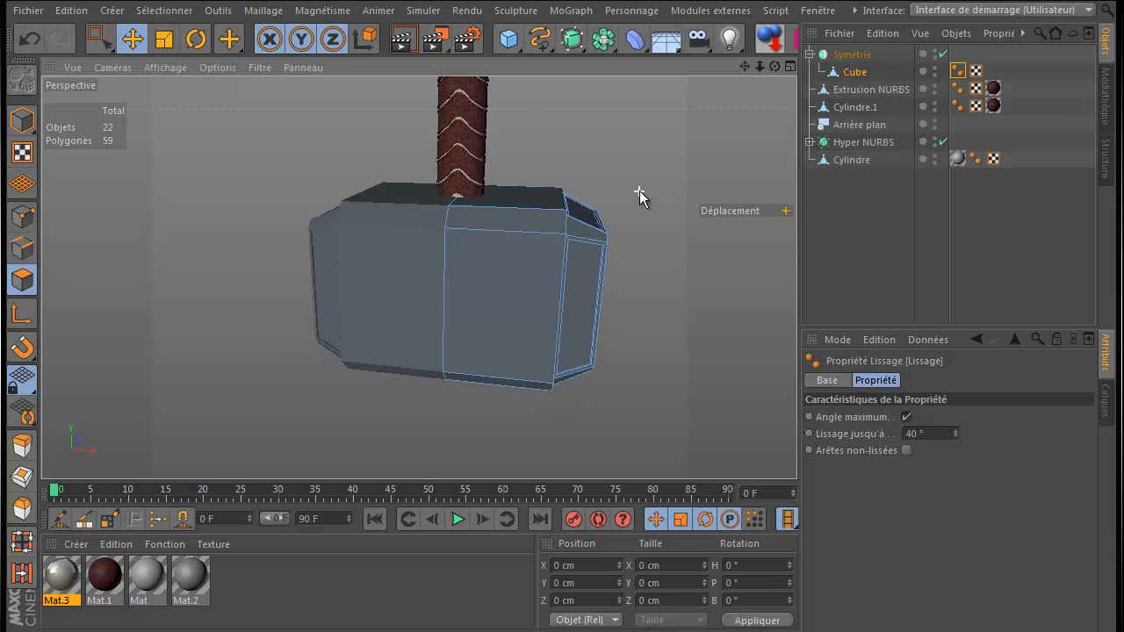
left_click_drag(562, 339, 675, 182, "alt")
left_click_drag(755, 65, 562, 333)
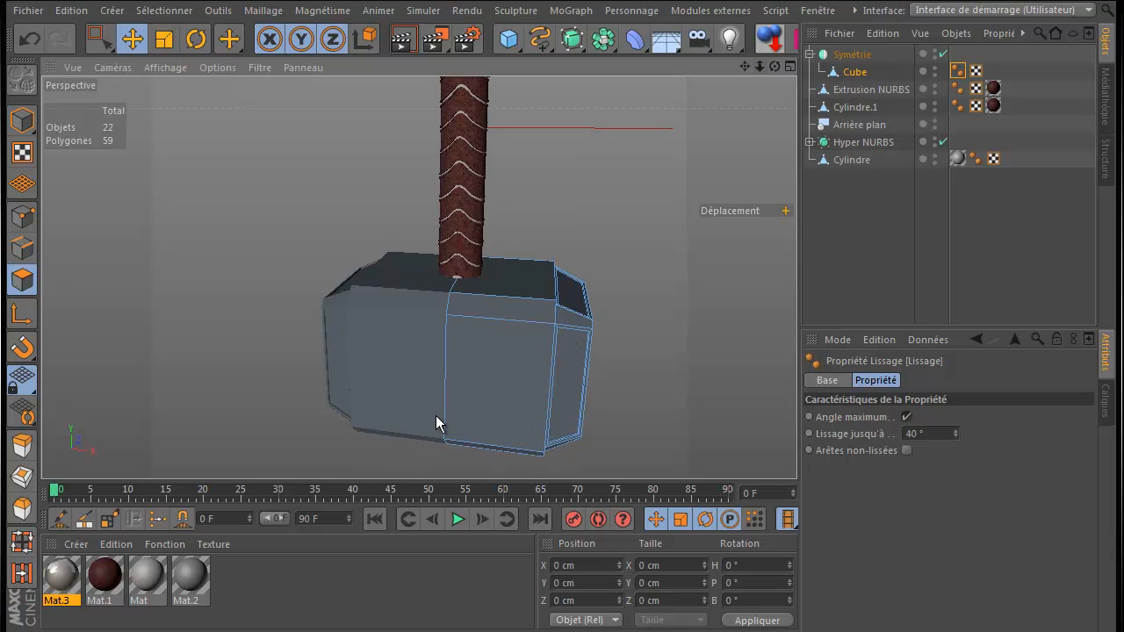
middle_click(498, 395)
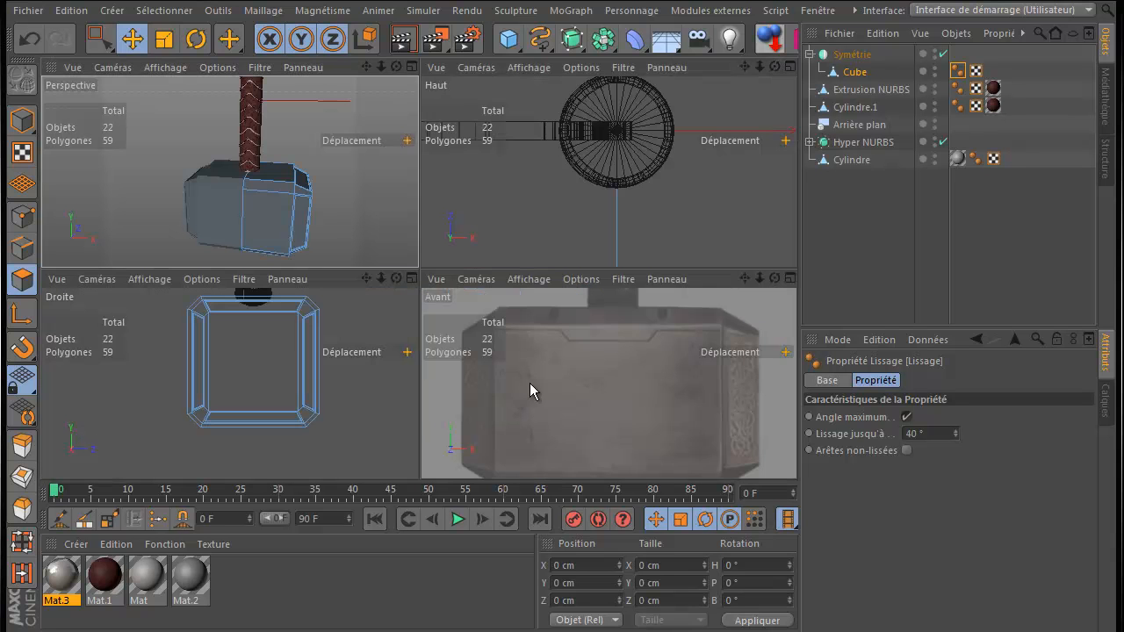
left_click_drag(745, 279, 562, 333)
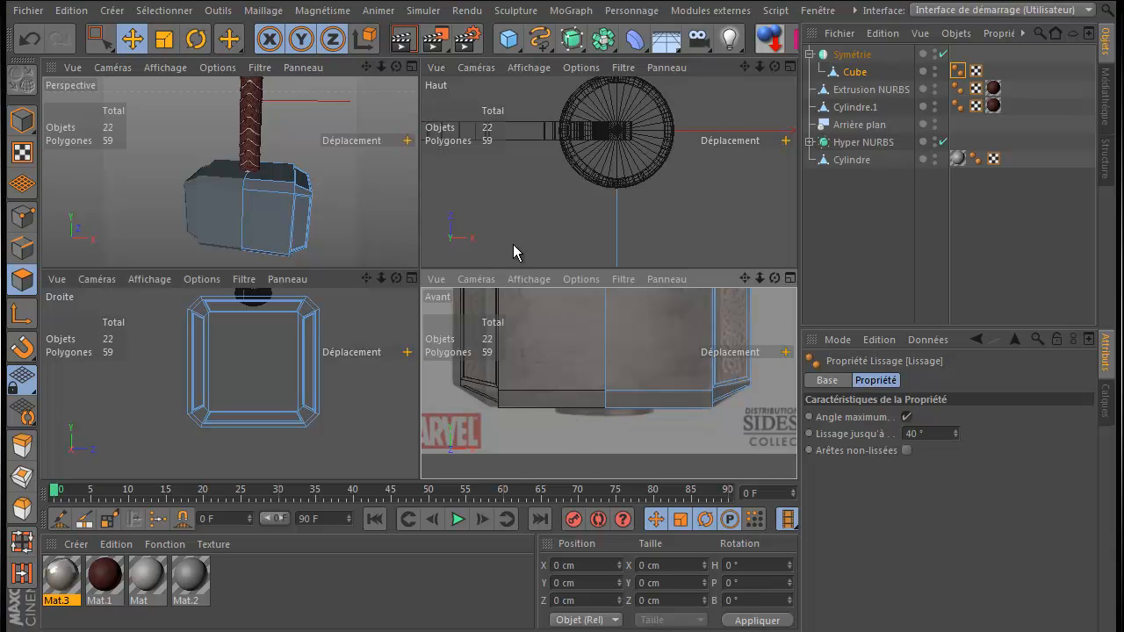
scroll(557, 340, "down", 5)
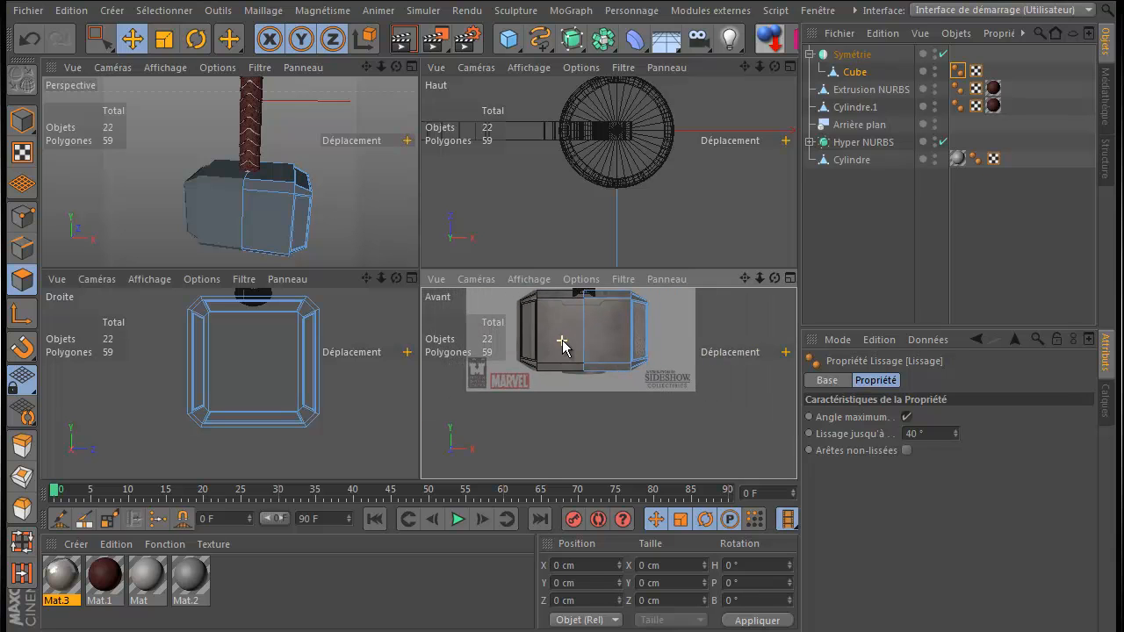
middle_click(562, 348)
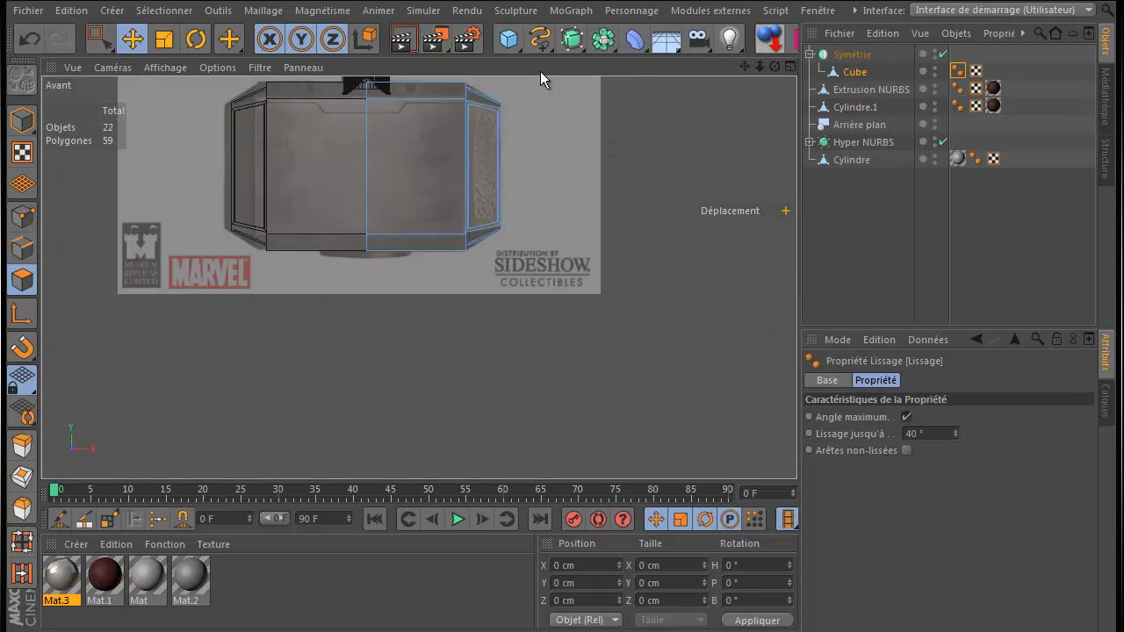
- Add a cylinder primitive and move it straight down to the lower edge of the hammer head in the front view
left_click(509, 39)
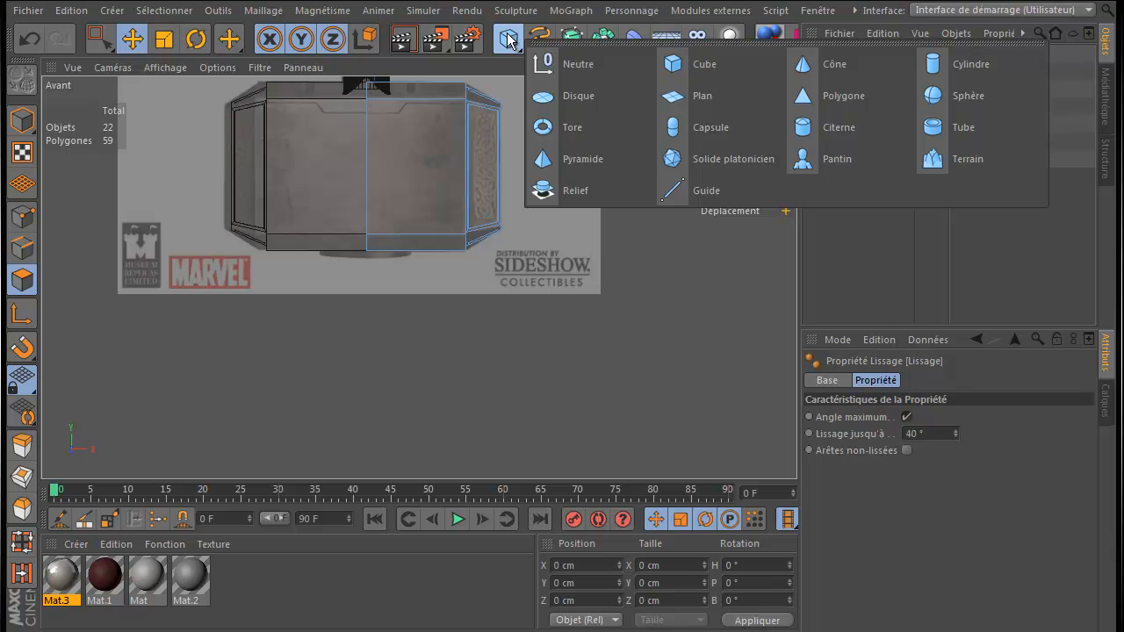
left_click(965, 63)
left_click_drag(744, 67, 808, 360)
left_click_drag(430, 118, 441, 432)
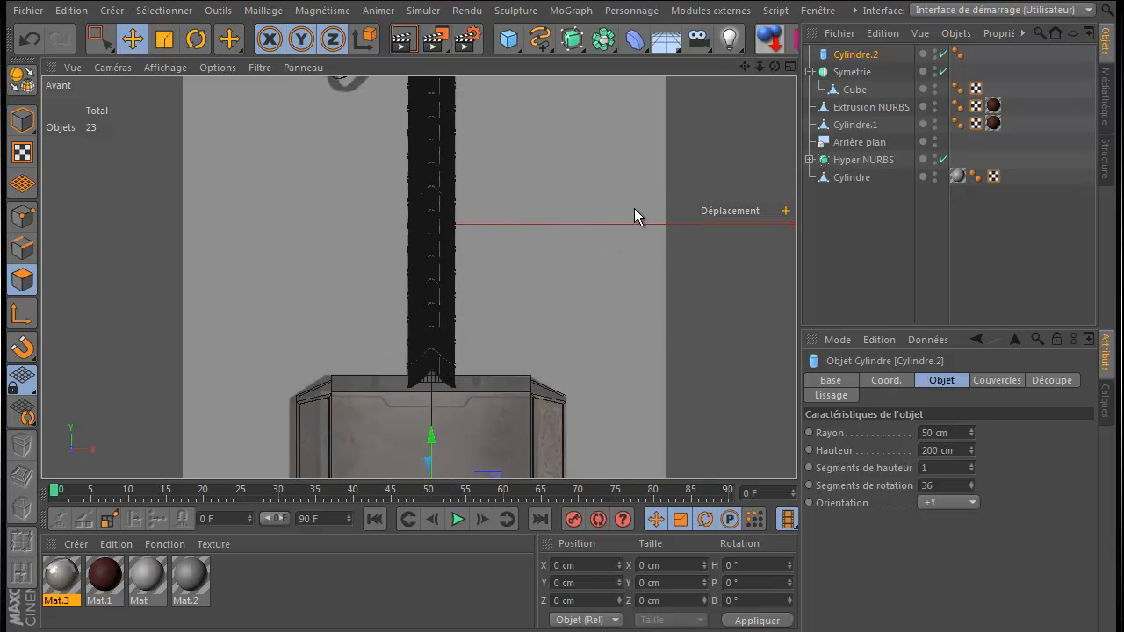
middle_click_drag(562, 331, 546, 79, "alt")
scroll(403, 257, "up", 3)
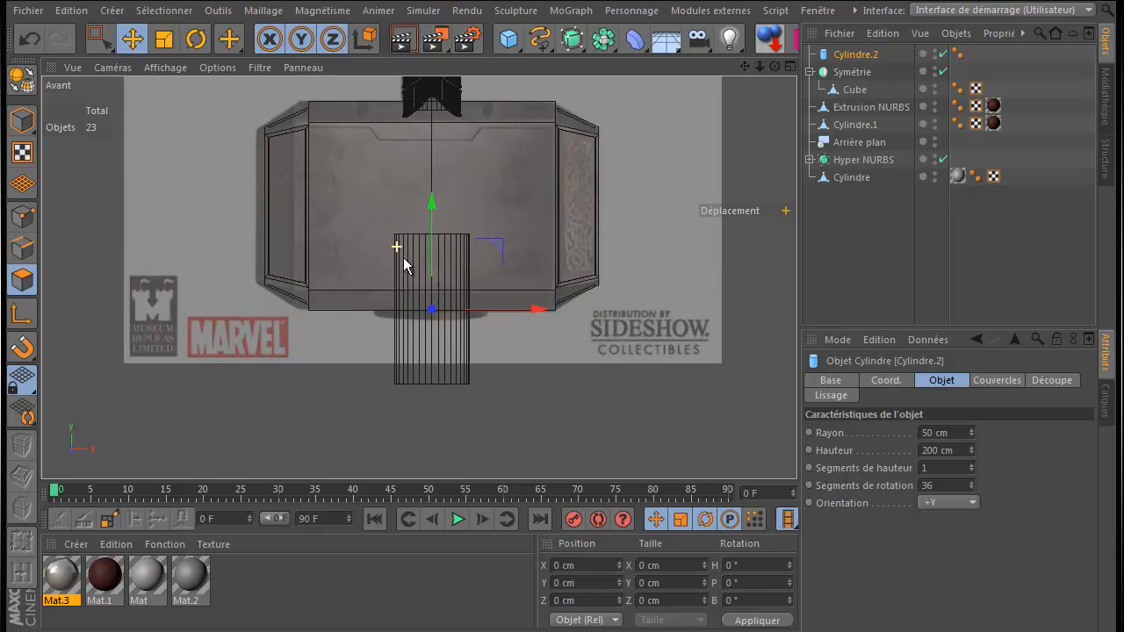
scroll(403, 260, "up", 2)
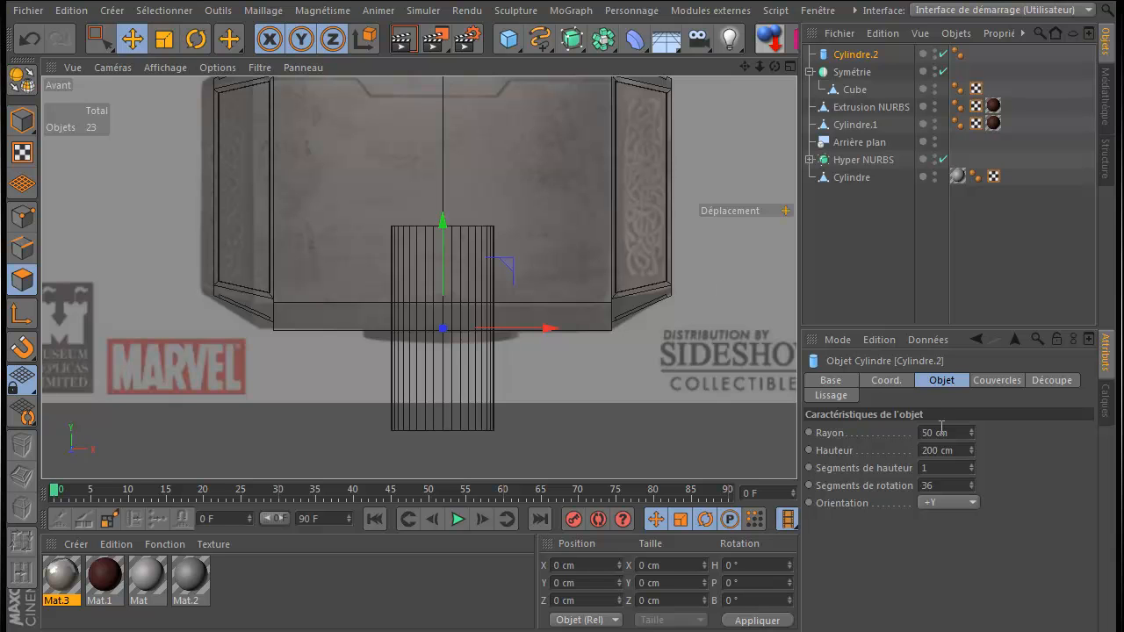
- Set the cylinder's radius to 74 cm and its height to 27 cm to match the disc in the front reference image
left_click(971, 429)
left_click(971, 430)
left_click(971, 429)
left_click(971, 429)
left_click(971, 430)
left_click(971, 430)
left_click(971, 430)
left_click(971, 429)
left_click(971, 430)
left_click(972, 429)
left_click(971, 429)
left_click(971, 429)
left_click(971, 430)
left_click(971, 430)
left_click(971, 429)
left_click(971, 430)
left_click(971, 429)
left_click(971, 429)
left_click(971, 429)
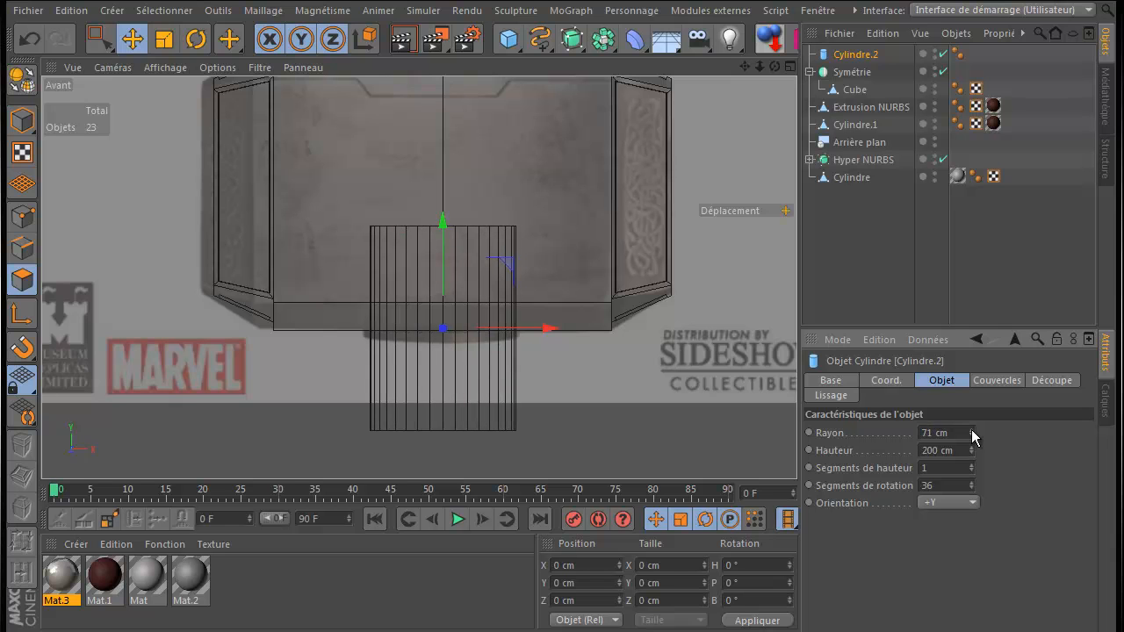
left_click(971, 430)
left_click(971, 429)
left_click(971, 430)
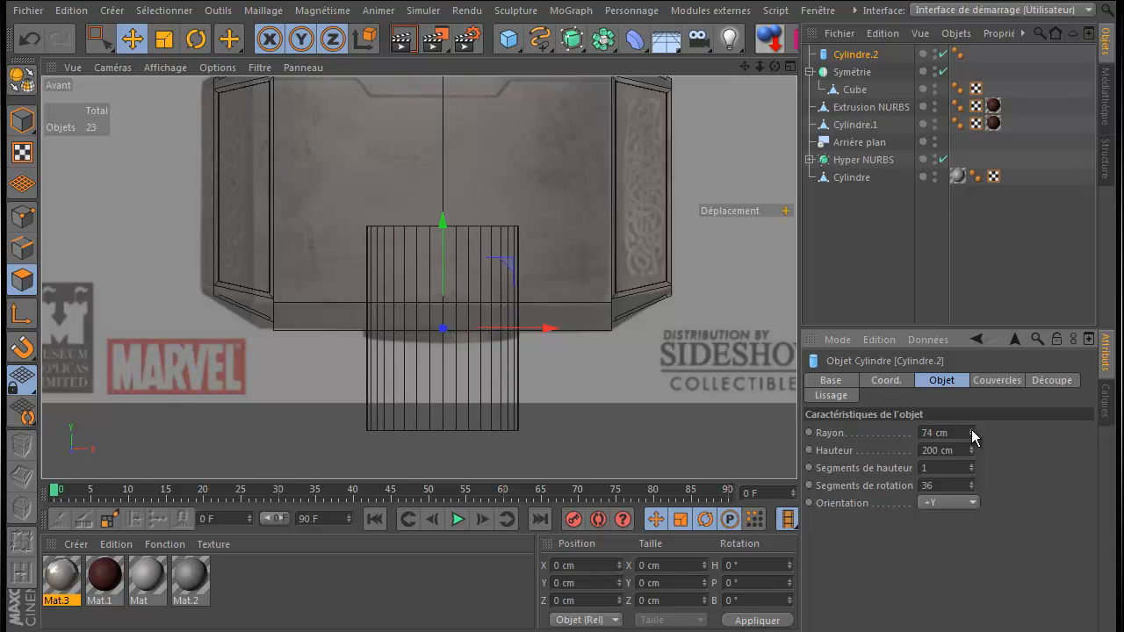
left_click_drag(973, 457, 971, 455)
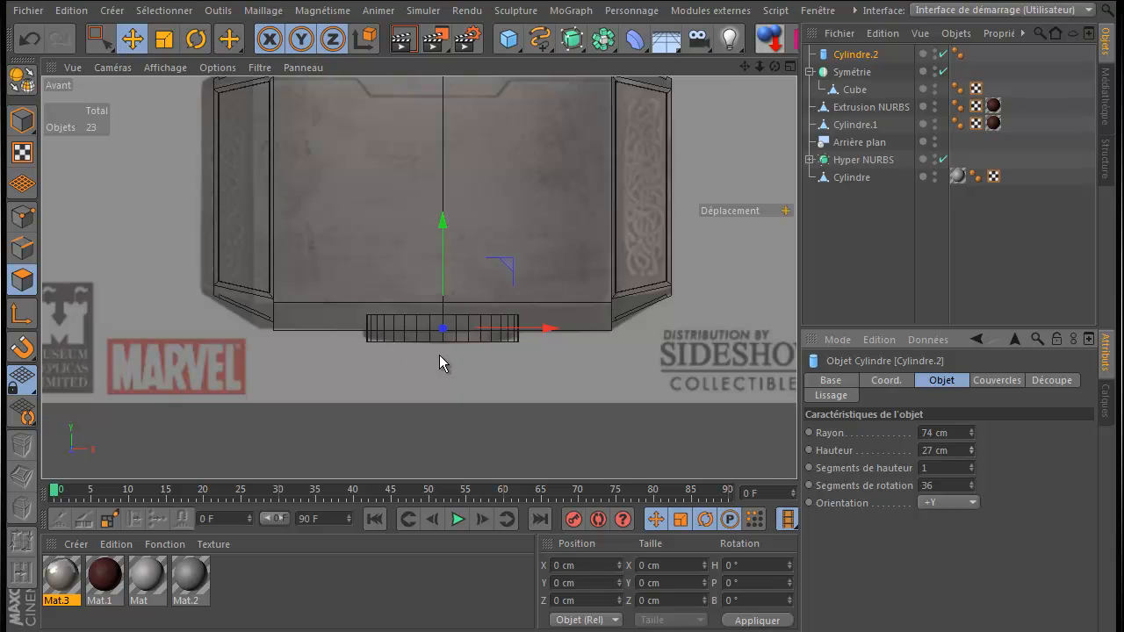
scroll(439, 355, "up", 3)
scroll(463, 349, "up", 3)
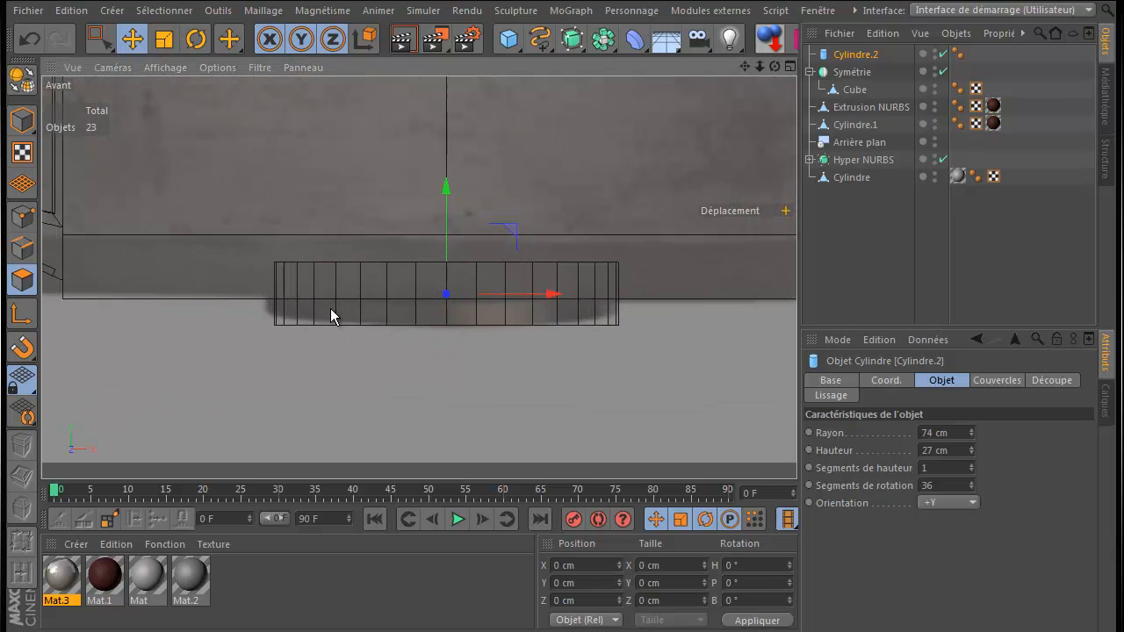
- Keep the cylinder's caps on and enable their fillet with 3 segments and a 3 cm radius
middle_click(183, 225)
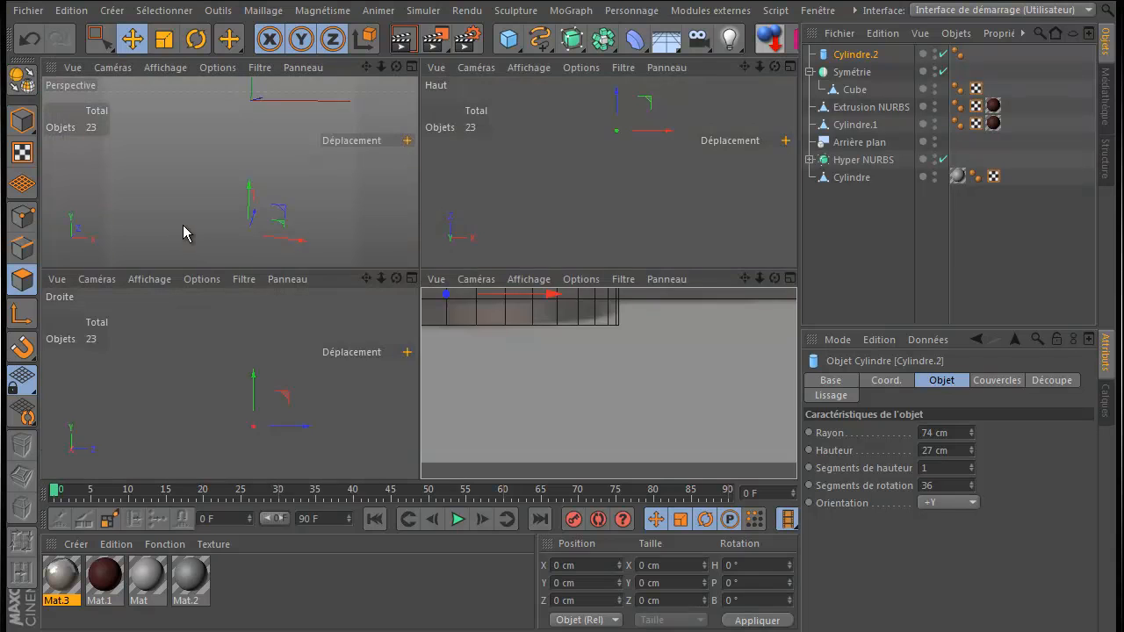
middle_click(191, 224)
left_click_drag(773, 67, 564, 319)
left_click_drag(745, 67, 562, 341)
left_click_drag(773, 67, 564, 330)
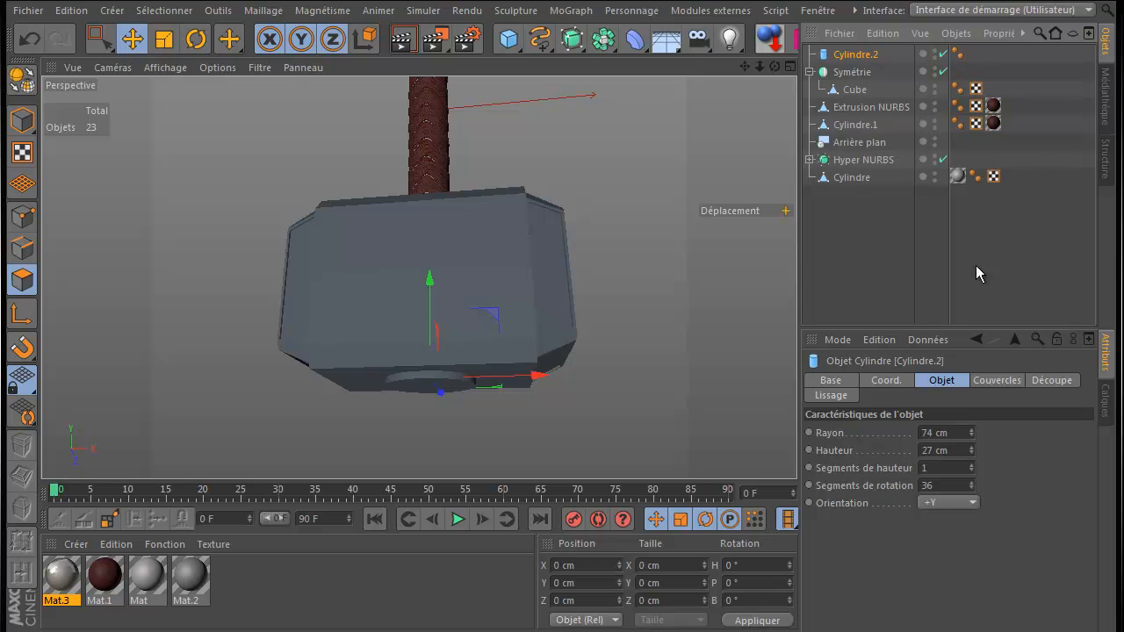
left_click(1006, 379)
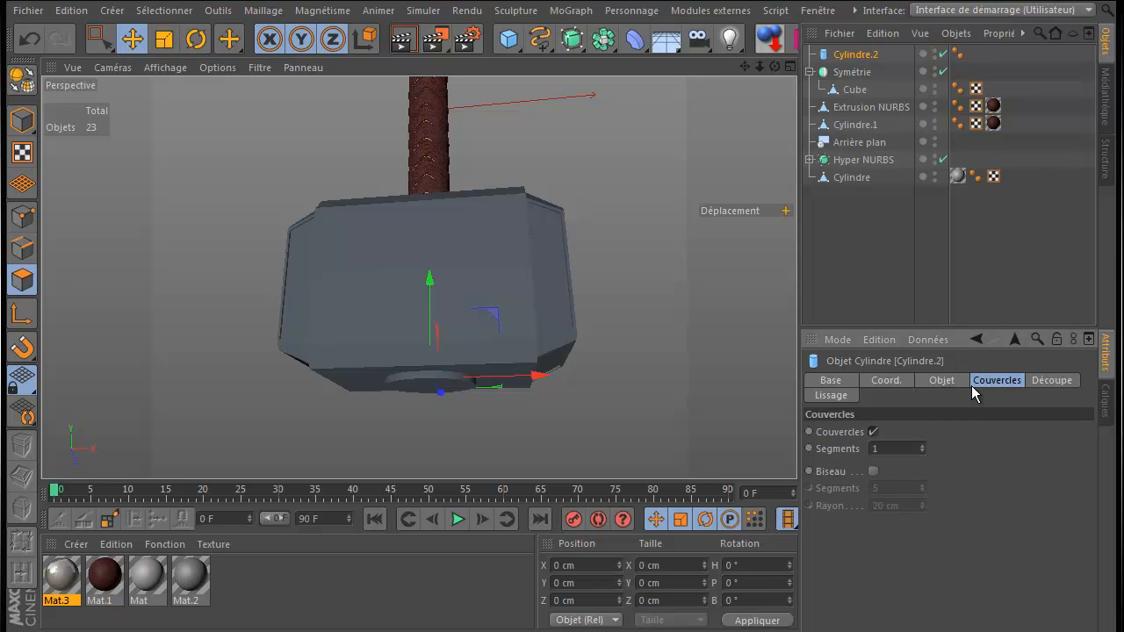
left_click(873, 432)
left_click(873, 472)
double_click(884, 493)
type("3")
key("Tab")
type("3")
key("Return")
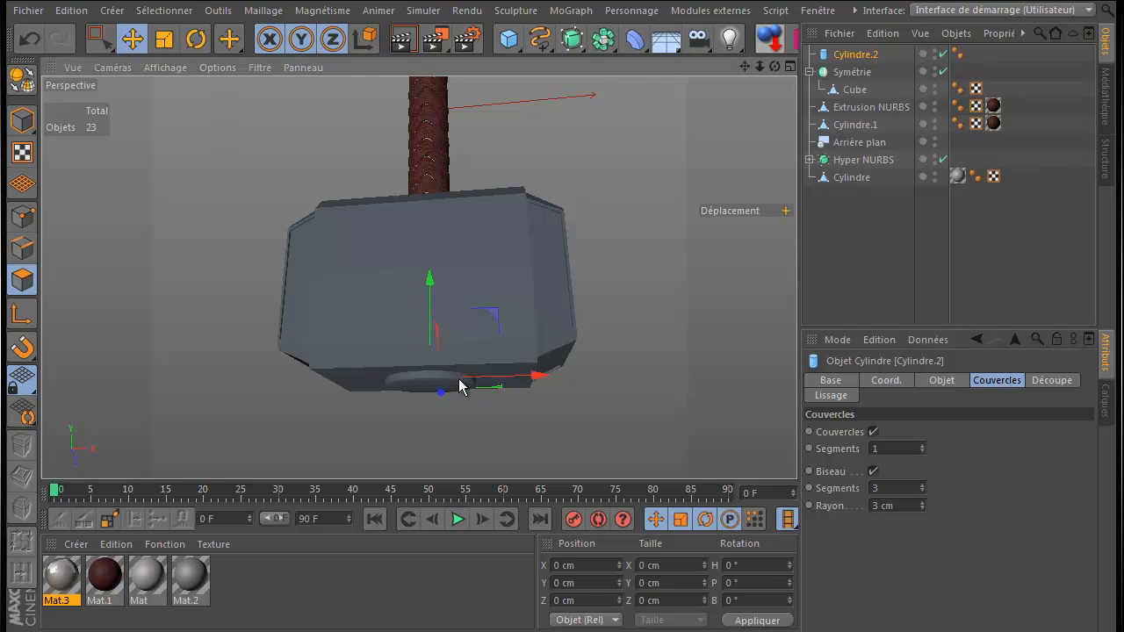
- Render a close perspective view of the hammer head's underside with the filleted disc
scroll(465, 391, "up", 3)
left_click(402, 39)
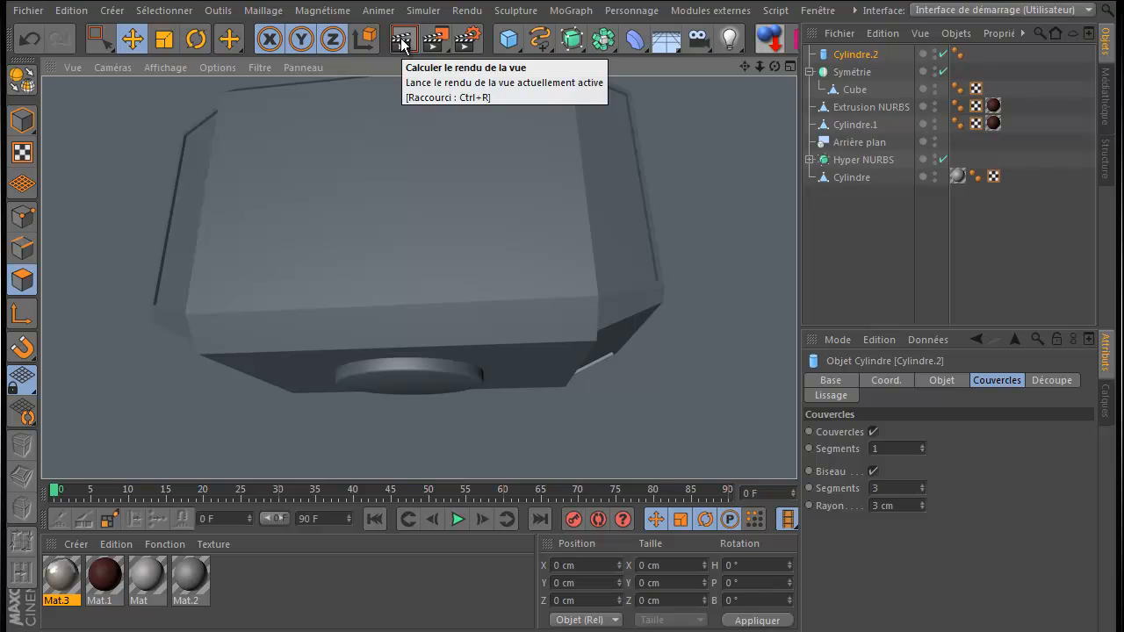
middle_click(449, 419)
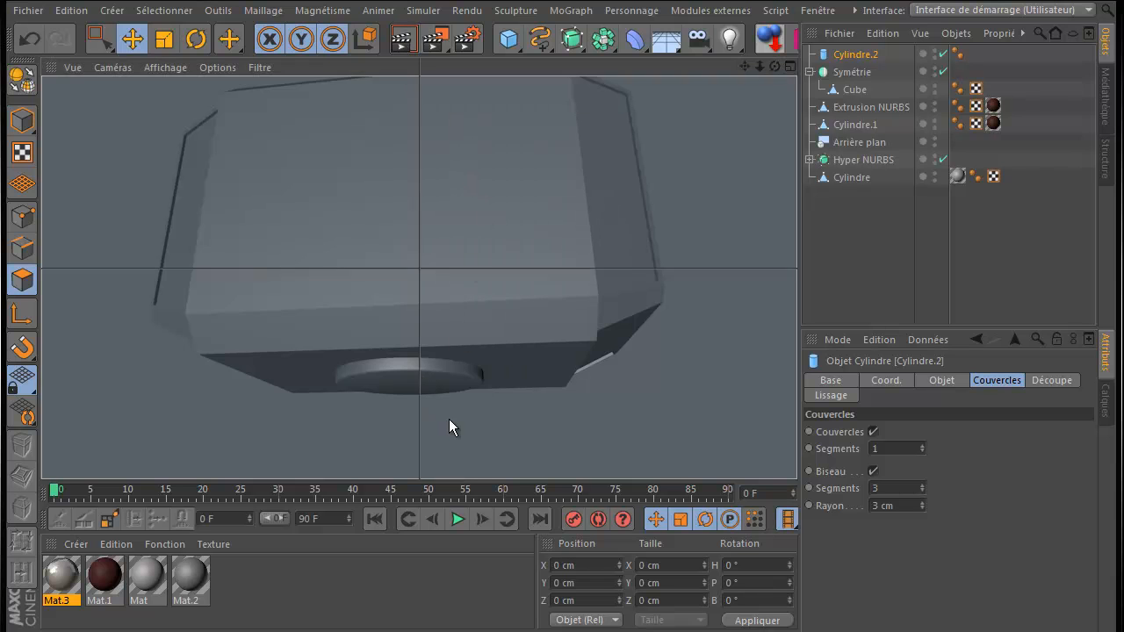
- Shift the cylinder slightly up at the head's lower edge in the front view and check it in perspective
middle_click(583, 431)
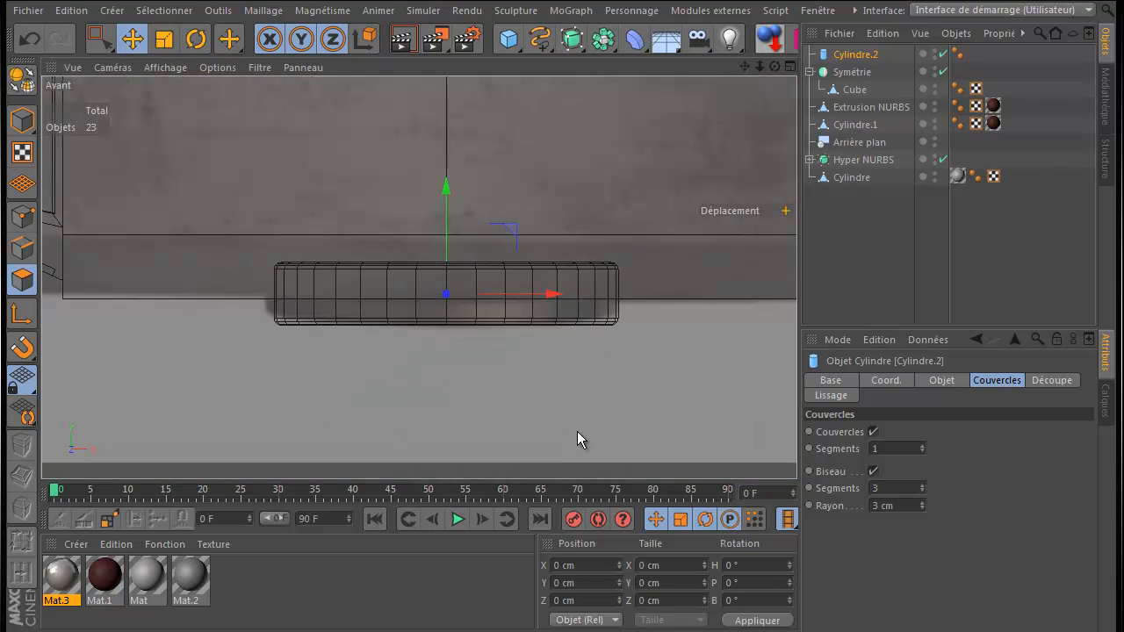
left_click_drag(444, 186, 429, 186)
middle_click(227, 215)
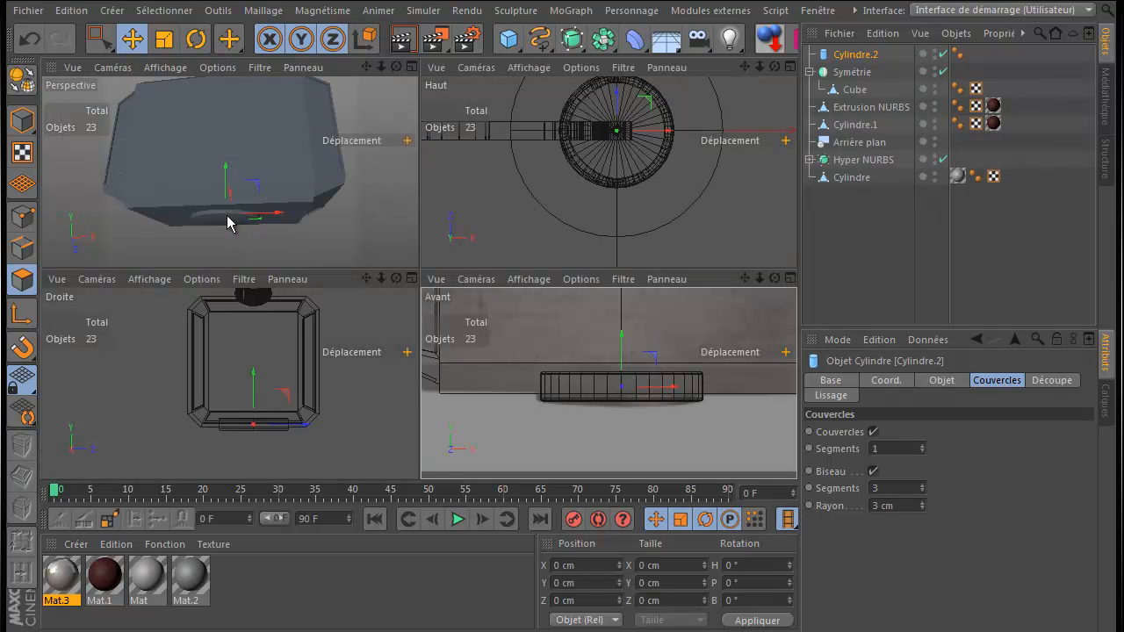
middle_click(289, 237)
scroll(665, 221, "down", 5)
left_click_drag(745, 66, 553, 348)
left_click_drag(774, 63, 562, 335)
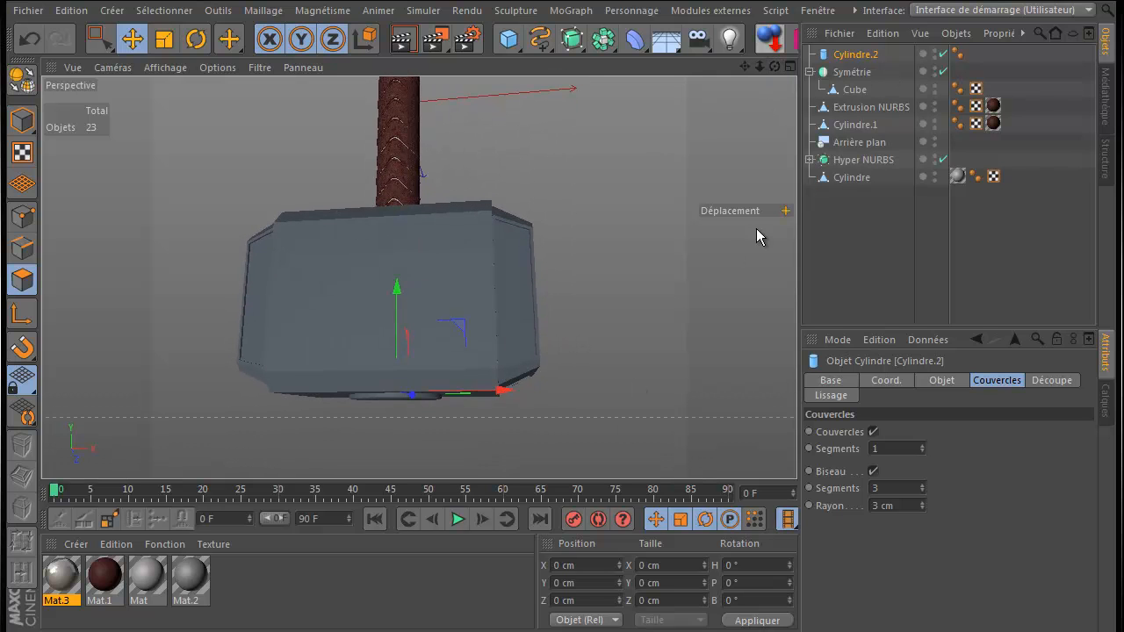
- Hide the hammer head's Symétrie object in the viewport and convert the disc cylinder to an editable polygon object
left_click(935, 68)
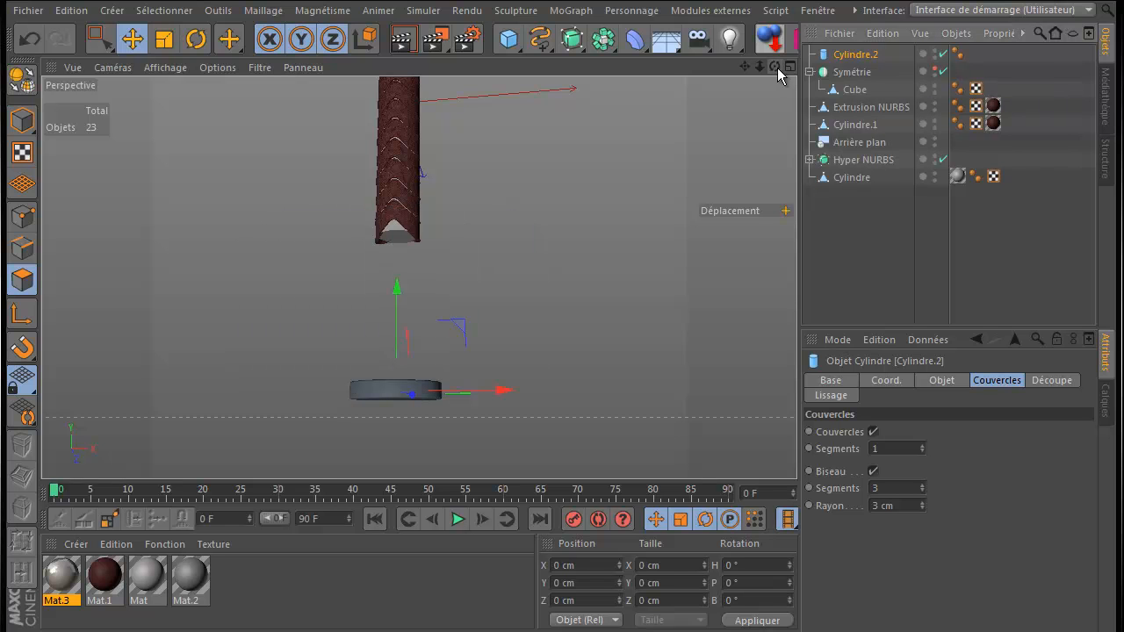
left_click_drag(775, 68, 562, 335)
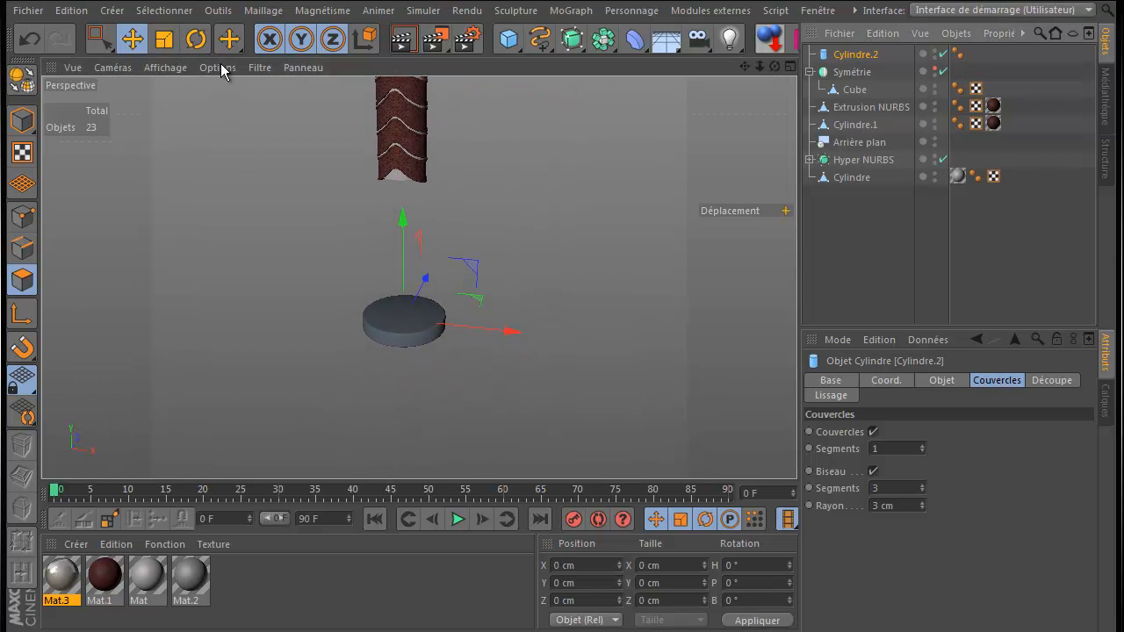
left_click(26, 83)
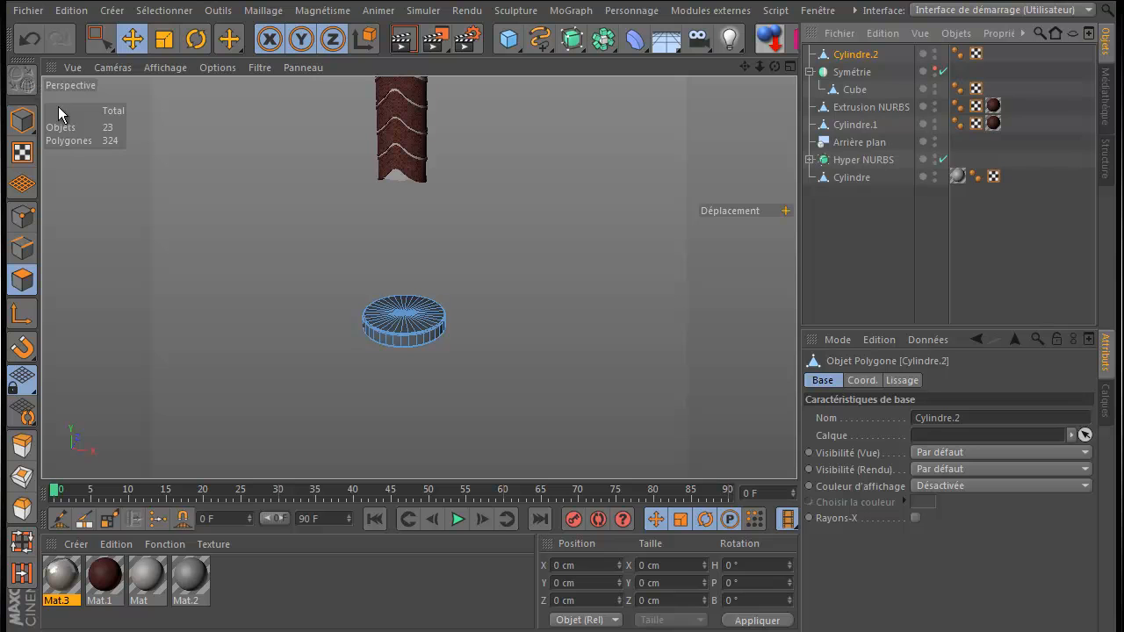
- Select the polygons of the disc's upper cap with the Live Selection brush and delete them
left_click(98, 39)
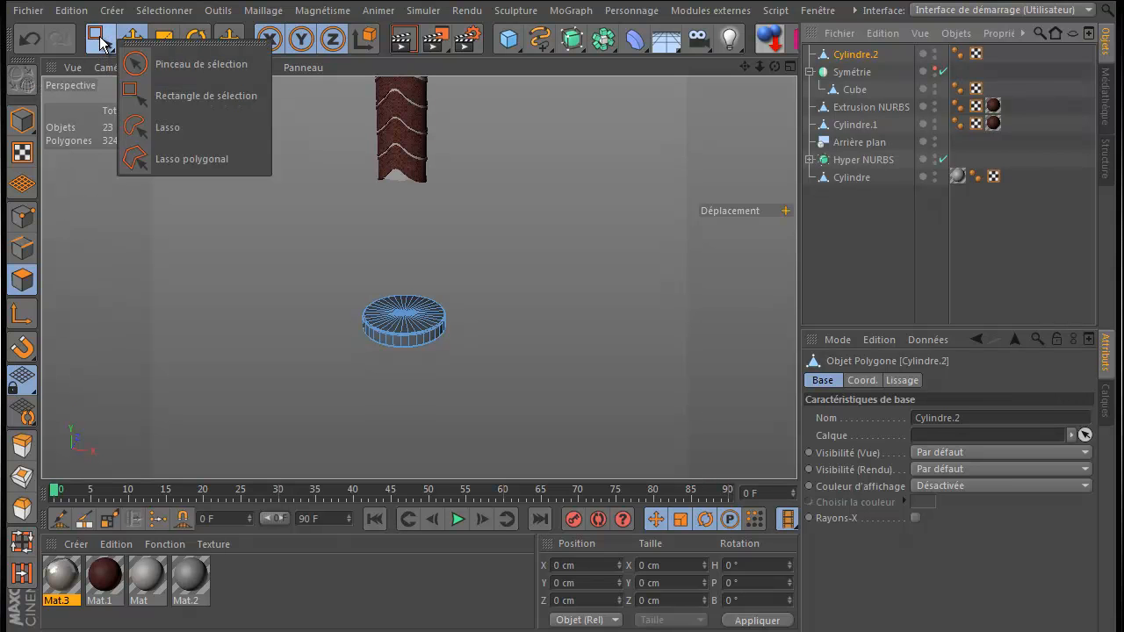
left_click(140, 64)
left_click_drag(402, 310, 409, 319)
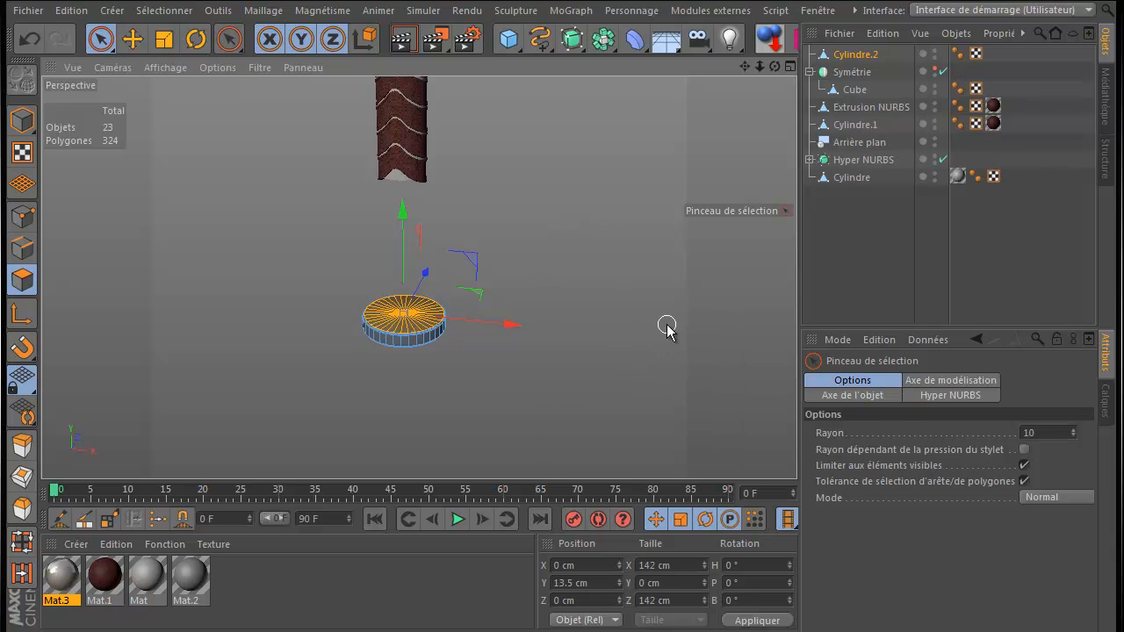
key("Delete")
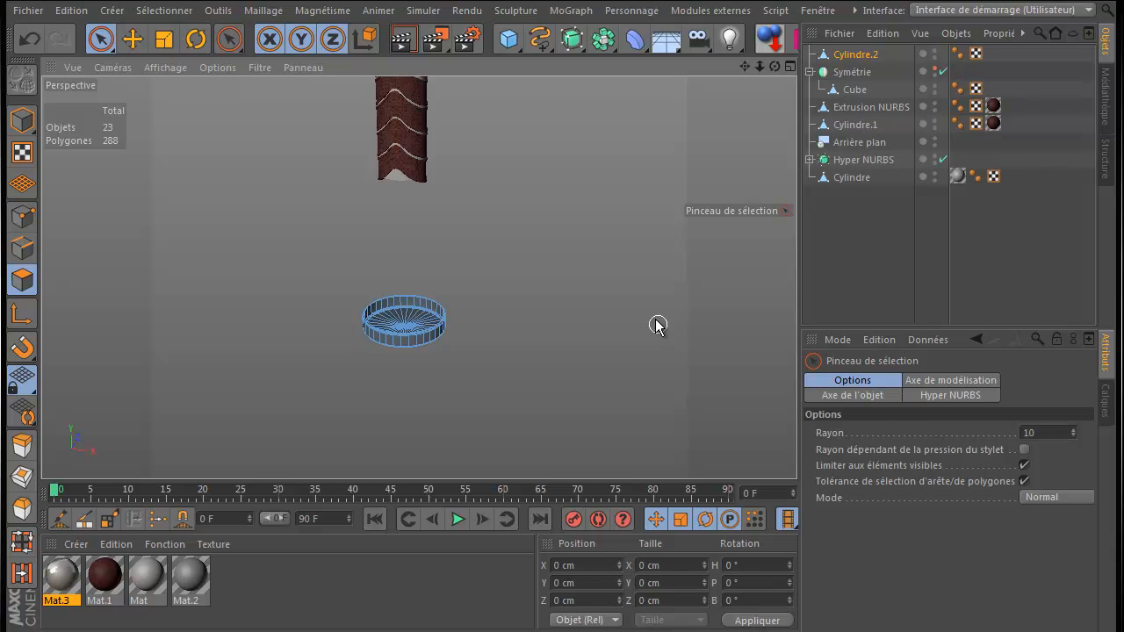
- Loop-select the three fillet rings around the disc's open upper rim and delete them
key("o")
scroll(406, 333, "up", 10)
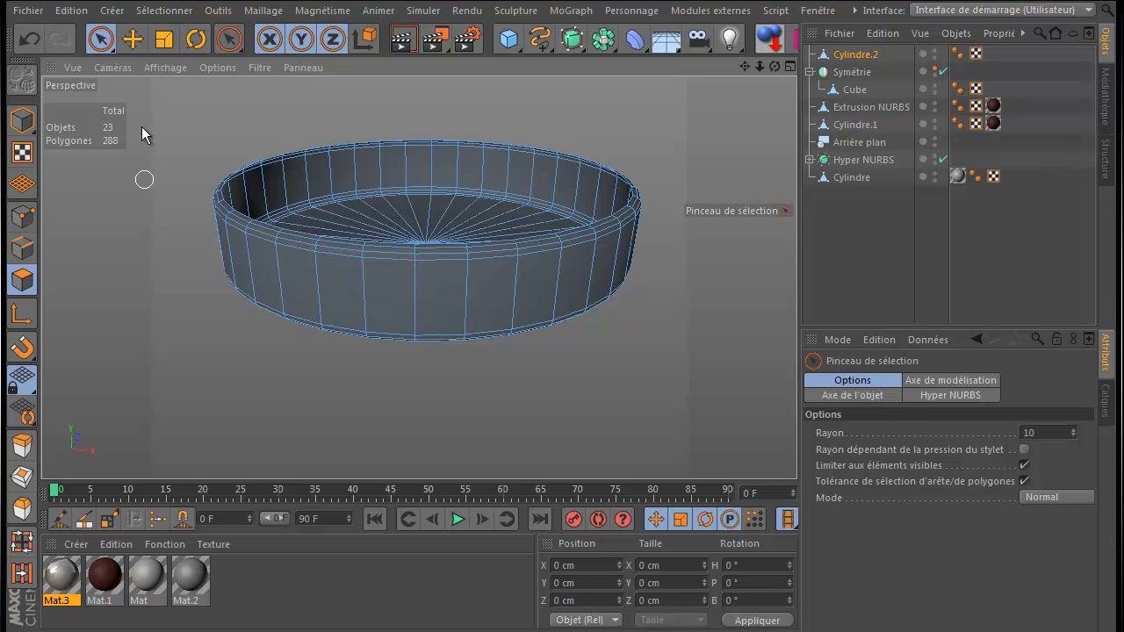
left_click(131, 39)
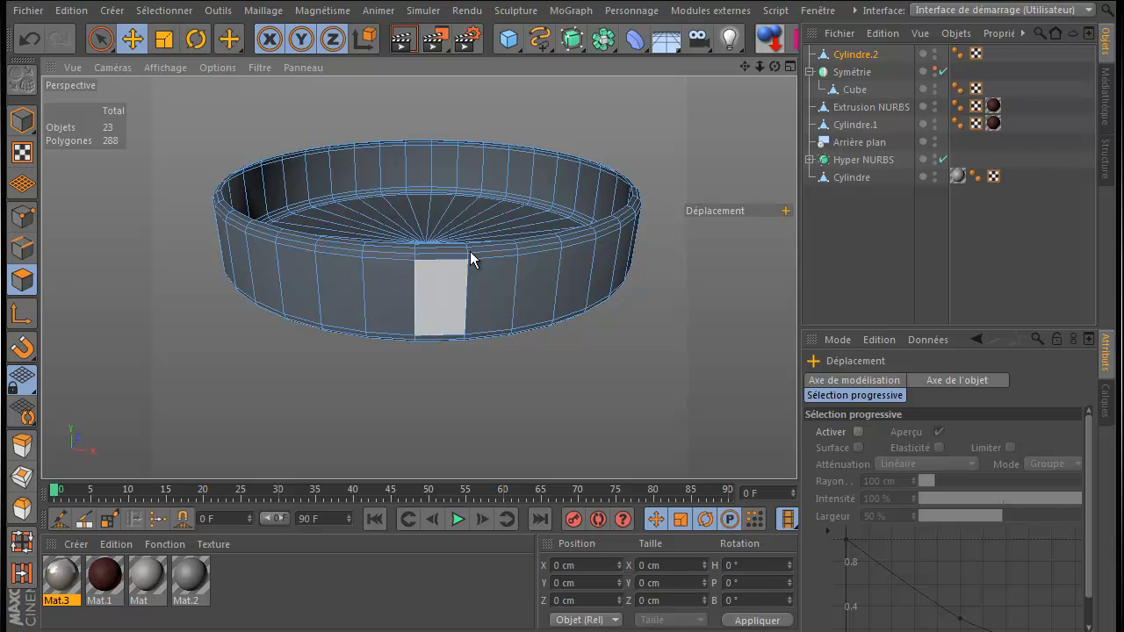
key("u")
key("l")
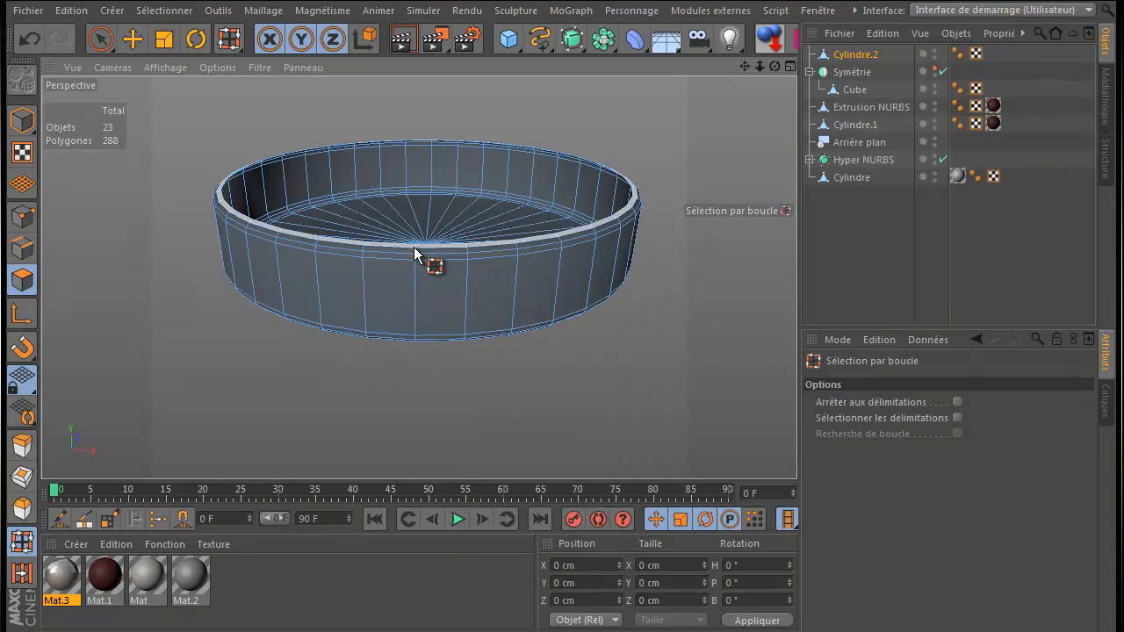
left_click(414, 247)
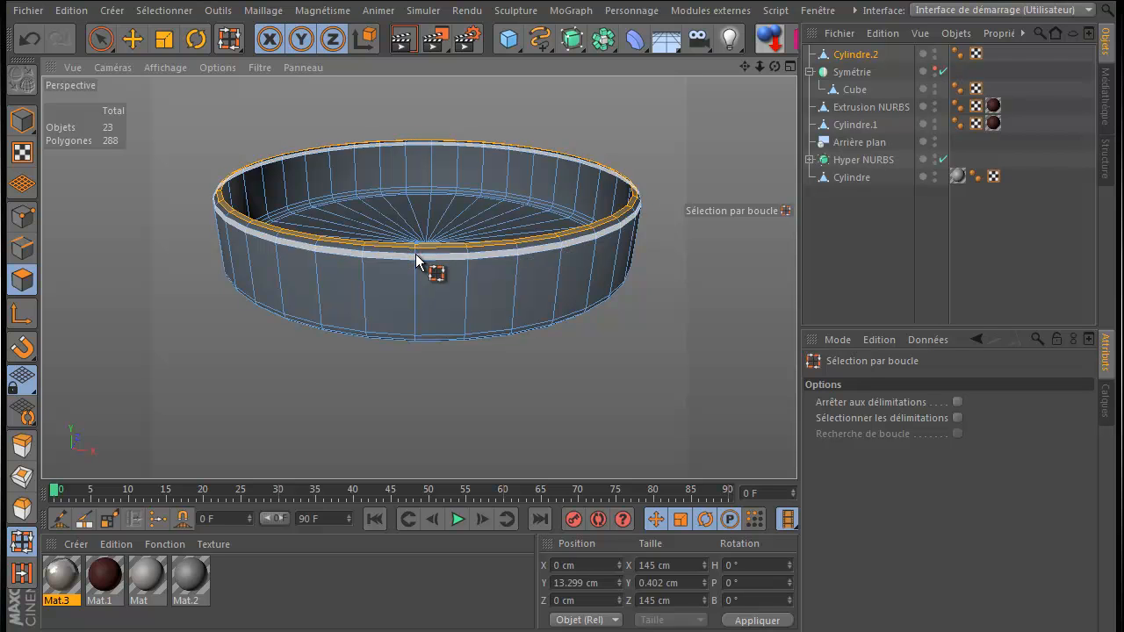
left_click(417, 260, "shift")
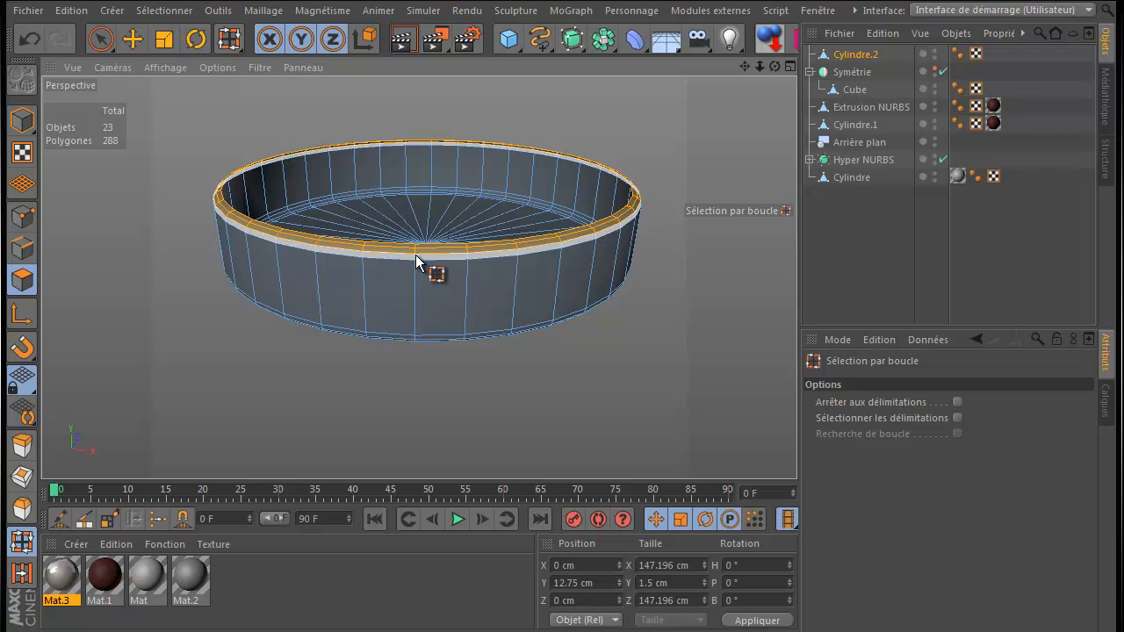
key("Delete")
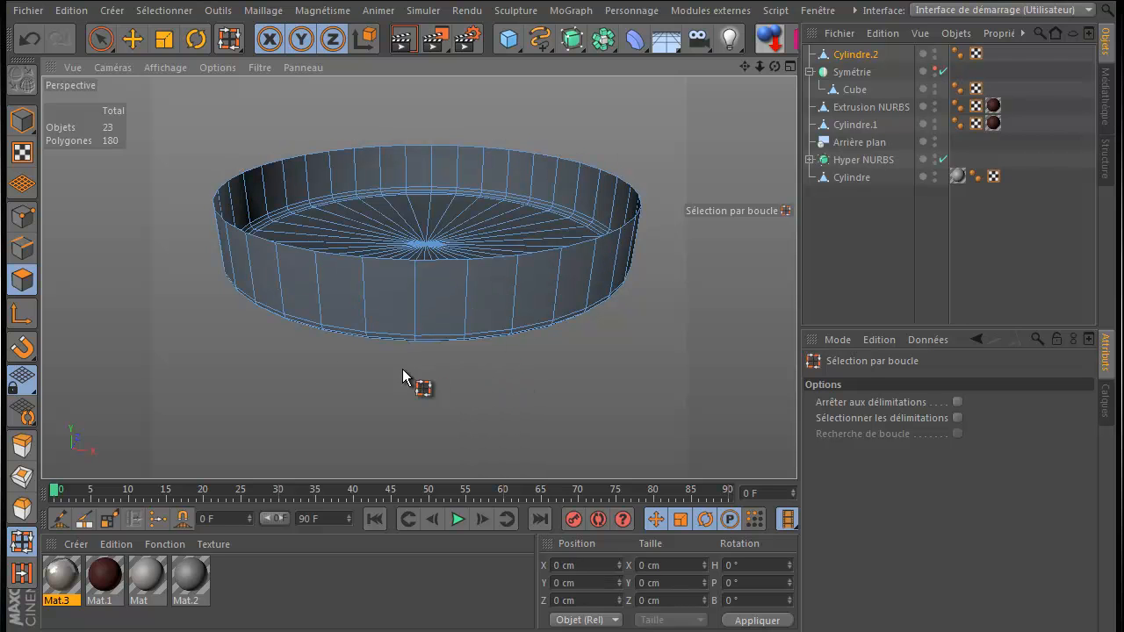
- Show the hammer head's Symétrie object again to check the disc against it in the right view
middle_click(202, 299)
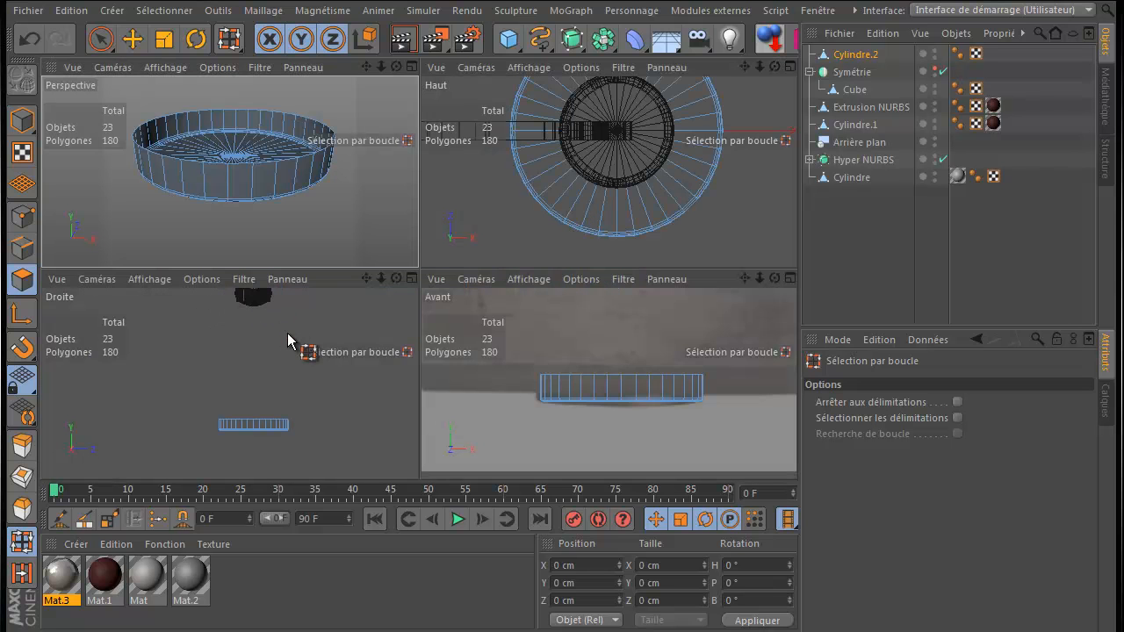
middle_click(287, 335)
scroll(510, 283, "down", 4)
left_click_drag(744, 67, 559, 342)
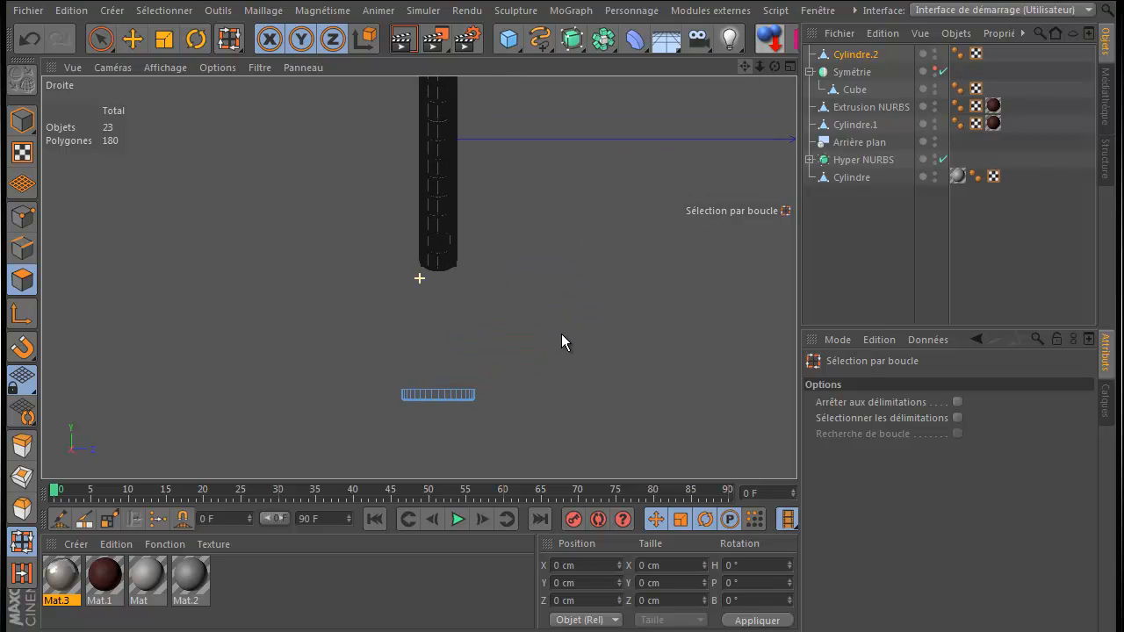
left_click(935, 68)
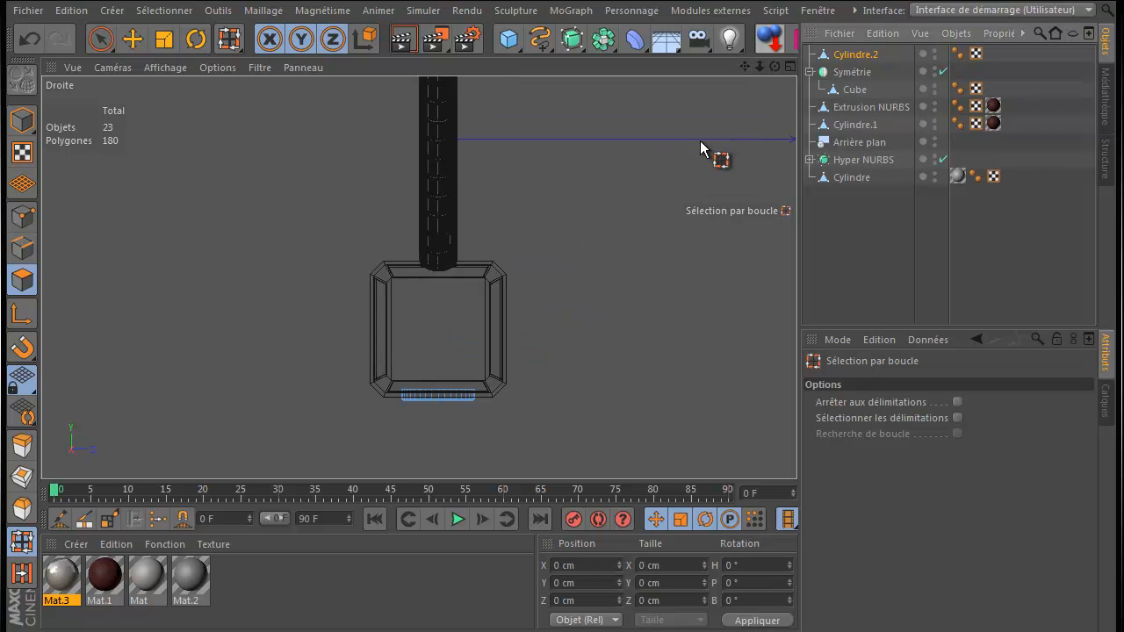
- Examine the whole hammer in perspective, including how the disc sits under the head from below
middle_click(245, 242)
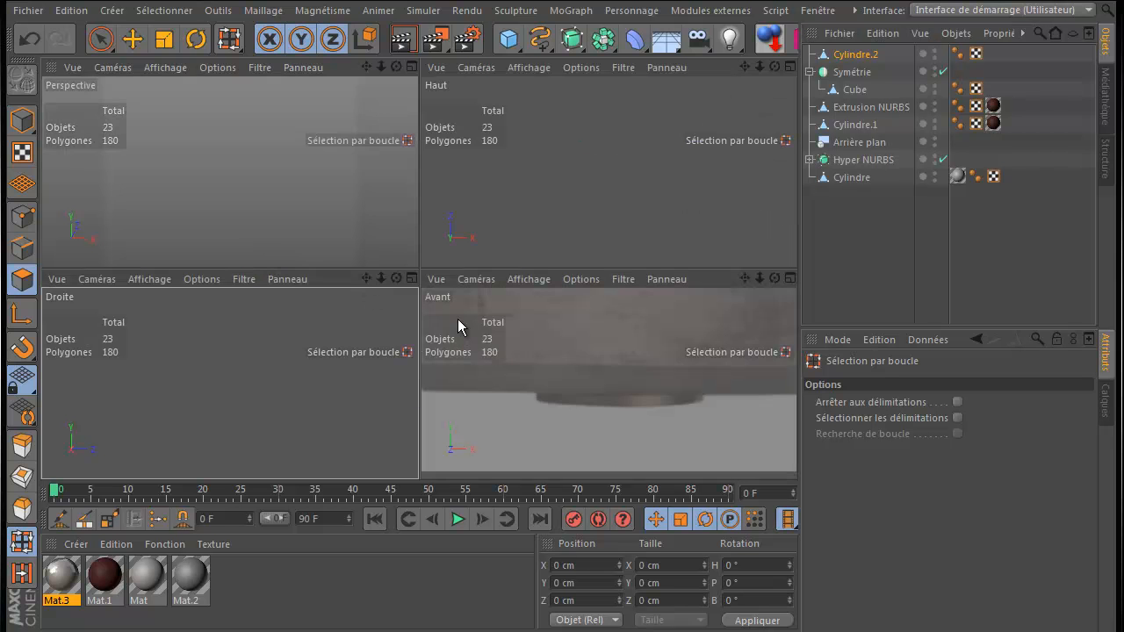
middle_click(331, 208)
left_click_drag(337, 211, 561, 336, "alt")
scroll(717, 142, "down", 3)
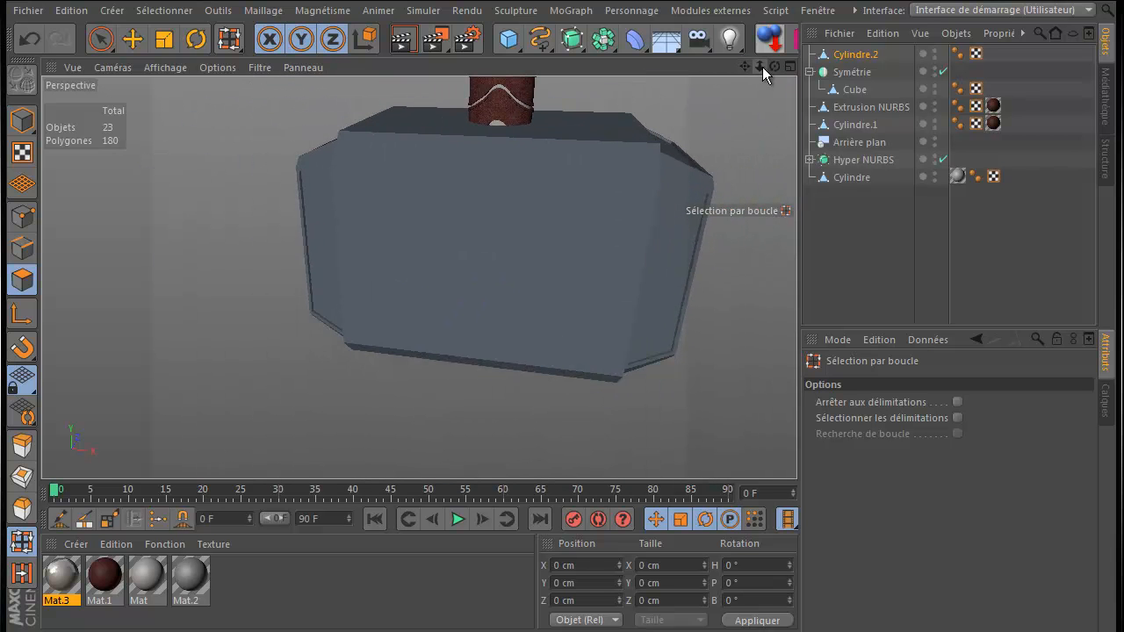
left_click_drag(745, 66, 499, 437)
scroll(494, 456, "down", 4)
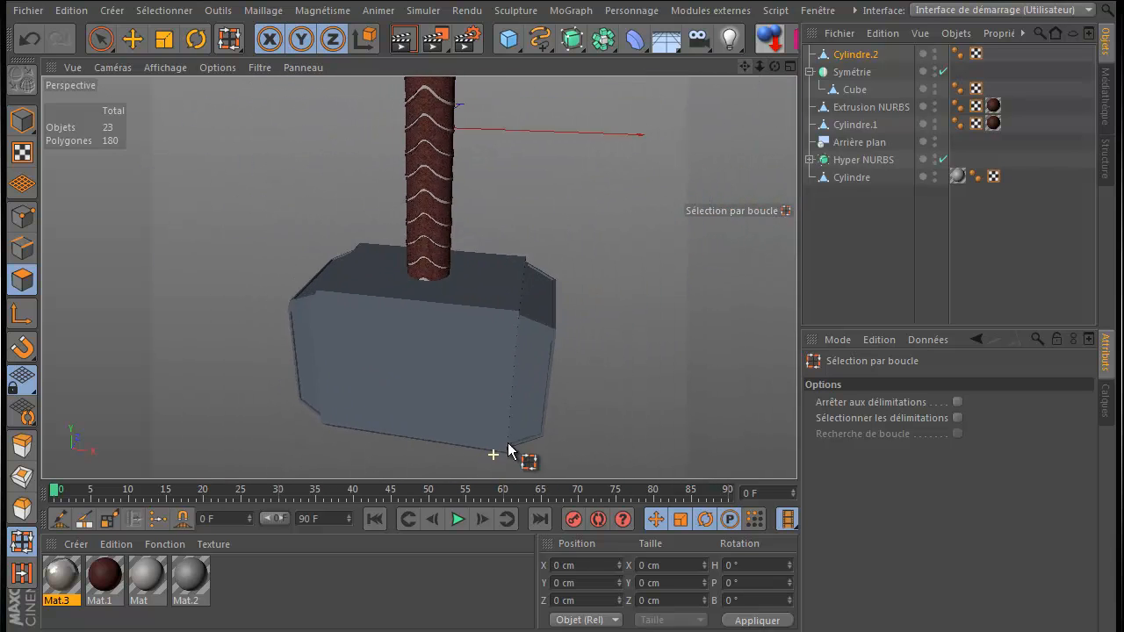
left_click_drag(743, 65, 562, 331)
left_click_drag(774, 66, 561, 334)
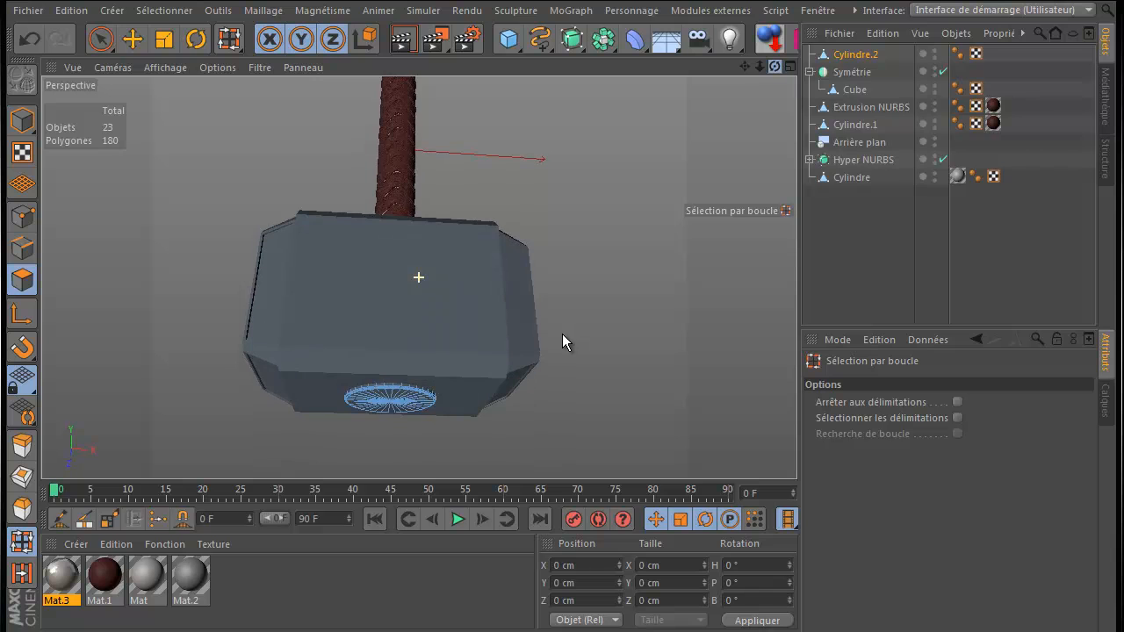
- Deselect the disc and render the whole hammer in perspective, seen from above one end of the head
left_click(878, 271)
left_click_drag(773, 62, 567, 326)
scroll(737, 93, "down", 4)
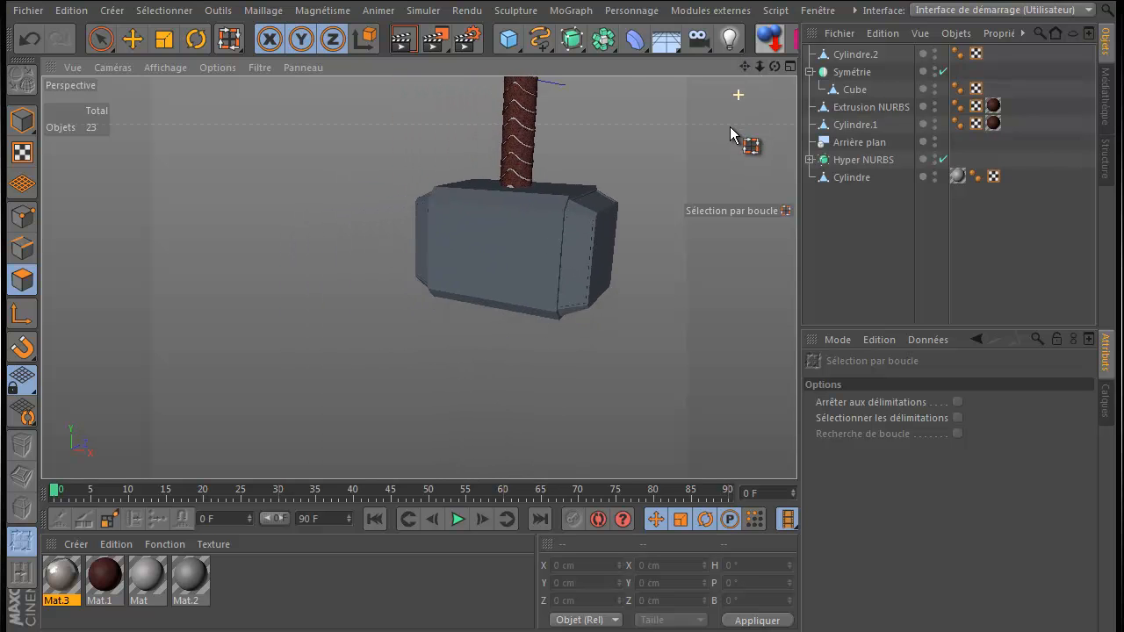
left_click_drag(743, 66, 562, 334)
left_click(402, 38)
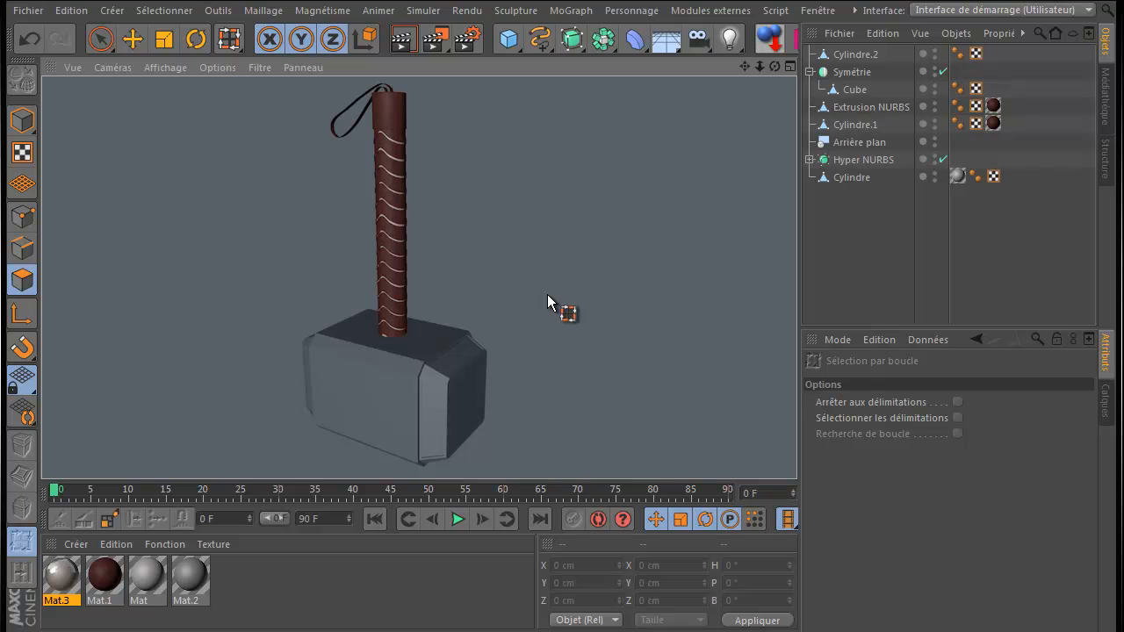
- Compare the hammer head and its disc with the reference image in the front view
left_click(132, 39)
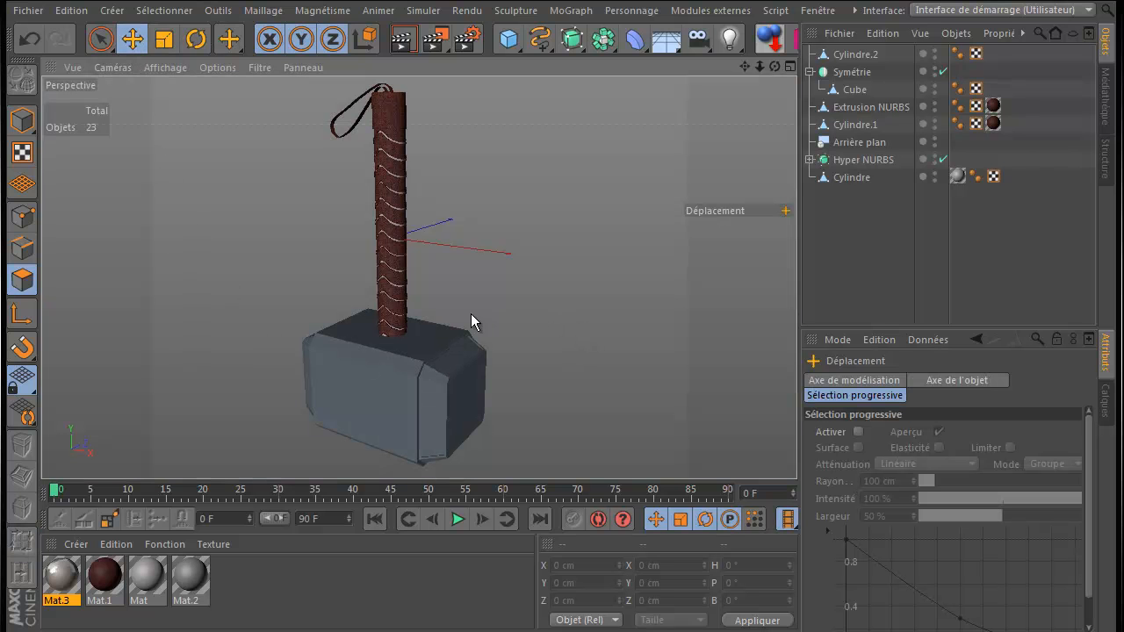
middle_click(553, 300)
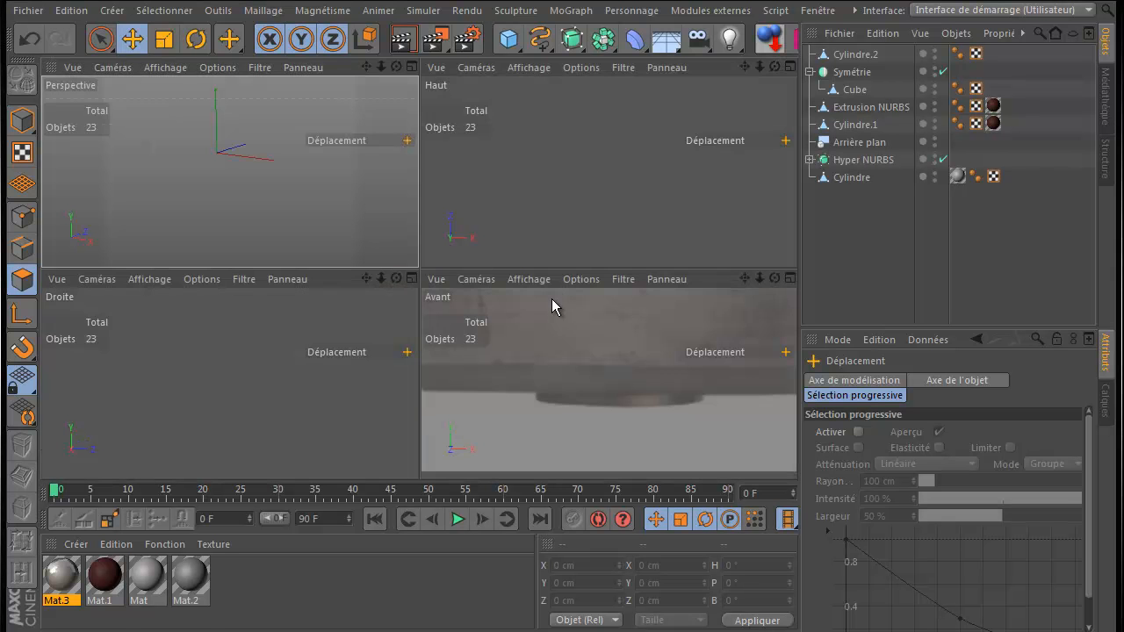
middle_click(552, 300)
scroll(552, 298, "down", 6)
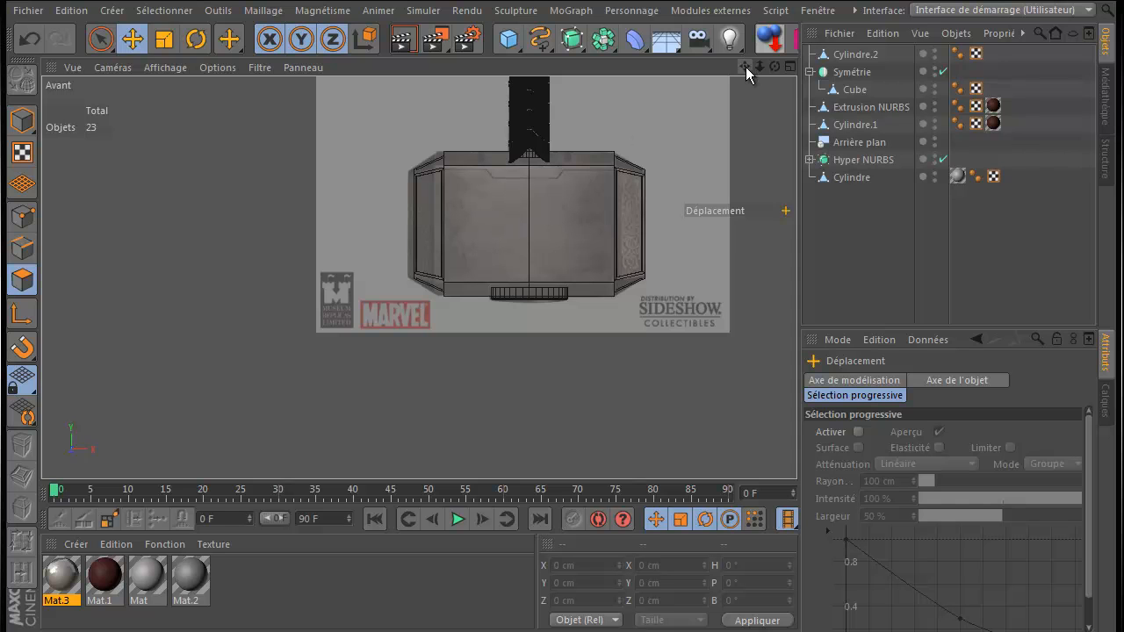
scroll(562, 336, "up", 3)
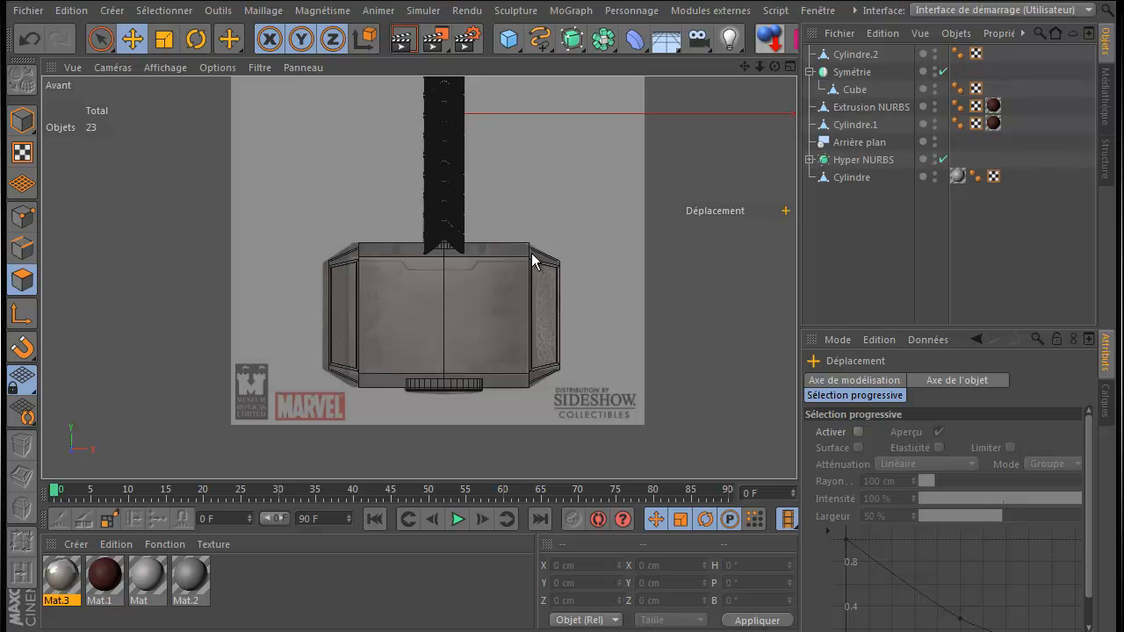
scroll(576, 321, "up", 4)
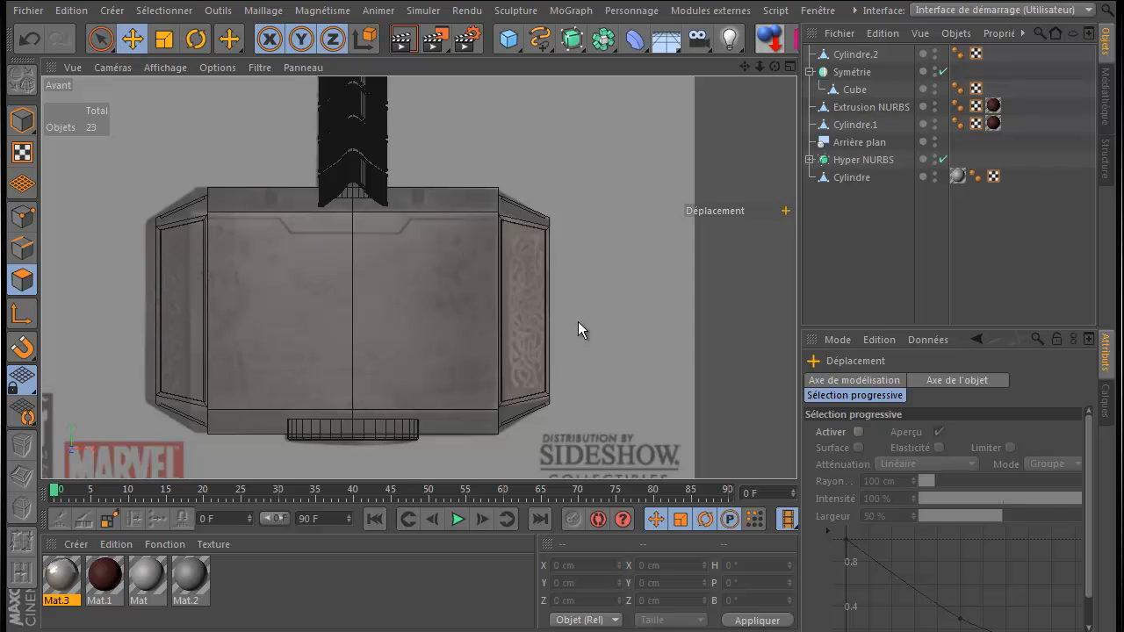